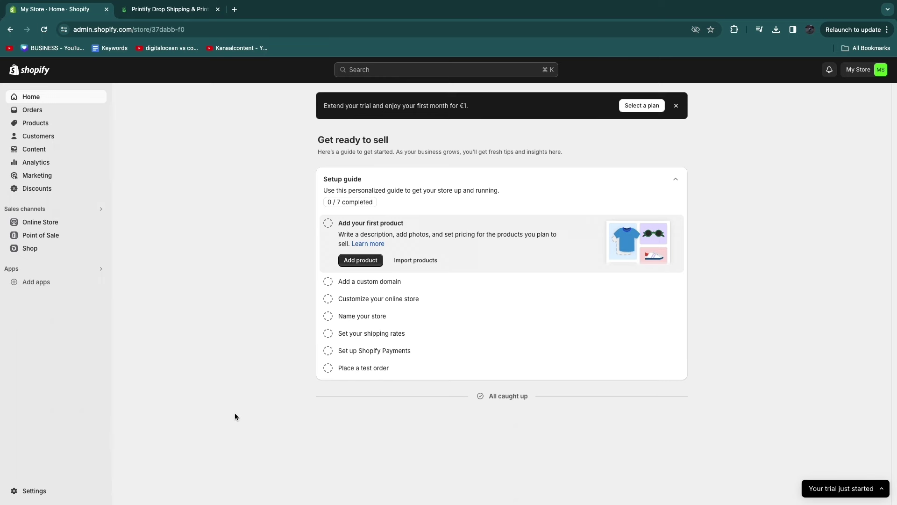
Review the Teeinblue Product Personalizer listing in the Shopify App Store, including its plan, trial, rating and Powerful Personalization image.
click(154, 10)
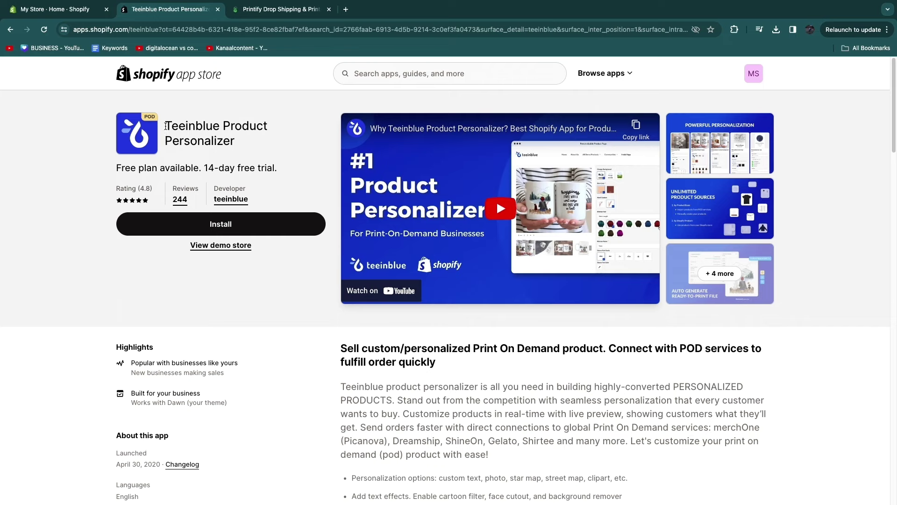
drag(166, 125, 275, 146)
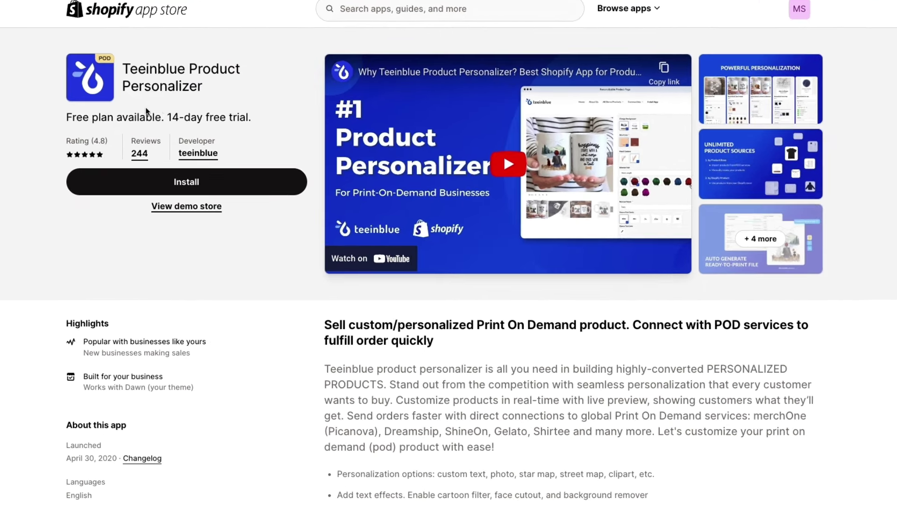
drag(116, 168, 198, 168)
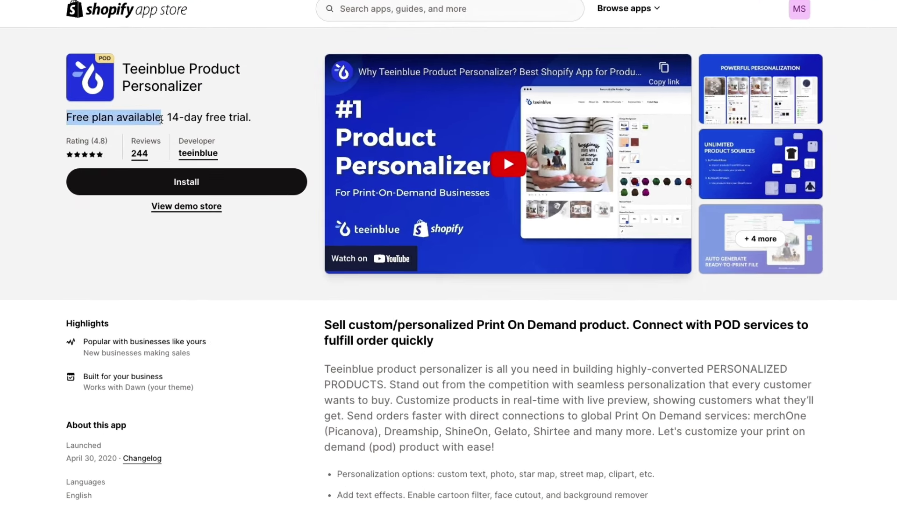
drag(162, 120, 258, 110)
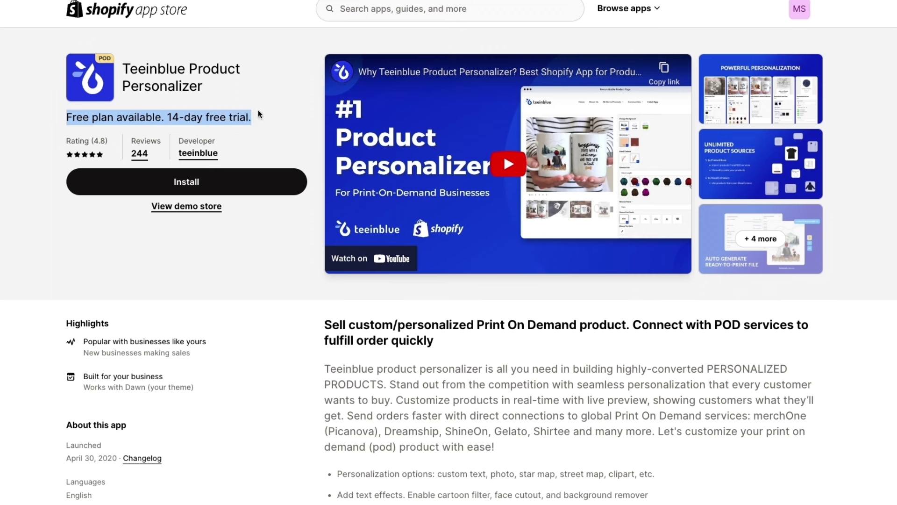
drag(66, 142, 106, 140)
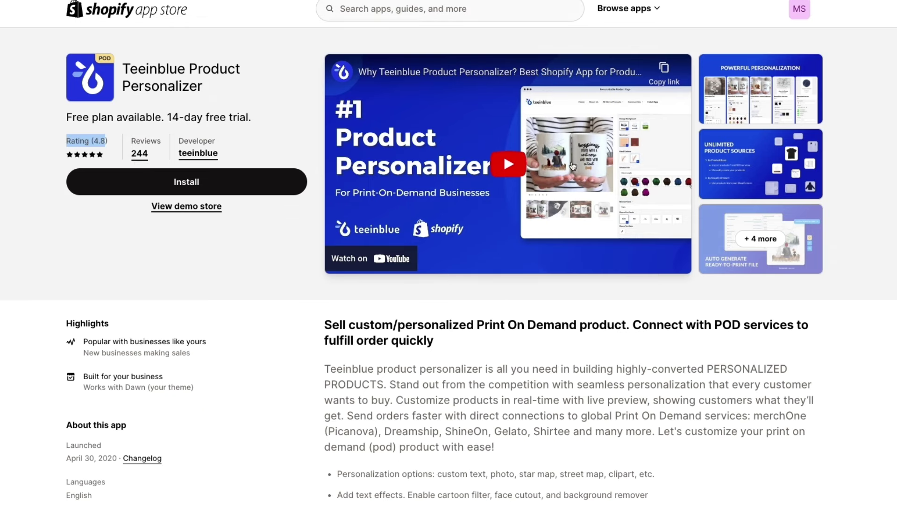
click(773, 110)
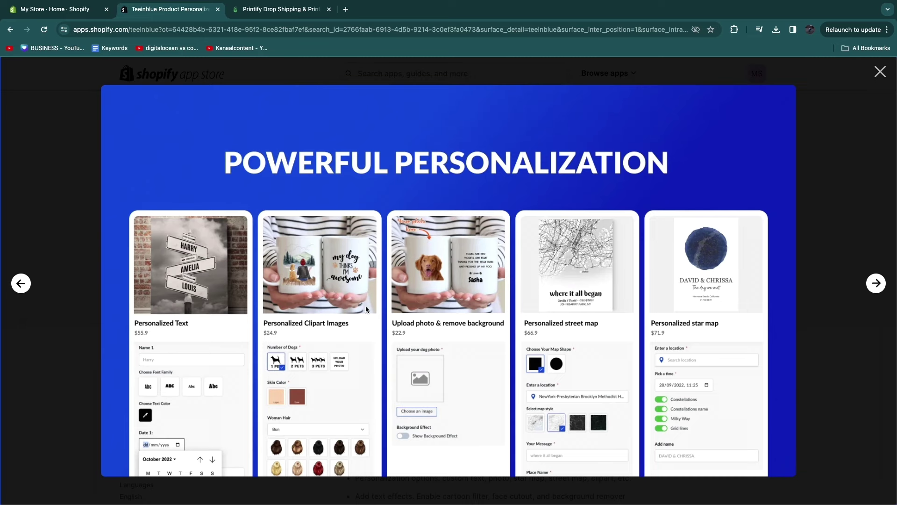
click(880, 73)
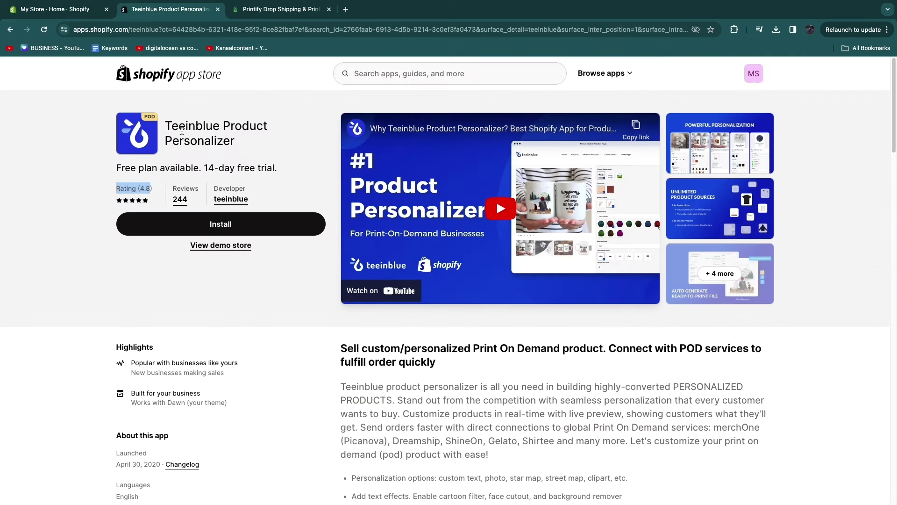
click(243, 111)
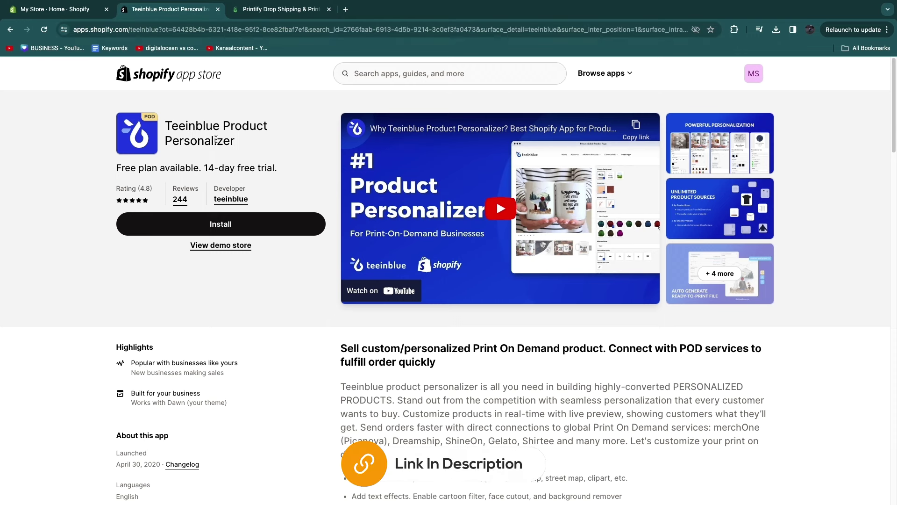
Check the Teeinblue Product Personalizer listing and its log-in-to-install page in an incognito window.
key(super+shift+n)
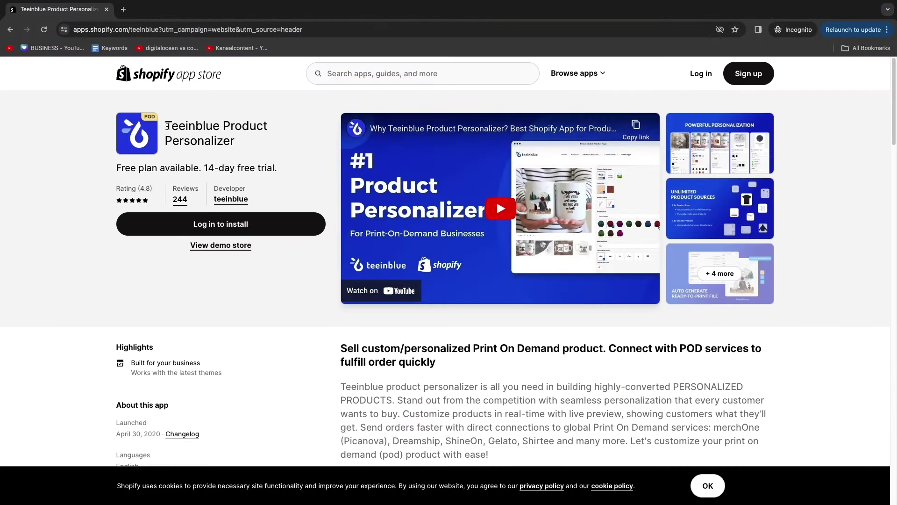
drag(164, 122, 250, 143)
click(271, 134)
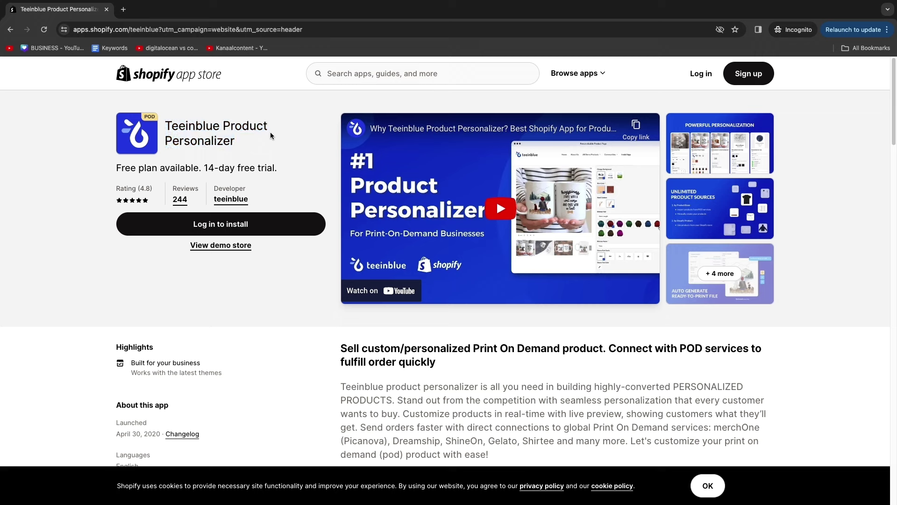
click(224, 225)
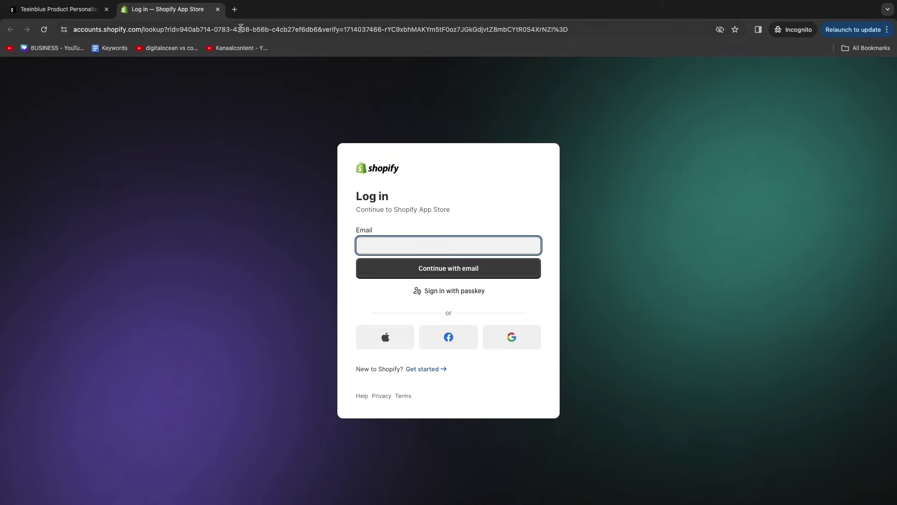
click(218, 10)
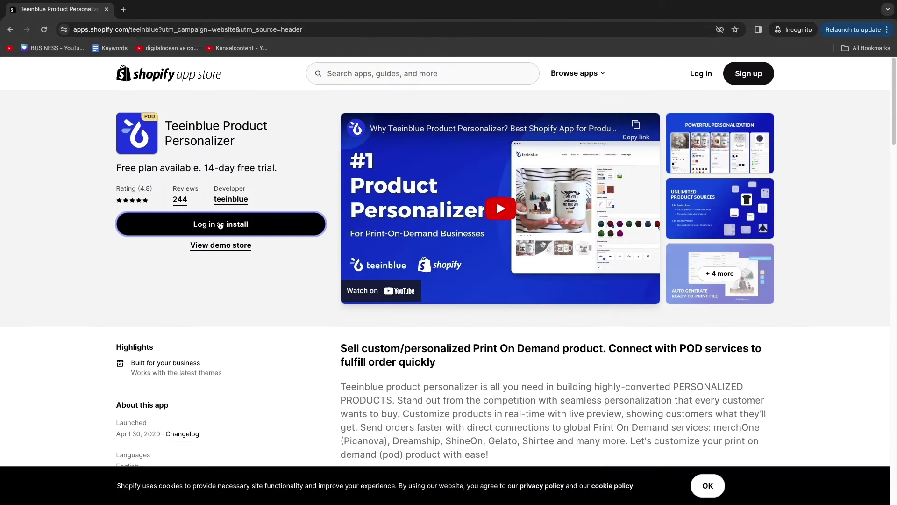
drag(165, 125, 294, 141)
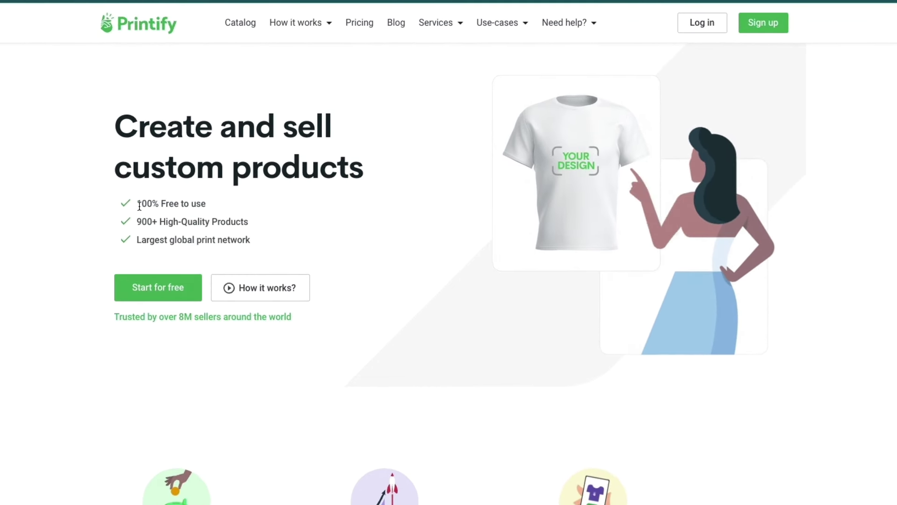
Switch to the Printify home page and examine its pricing and product-range claims.
drag(147, 207, 230, 212)
click(222, 209)
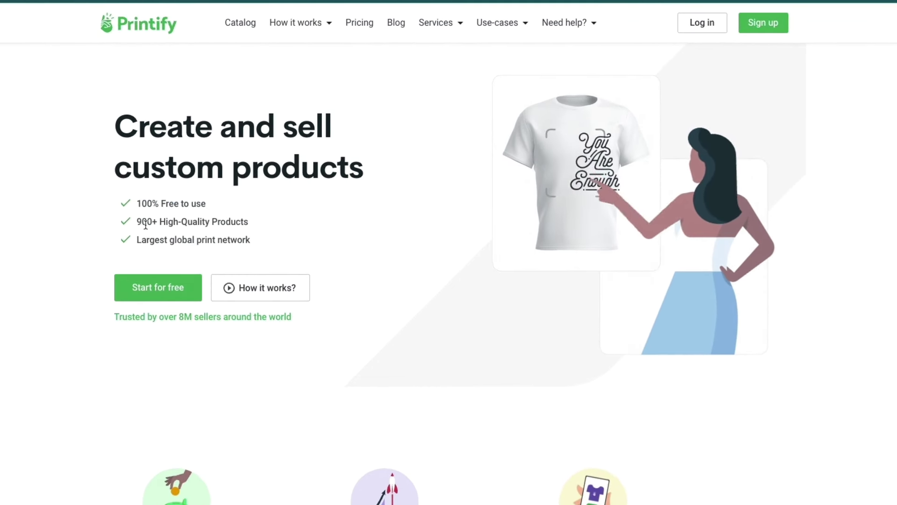
drag(137, 221, 249, 223)
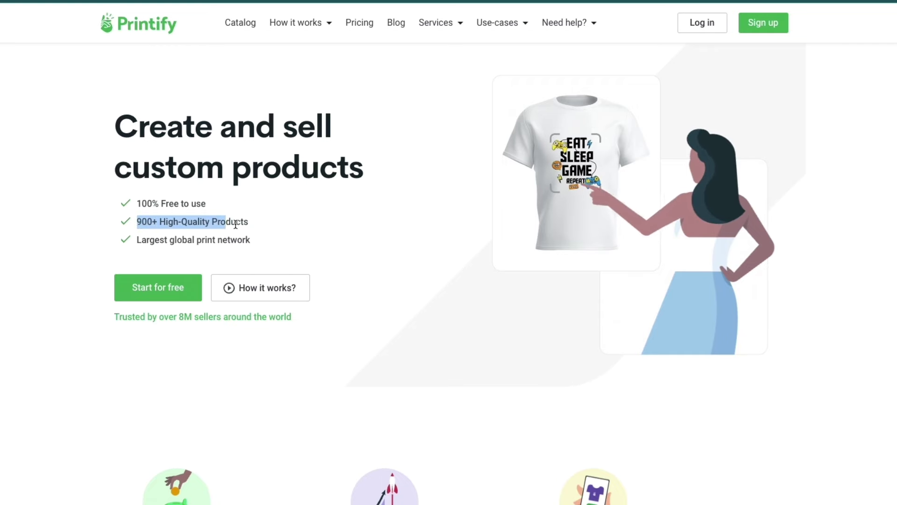
Open the Mugs category under Home & Living in the Printify catalog.
click(240, 22)
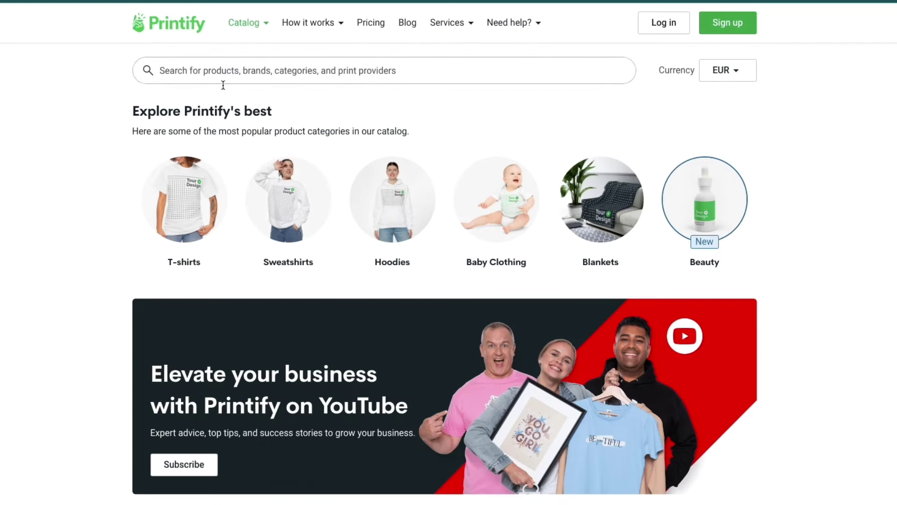
scroll(60, 248, down, 4)
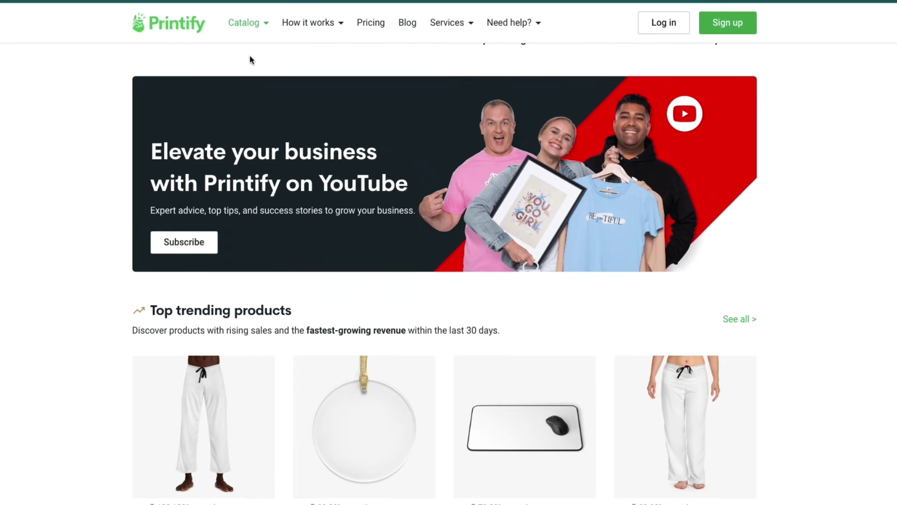
mouse_move(258, 24)
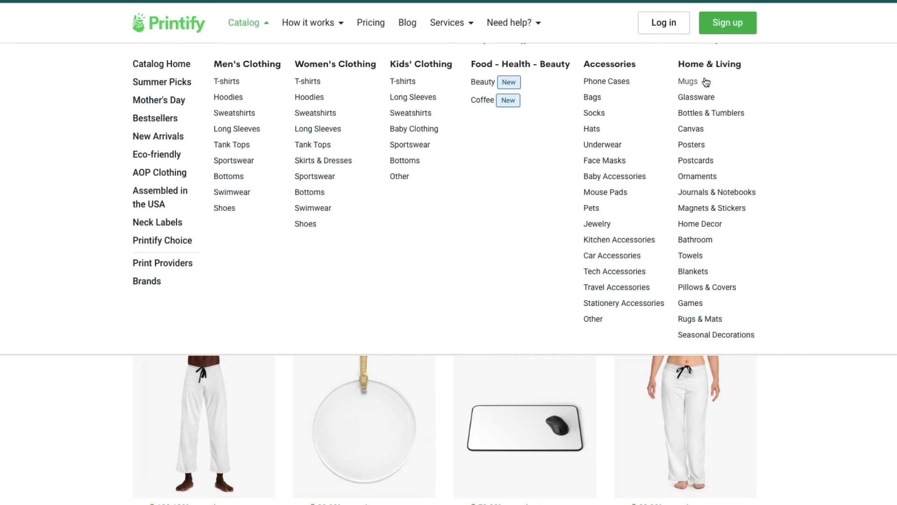
click(687, 82)
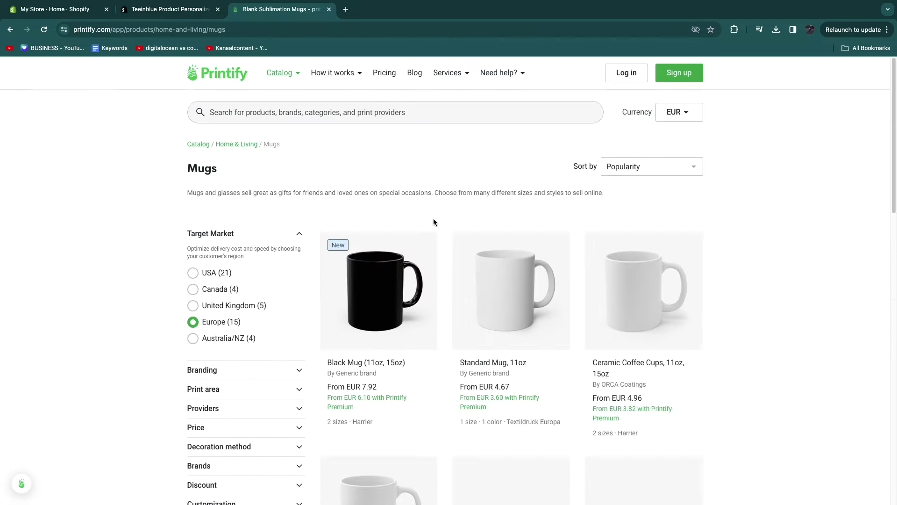
Browse the listed mugs and open the Heart-Shaped Mug product page.
scroll(434, 222, down, 4)
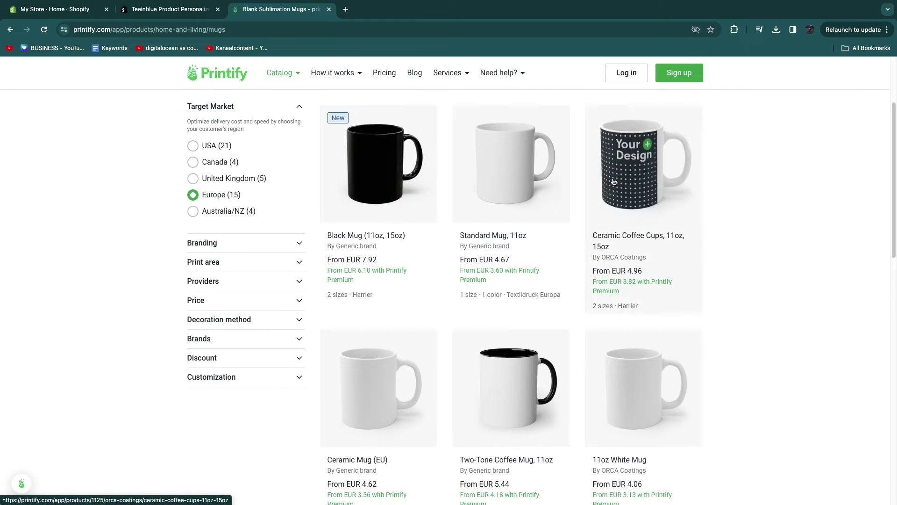
scroll(410, 321, down, 3)
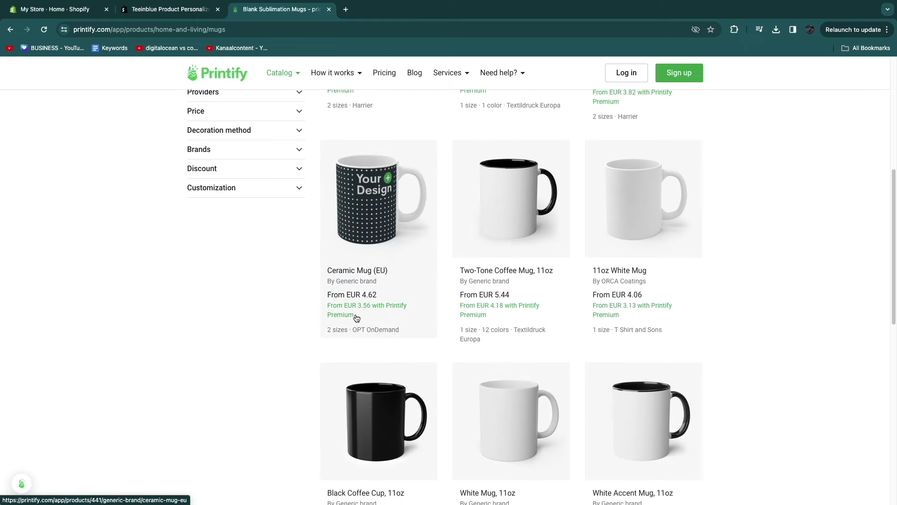
scroll(500, 335, down, 3)
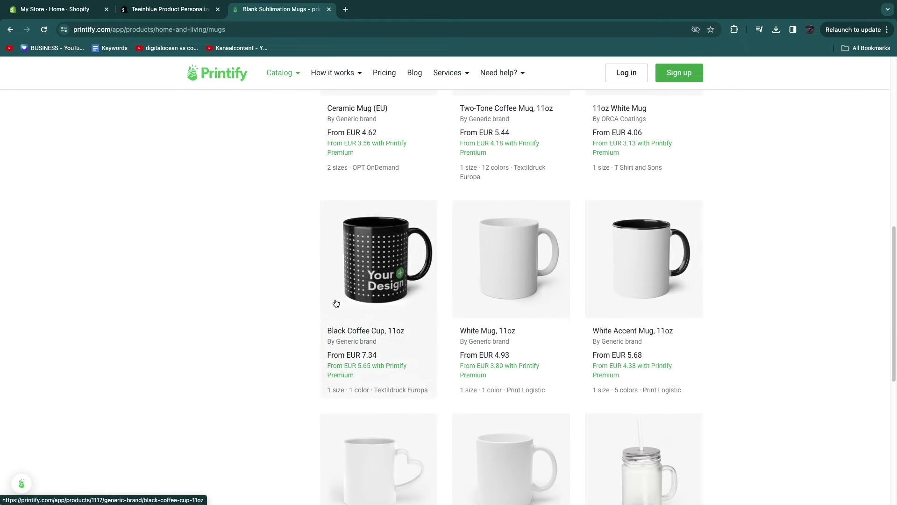
scroll(327, 304, down, 2)
scroll(305, 305, down, 1)
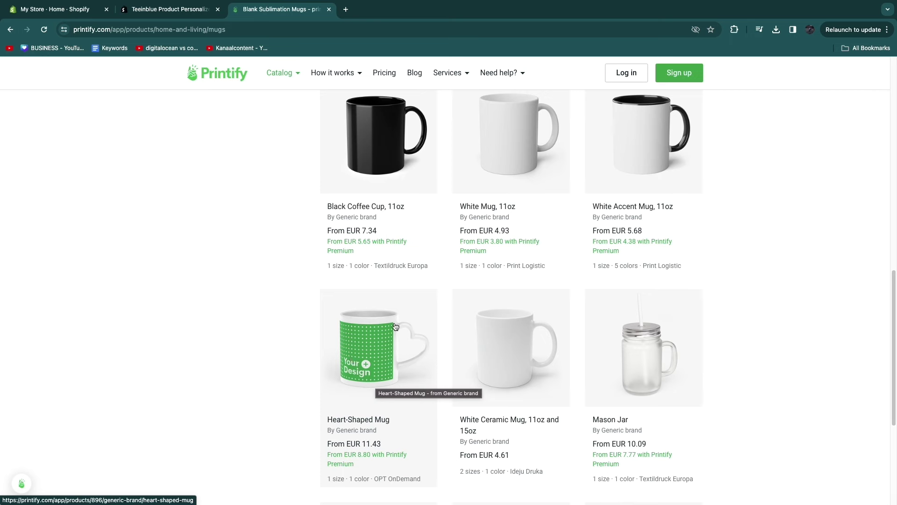
click(368, 369)
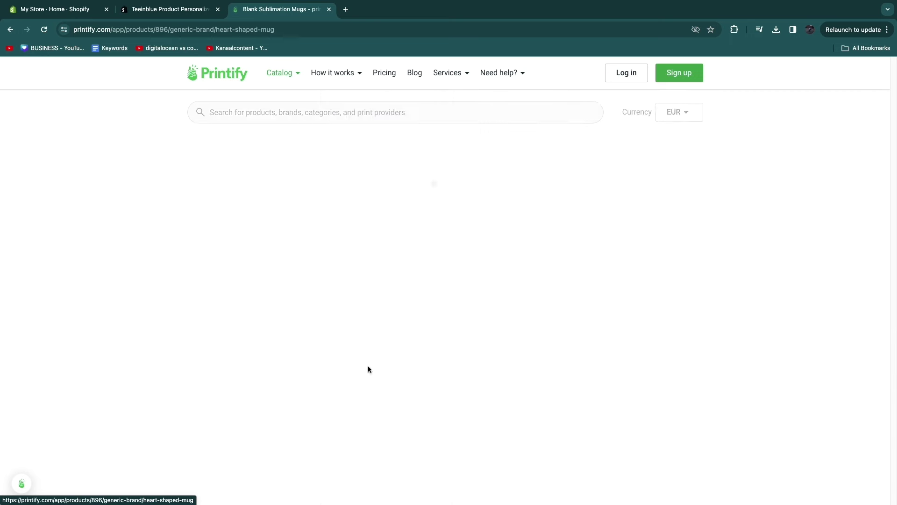
Try to start designing the Heart-Shaped Mug with provider OPT OnDemand, and sign up for a Printify account.
scroll(327, 359, down, 2)
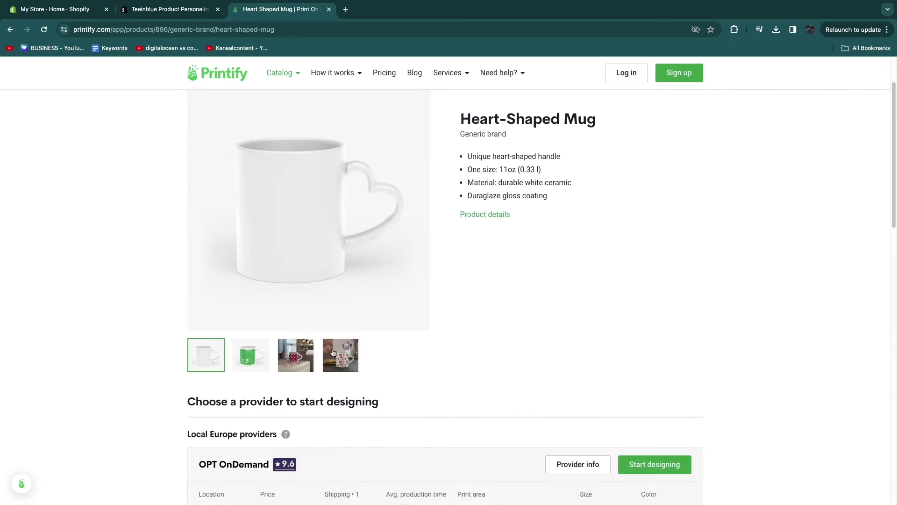
scroll(559, 346, down, 6)
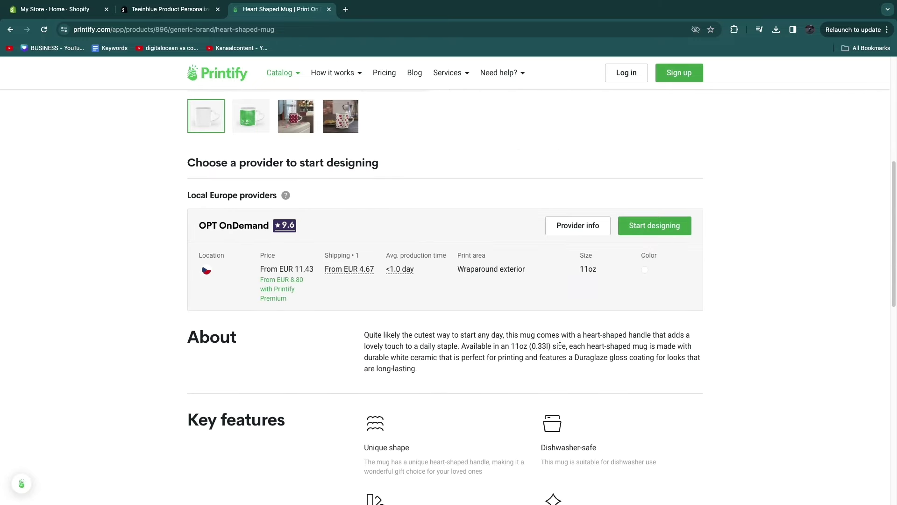
click(652, 229)
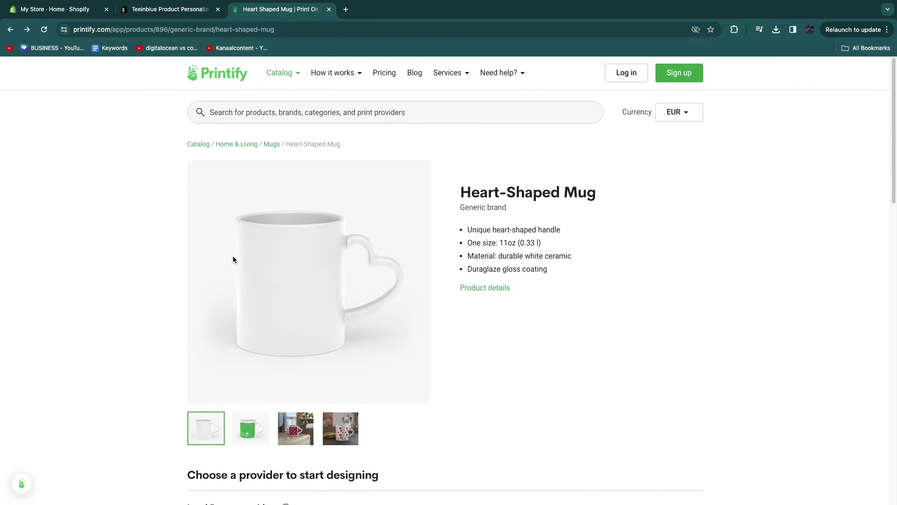
click(683, 73)
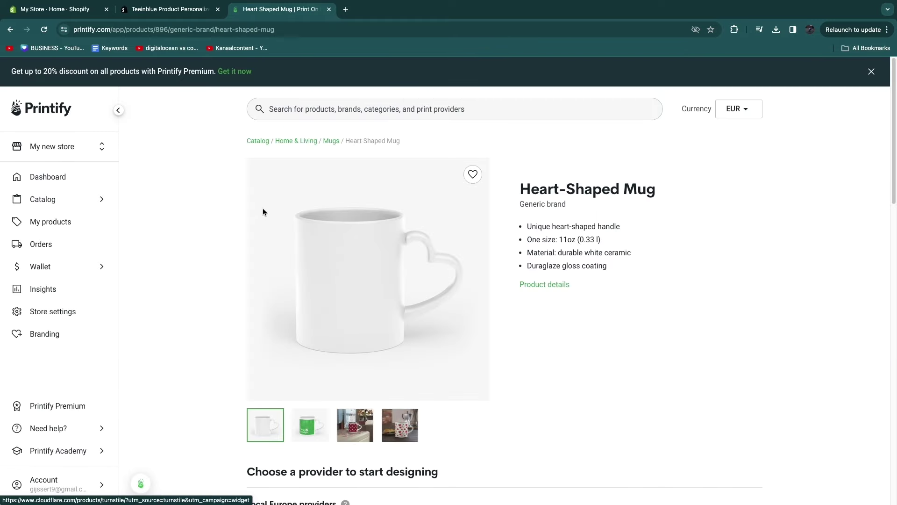
Add a new store in Printify and choose Shopify as its sales channel.
click(66, 146)
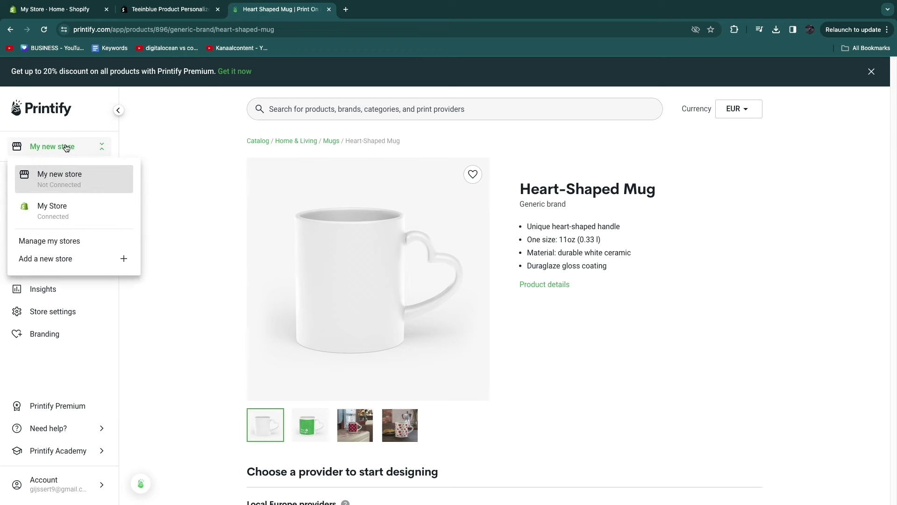
click(70, 258)
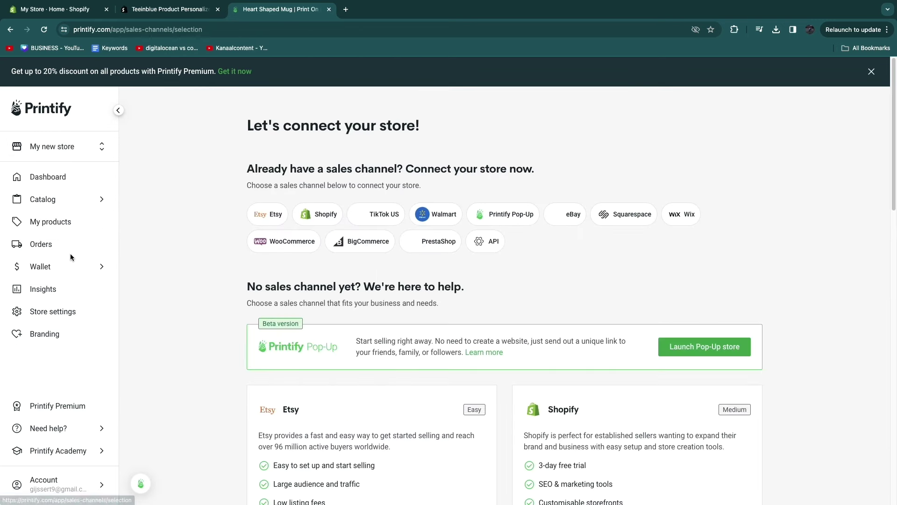
click(316, 214)
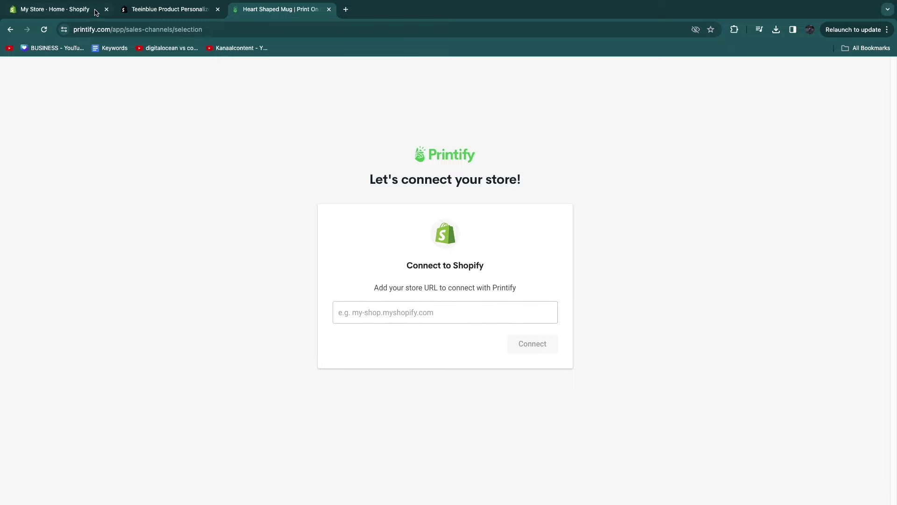
Copy the store's myshopify.com address from the Shopify store settings and return to Printify's Connect to Shopify form.
click(69, 12)
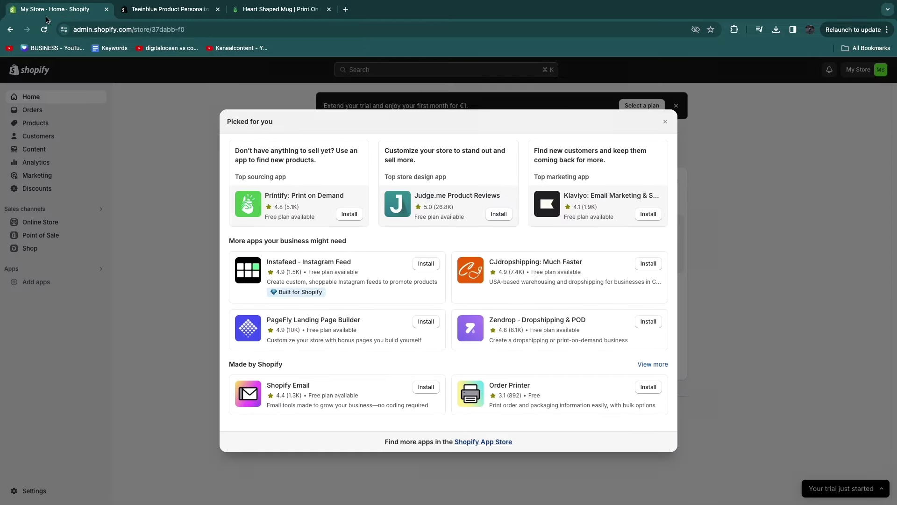
click(661, 123)
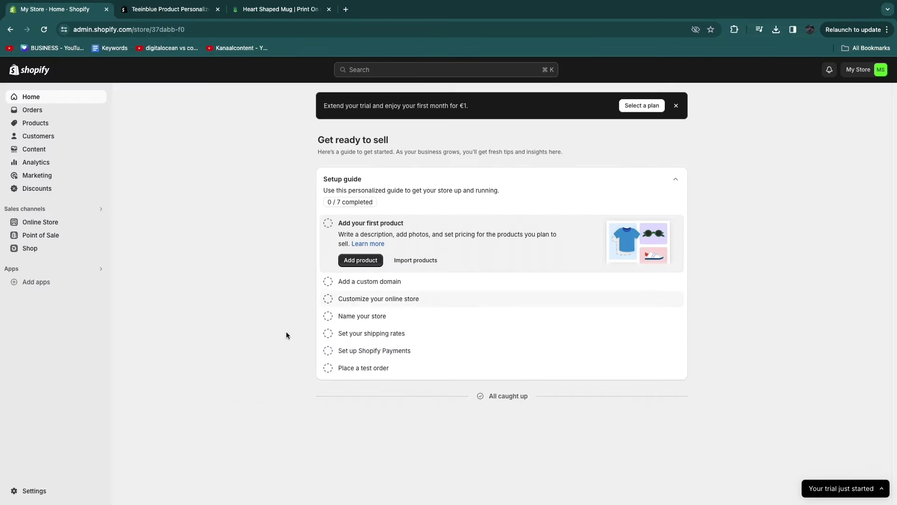
click(27, 492)
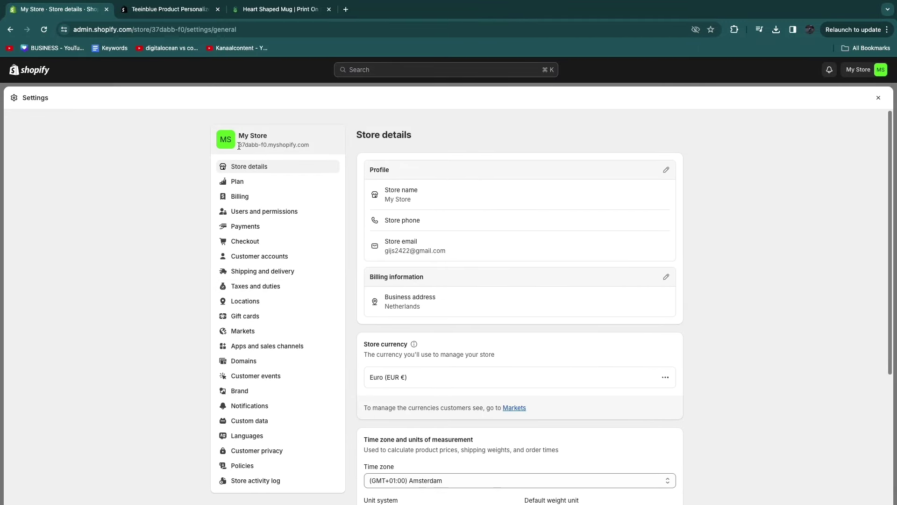
drag(239, 145, 307, 145)
click(277, 9)
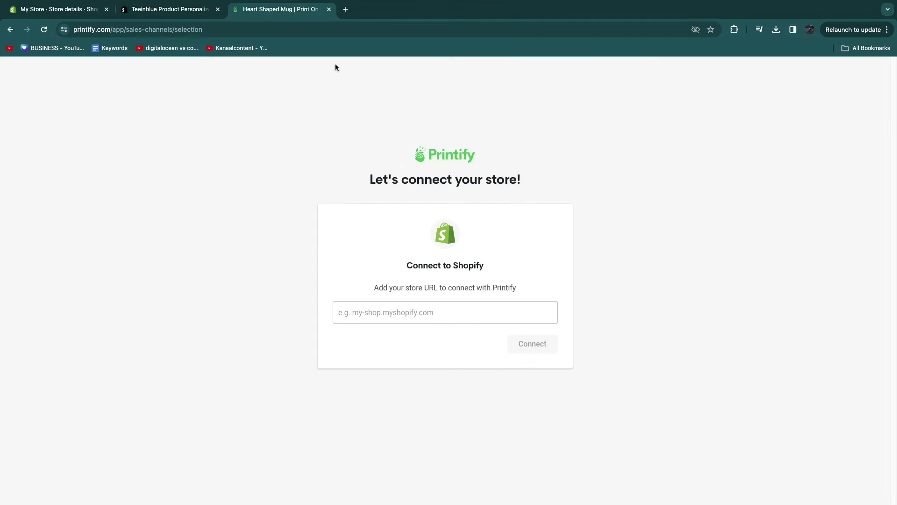
Connect the Shopify store to Printify using the copied myshopify.com address, and install the Printify: Print on Demand app.
click(391, 312)
right_click(390, 312)
click(403, 379)
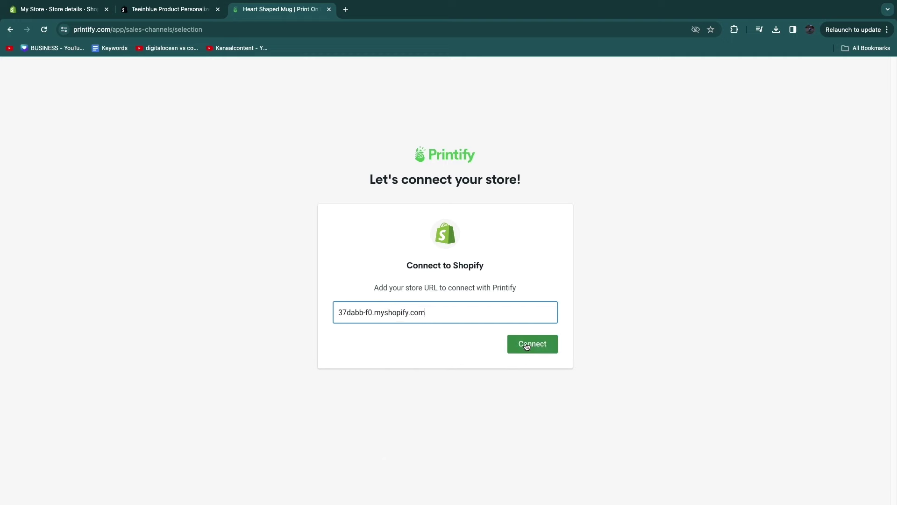
click(536, 347)
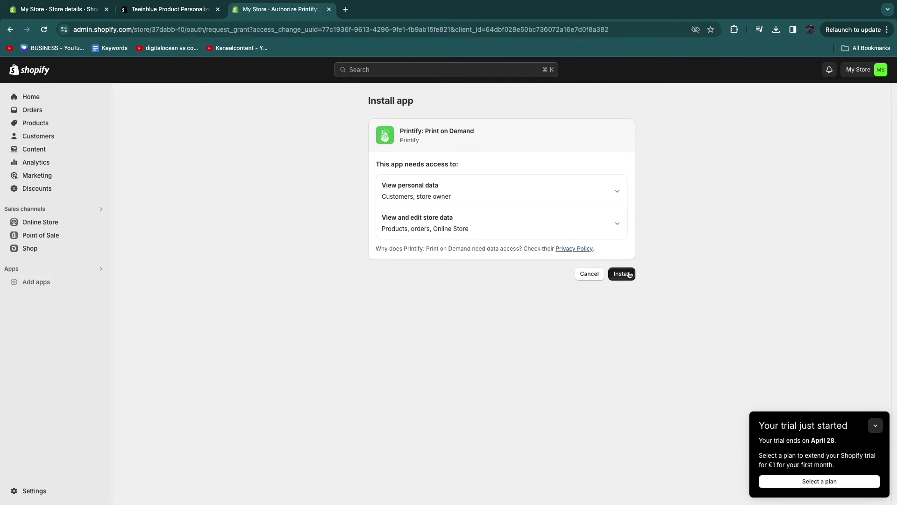
click(627, 273)
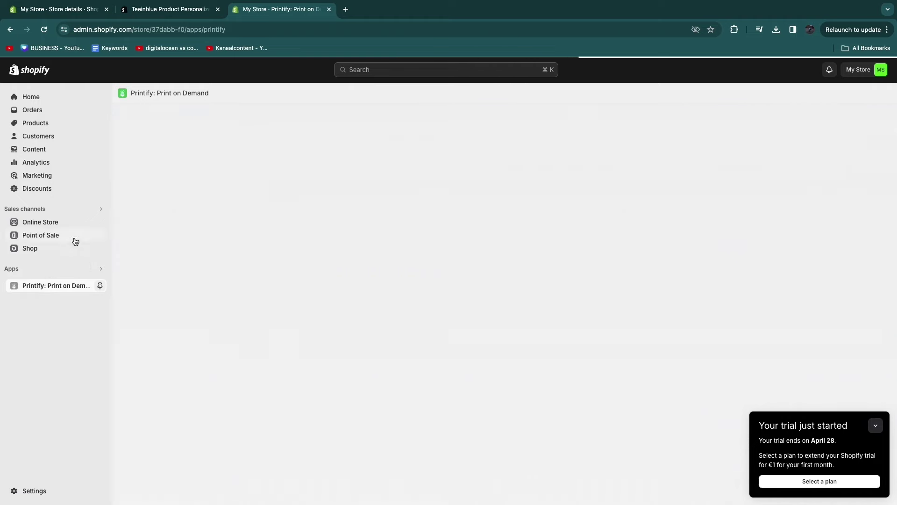
Return to the Teeinblue Product Personalizer page in the Shopify App Store and install the app on the store.
key(ctrl+shift+Tab)
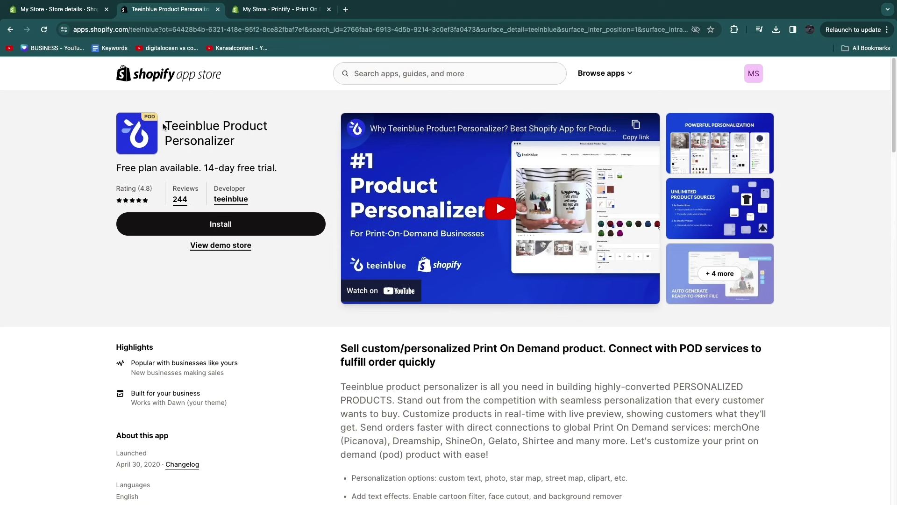
drag(165, 125, 277, 145)
click(278, 145)
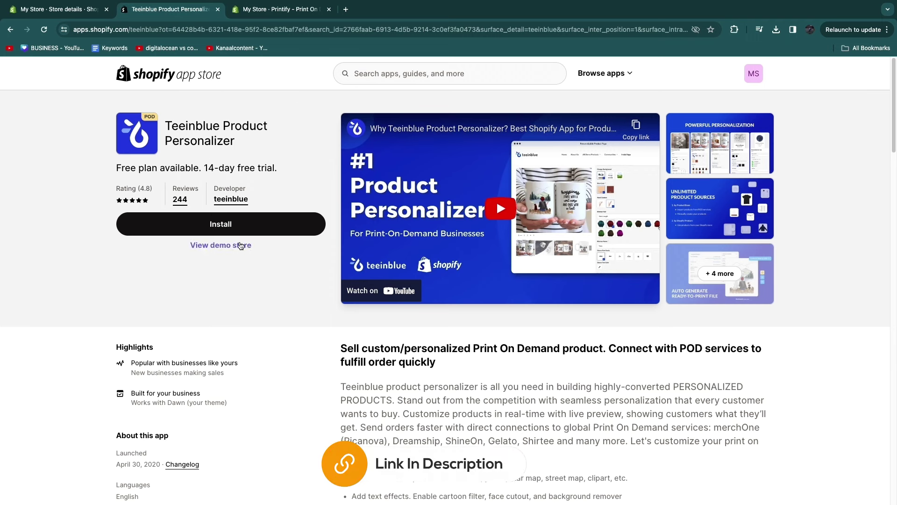
click(227, 226)
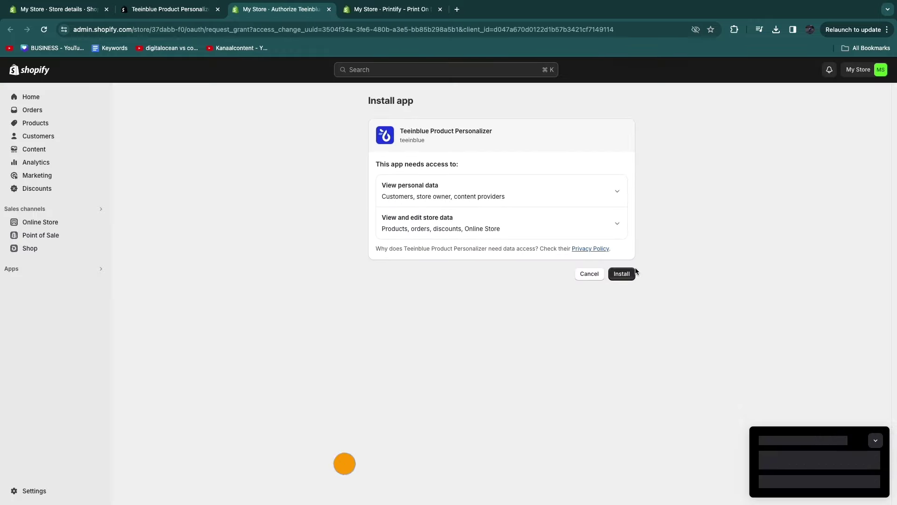
click(629, 279)
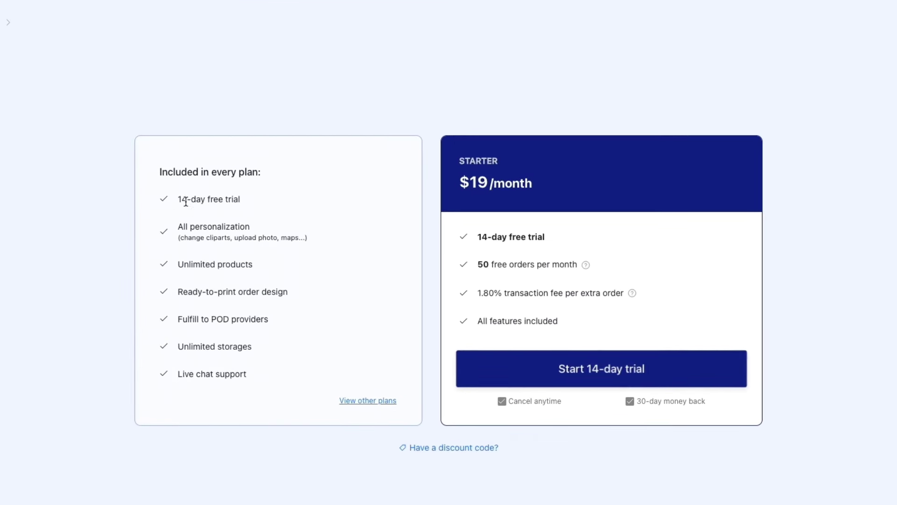
Read through the Teeinblue Starter plan's features, monthly price, free orders per month and extra-order transaction fee.
drag(180, 198, 291, 198)
click(301, 241)
triple_click(467, 182)
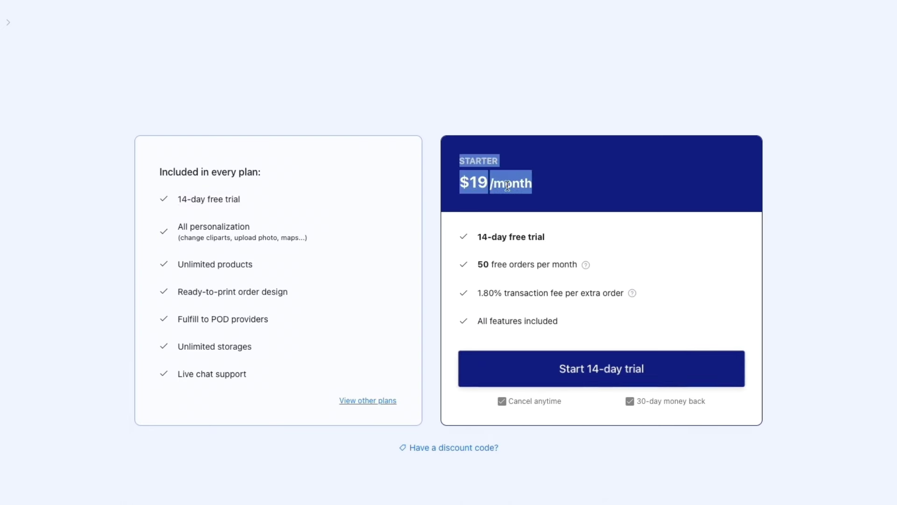
click(553, 186)
drag(482, 264, 582, 268)
mouse_move(584, 268)
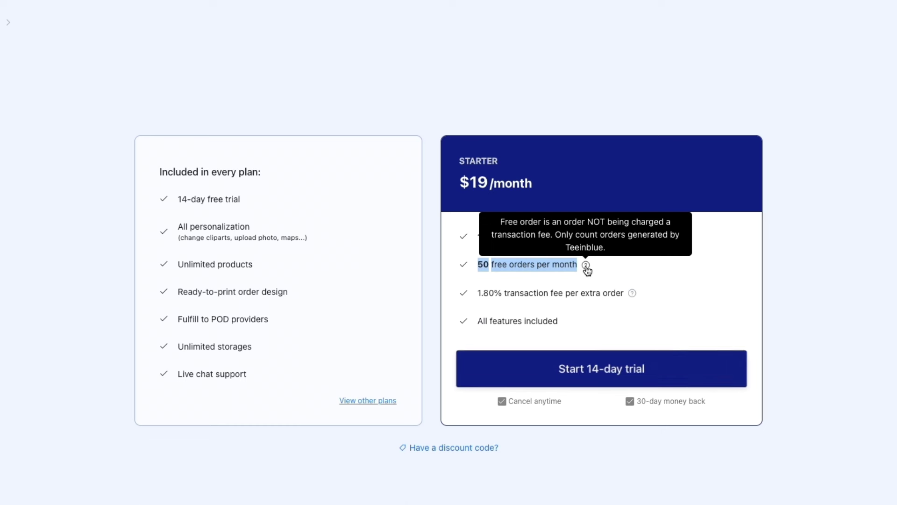
click(610, 265)
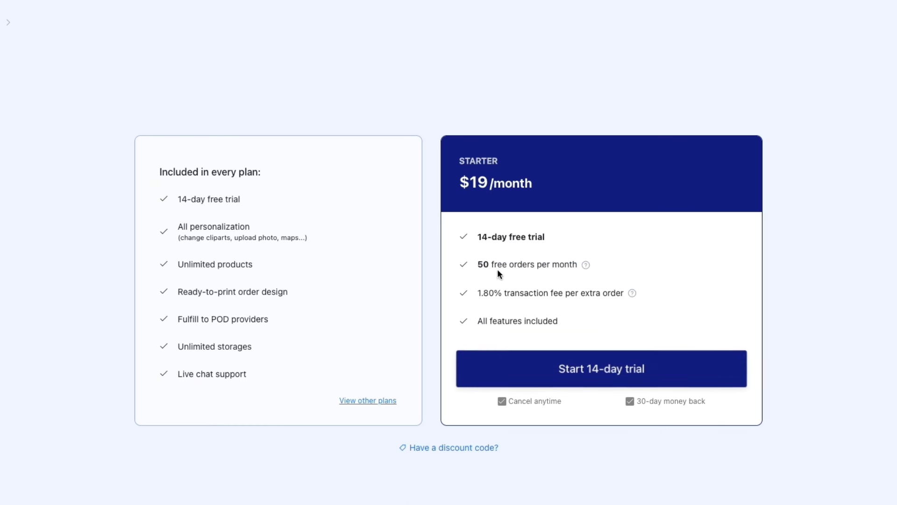
drag(480, 292, 625, 293)
click(579, 240)
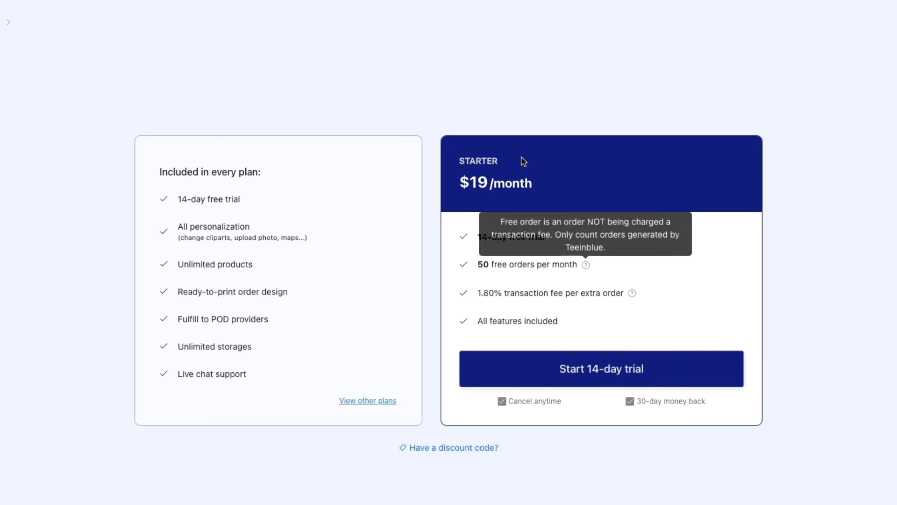
drag(461, 189, 564, 204)
click(597, 209)
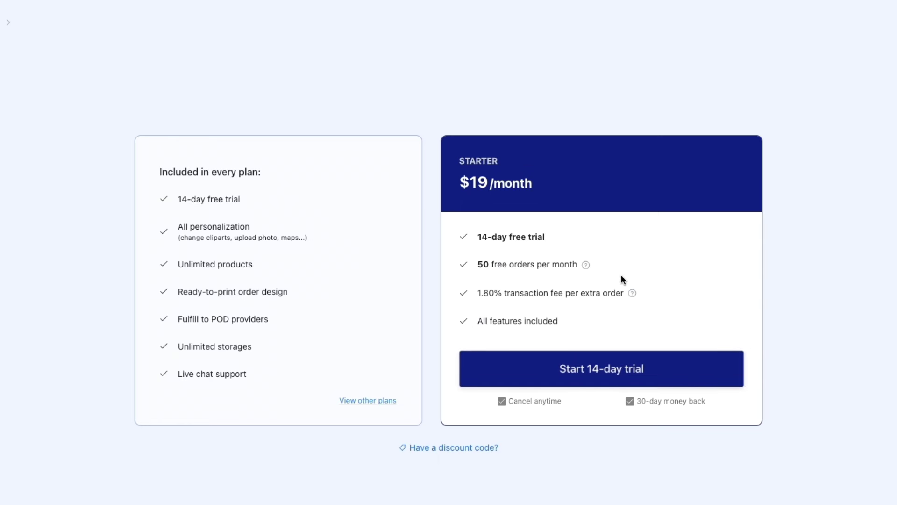
Start the Starter plan's 14-day trial, choose credit or debit card as the payment method, and approve the subscription.
click(626, 367)
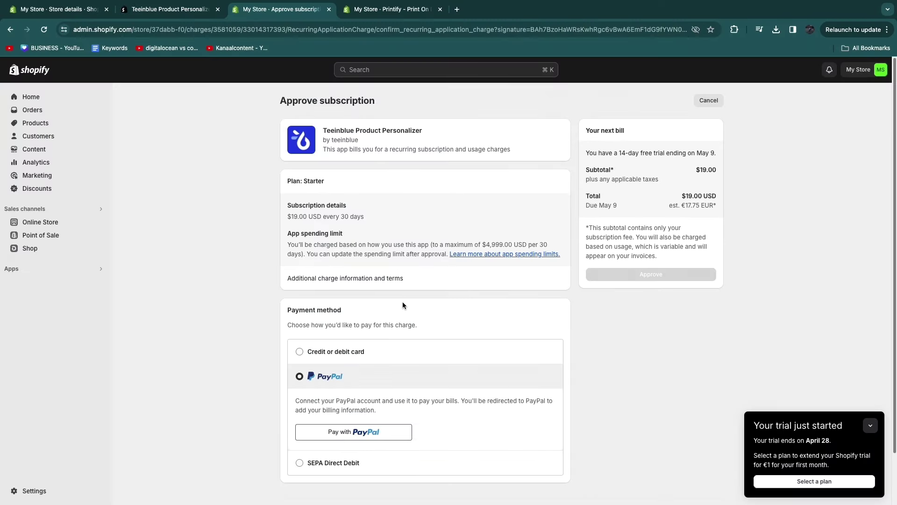
scroll(402, 302, down, 1)
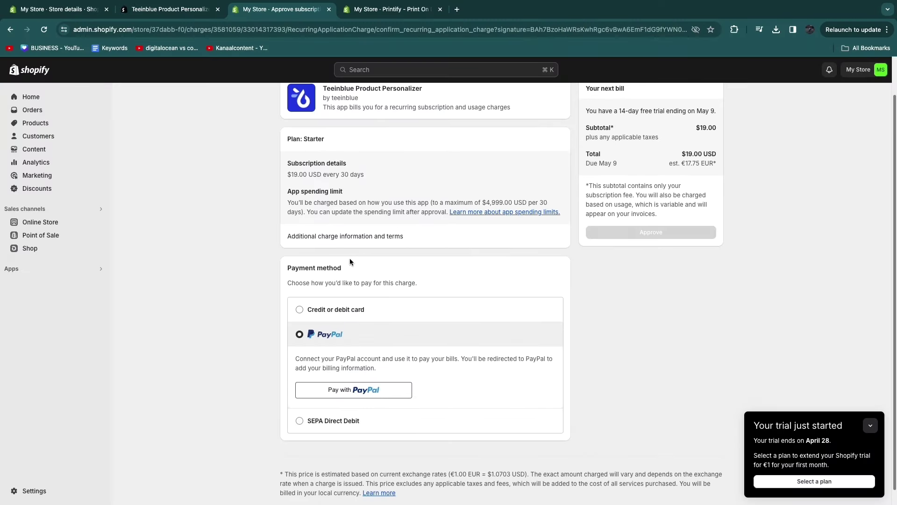
drag(355, 271, 259, 277)
click(259, 278)
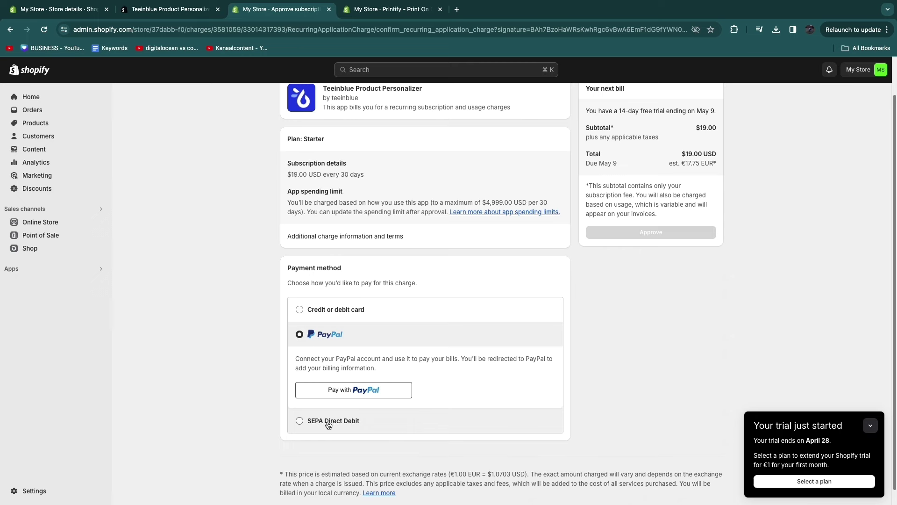
click(348, 314)
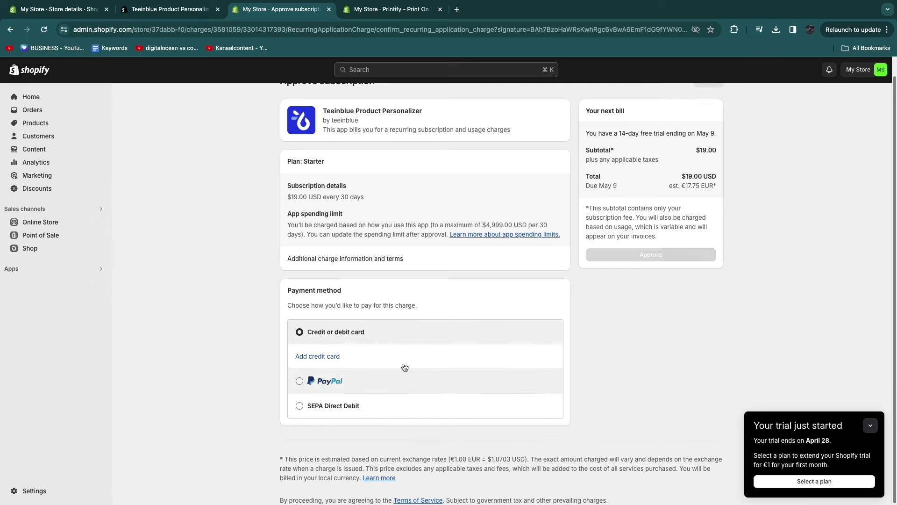
click(336, 358)
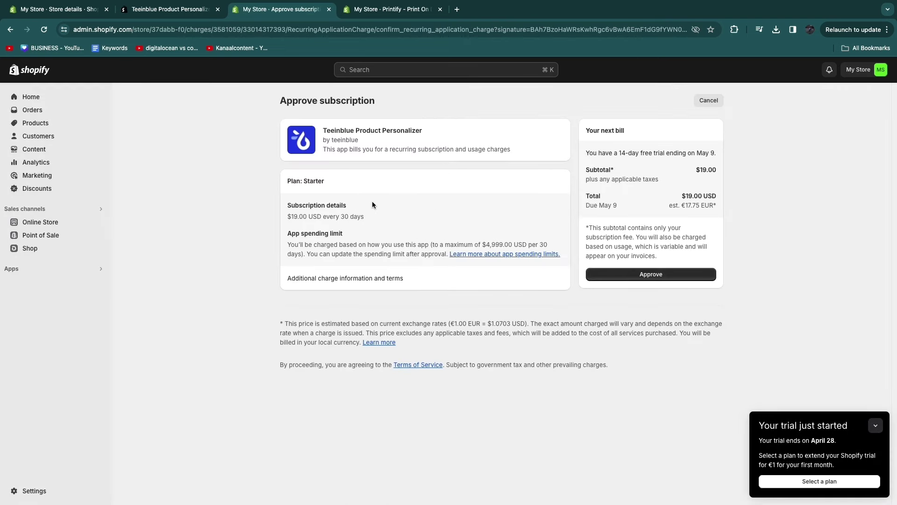
click(641, 276)
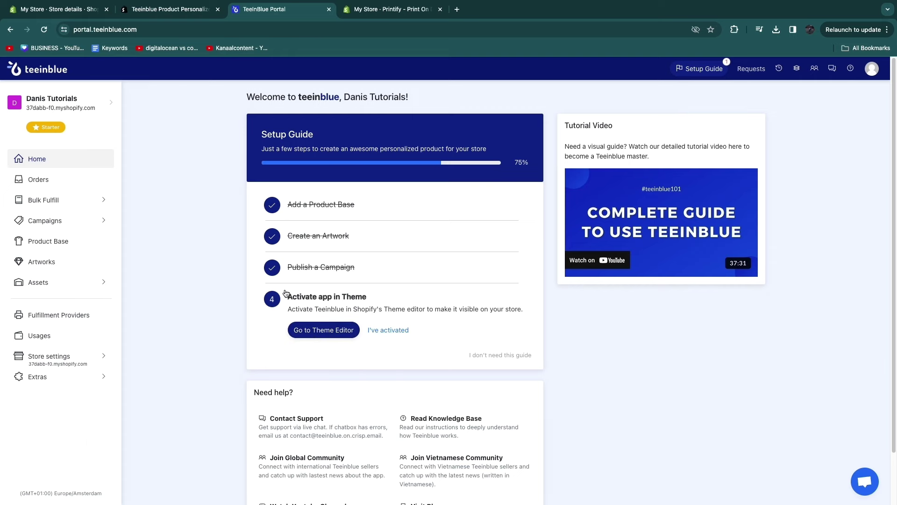
Enable the Teeinblue Personalizer app embed in the Shopify theme editor and save the theme.
click(318, 330)
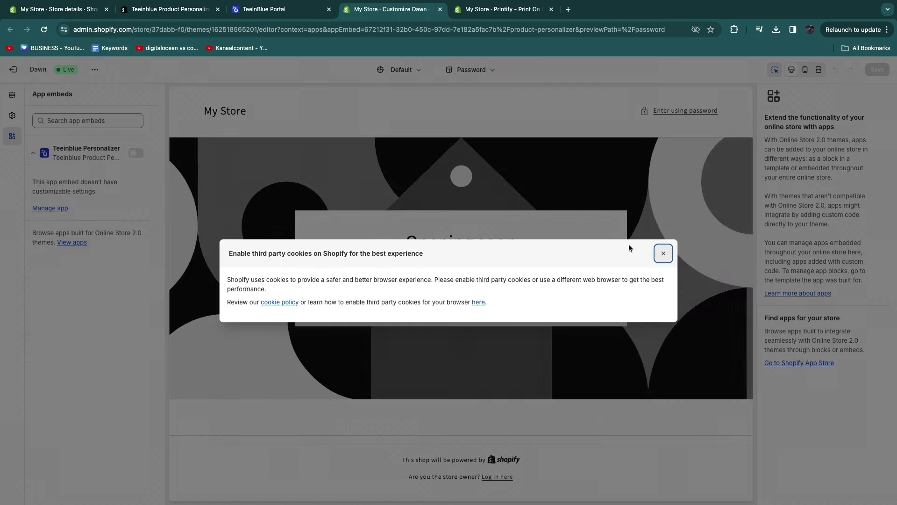
click(663, 253)
click(136, 152)
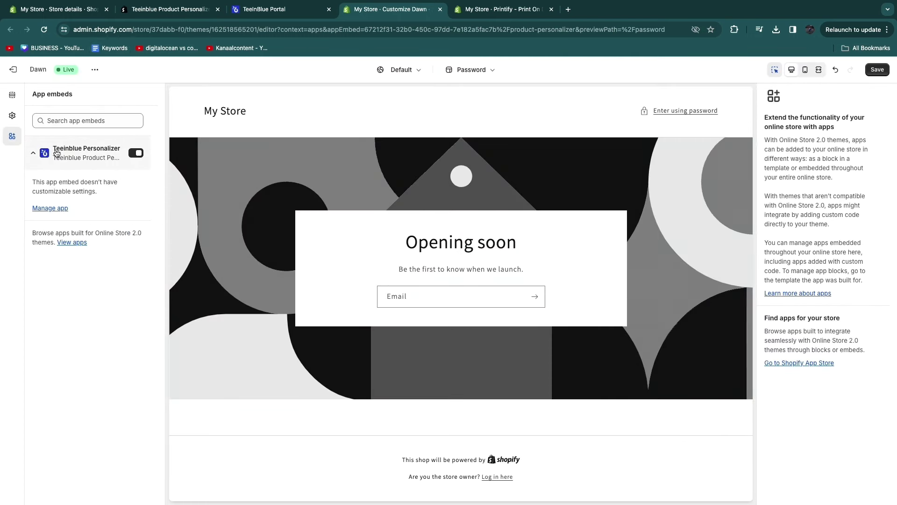
click(878, 69)
Back in the Teeinblue portal, mark the theme activation as done and open the product bases list.
click(253, 11)
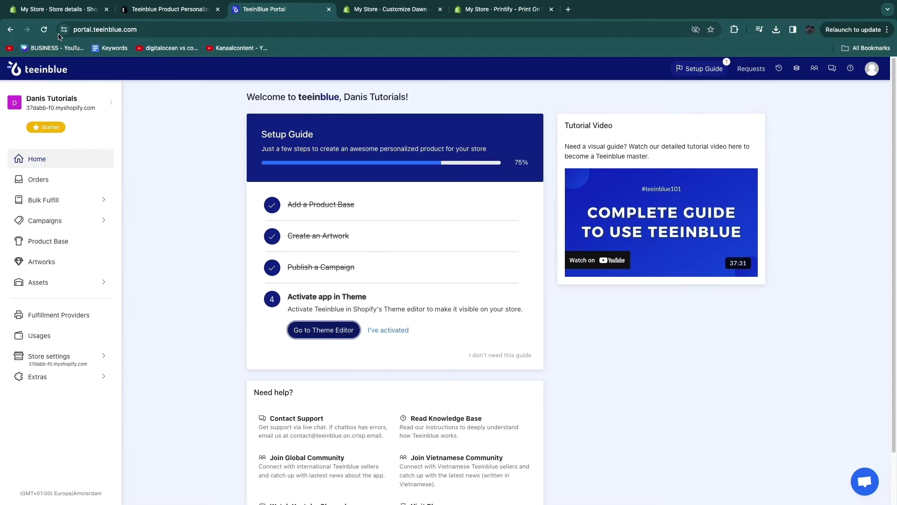
click(385, 332)
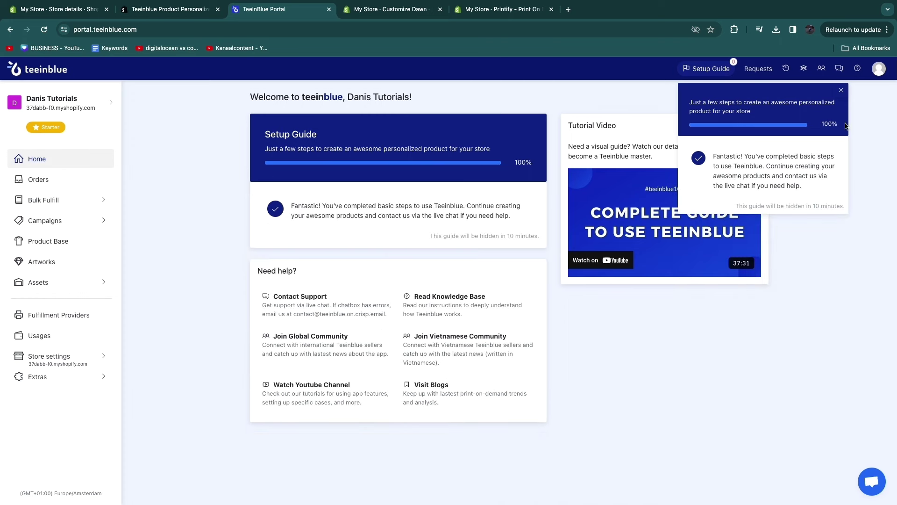
click(841, 90)
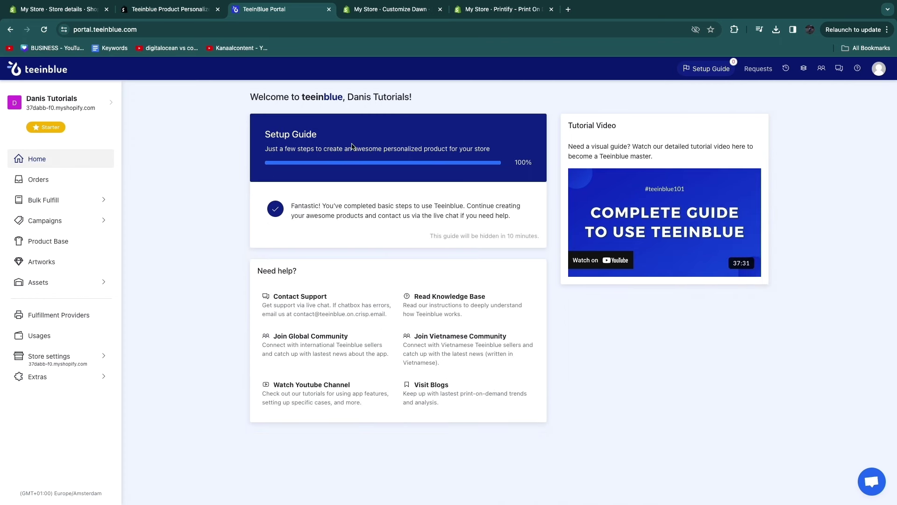
click(42, 243)
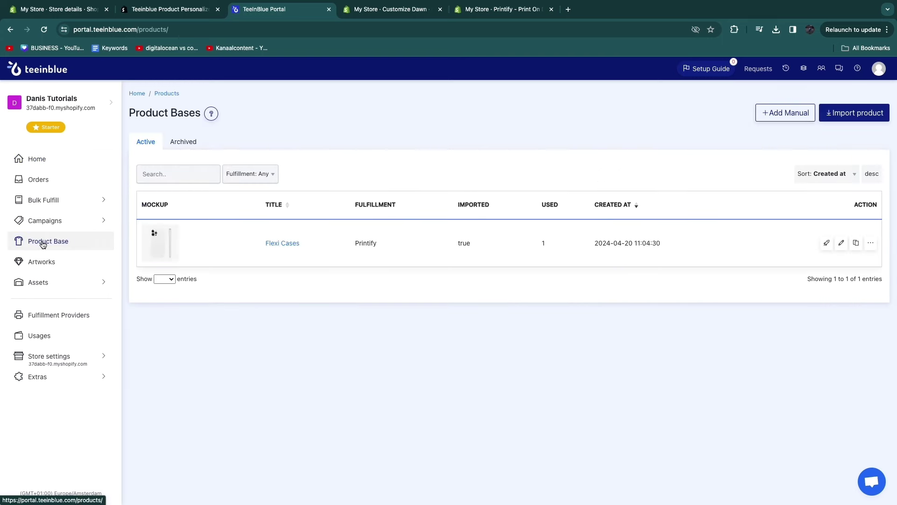
Try to delete the Flexi Cases product base.
click(871, 242)
click(843, 225)
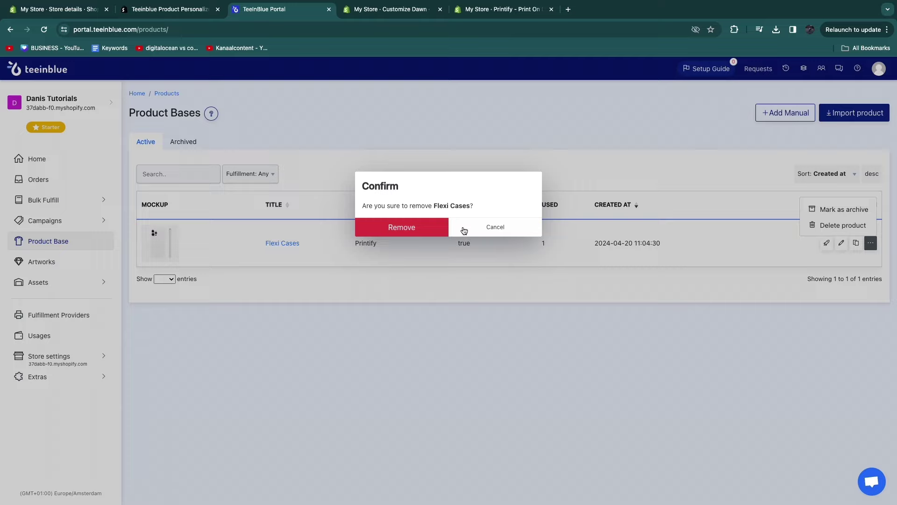
click(423, 227)
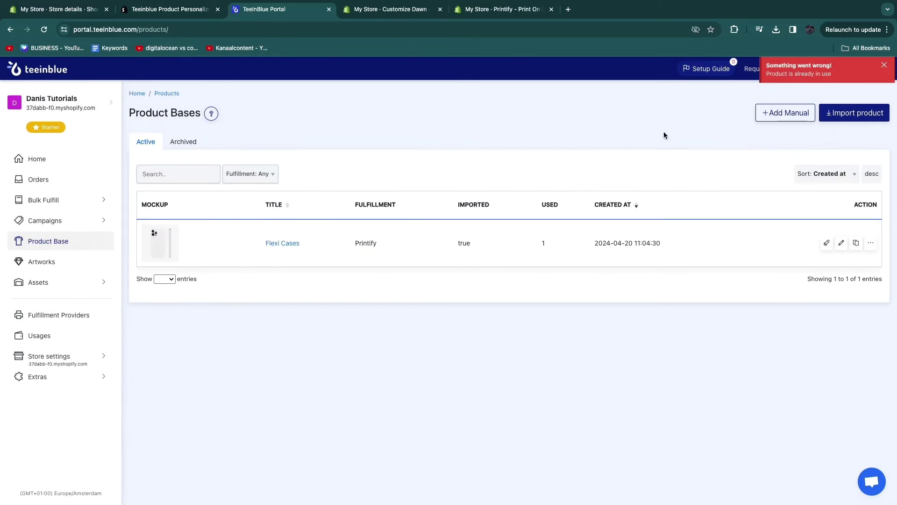
Start importing a product base and select Printify as the fulfillment provider.
click(868, 117)
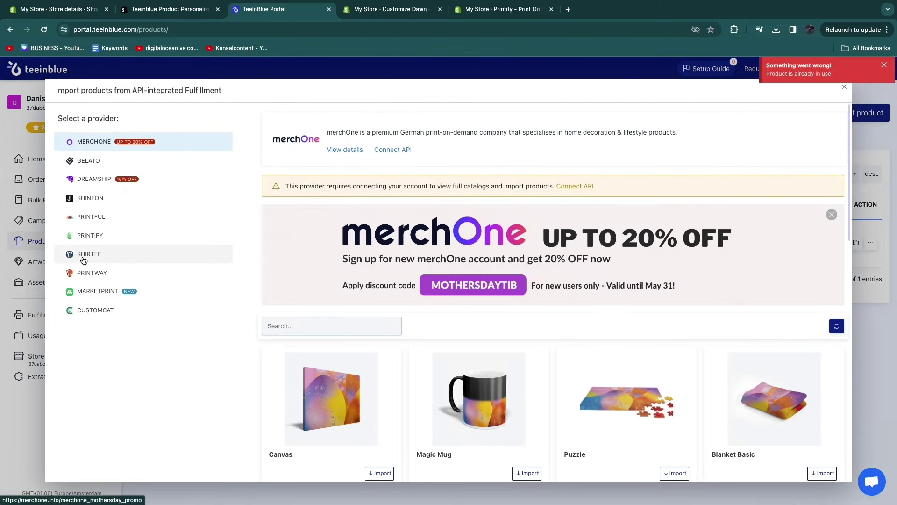
click(100, 237)
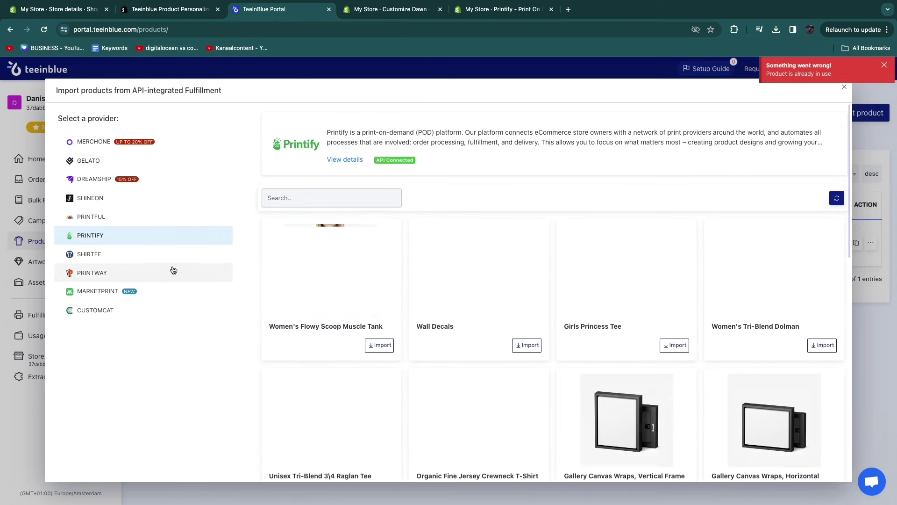
Open the Printify dashboard in the theme editor's browser tab and browse the Mugs catalog for the Heart-Shaped Mug.
click(140, 11)
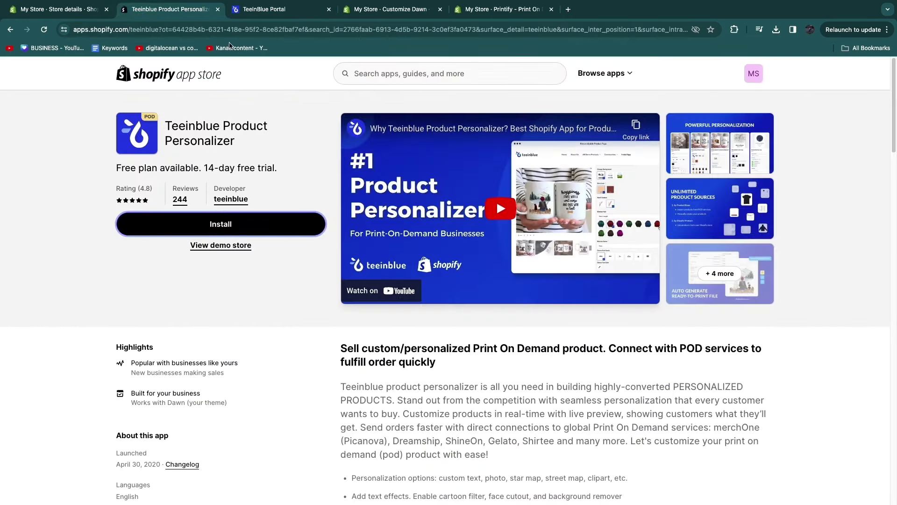
click(390, 9)
click(387, 29)
text(pr)
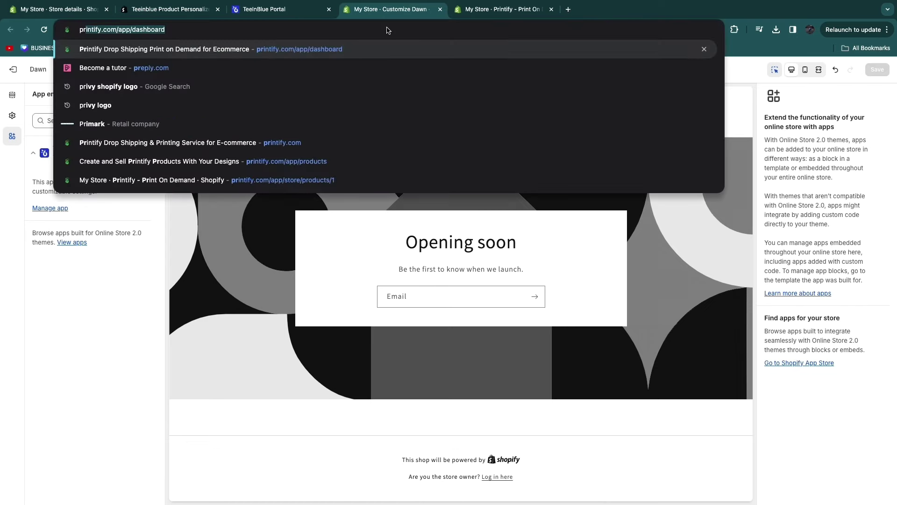
key(Return)
mouse_move(103, 205)
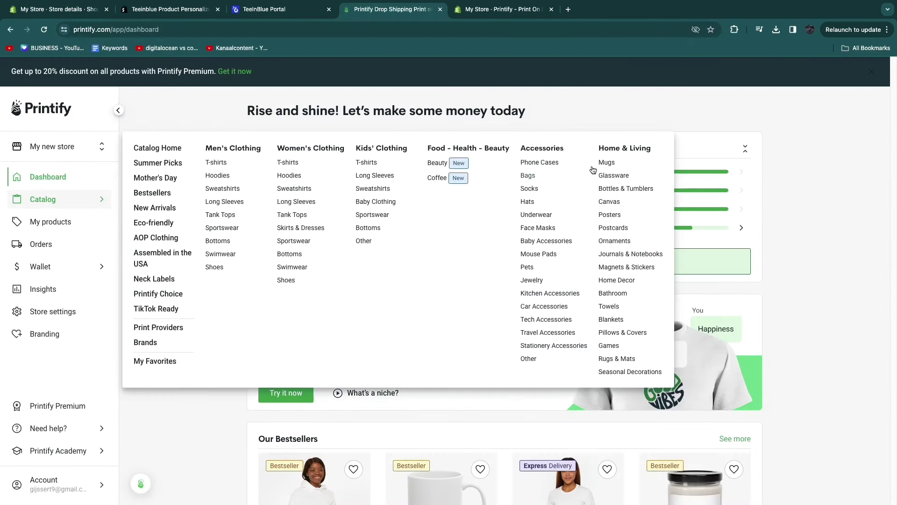
click(608, 164)
scroll(439, 323, down, 10)
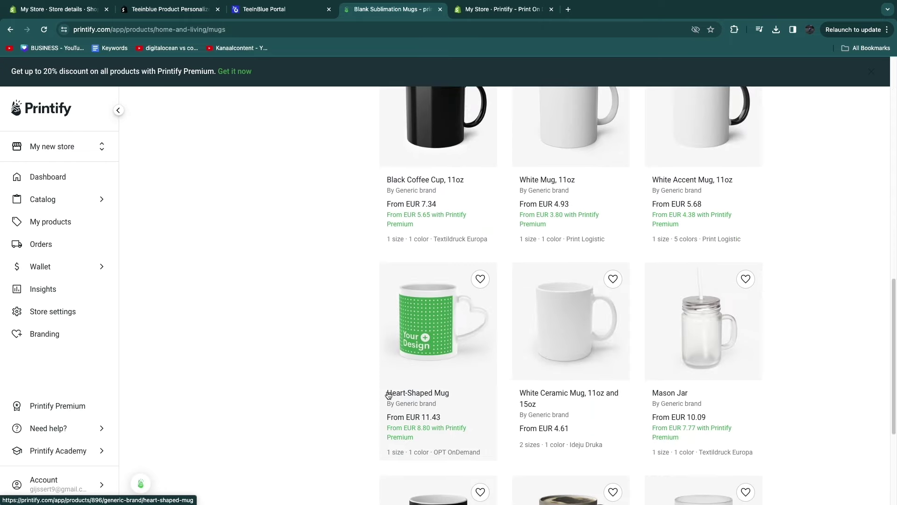
Return to Teeinblue's import window and search the Printify products for "heart shaped mug".
click(264, 10)
click(339, 192)
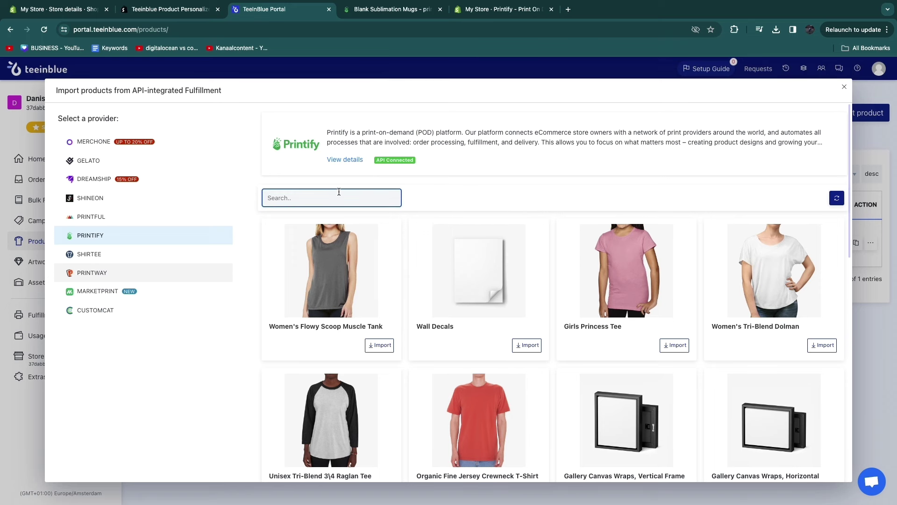
text(heat sha)
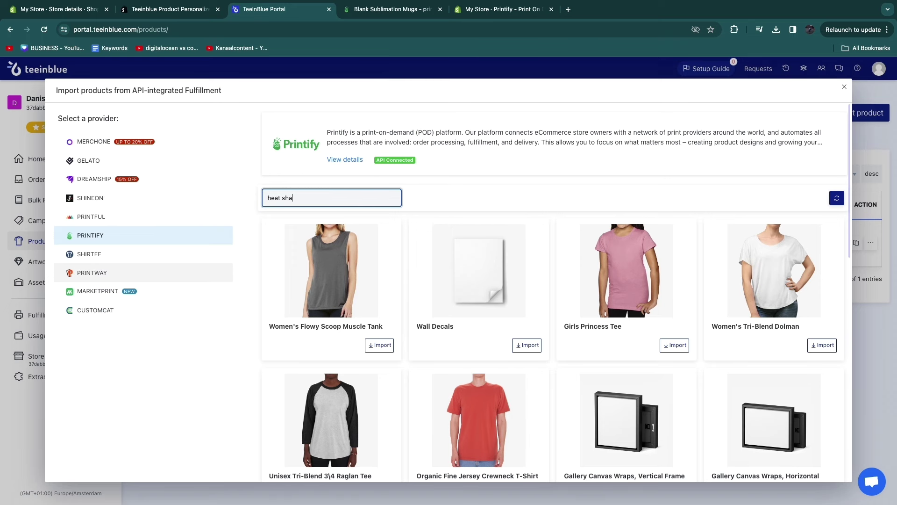
text(eart shaped mug)
click(279, 197)
text(r)
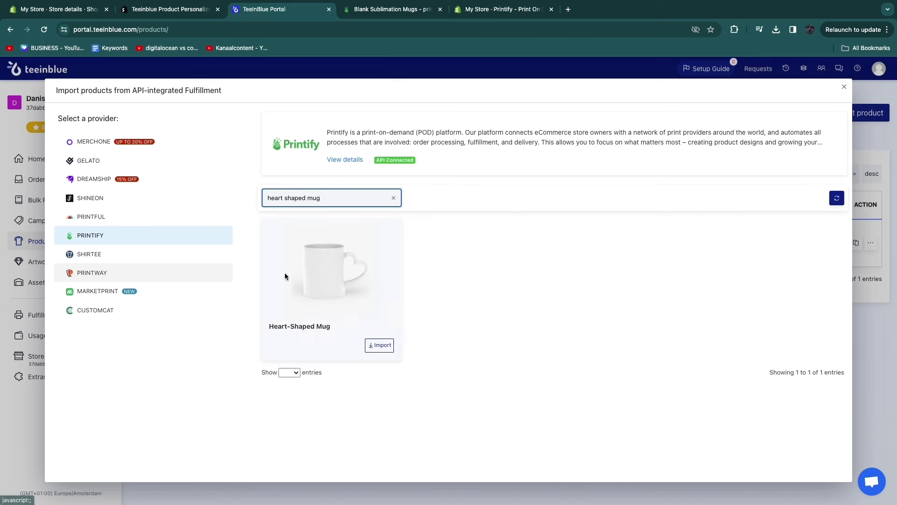
Start importing the Heart-Shaped Mug and check its available print provider on the mug's Printify product page.
click(379, 345)
click(380, 286)
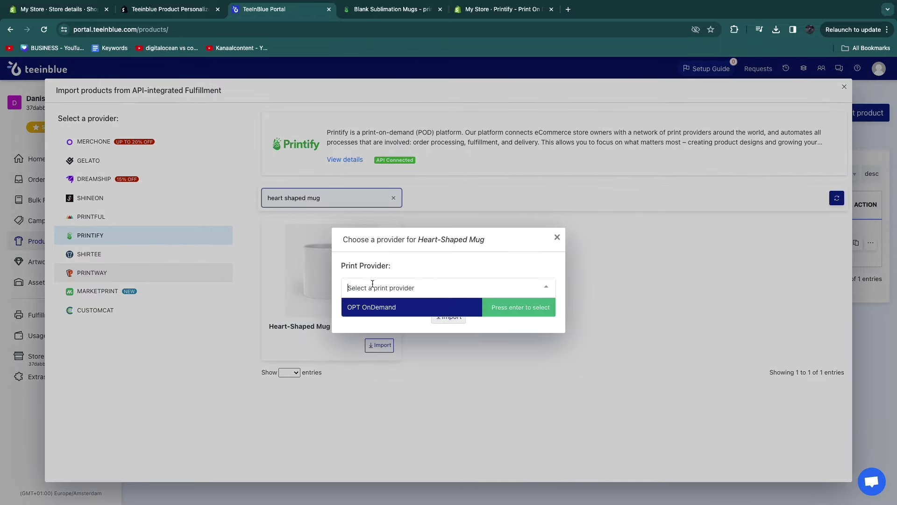
click(393, 9)
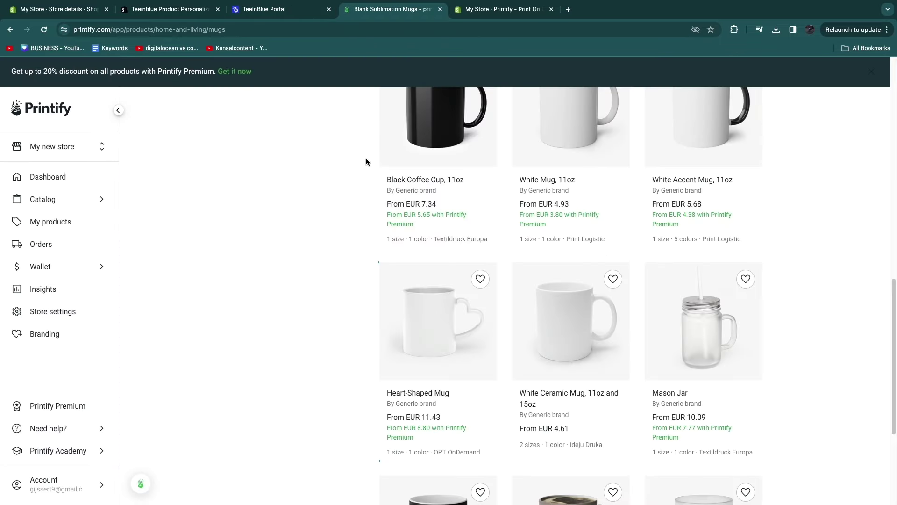
click(436, 340)
scroll(363, 325, down, 6)
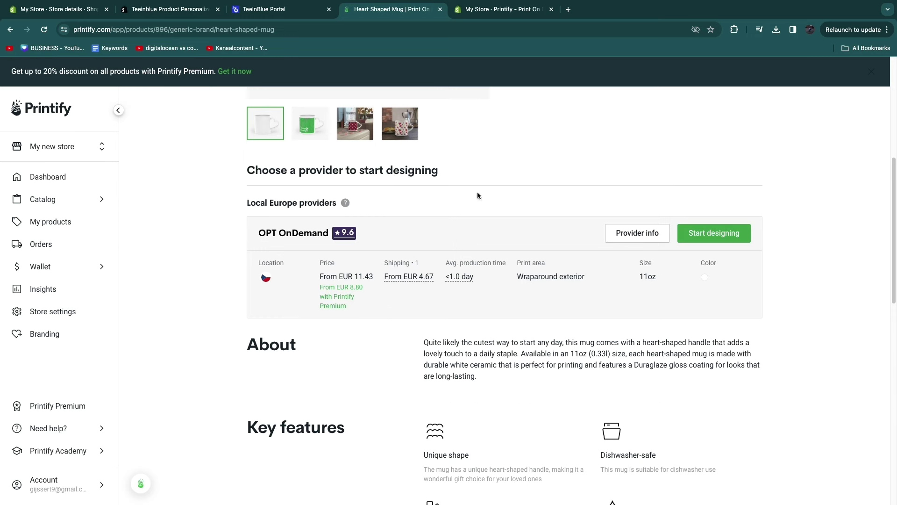
drag(262, 233, 214, 252)
click(249, 268)
mouse_move(264, 277)
Return to Teeinblue and import the Heart-Shaped Mug with OPT OnDemand as the print provider.
click(260, 11)
click(373, 291)
click(374, 306)
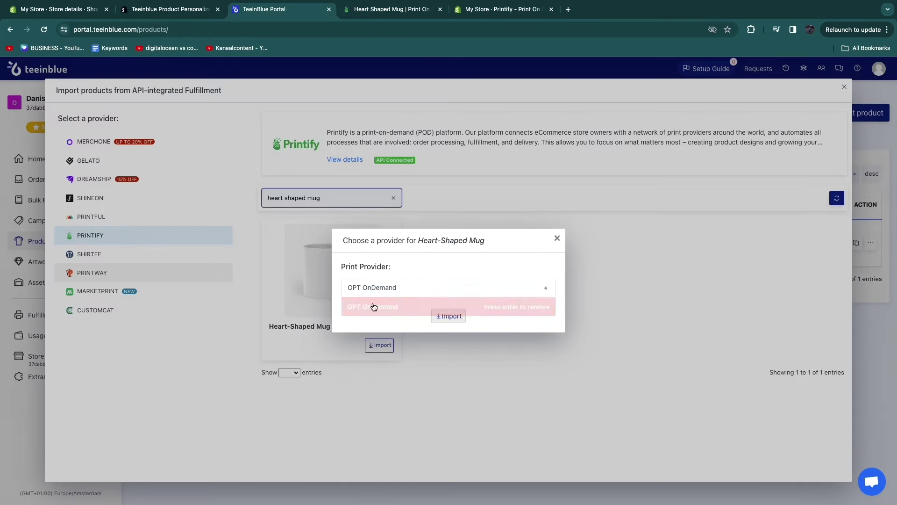
click(448, 317)
click(451, 313)
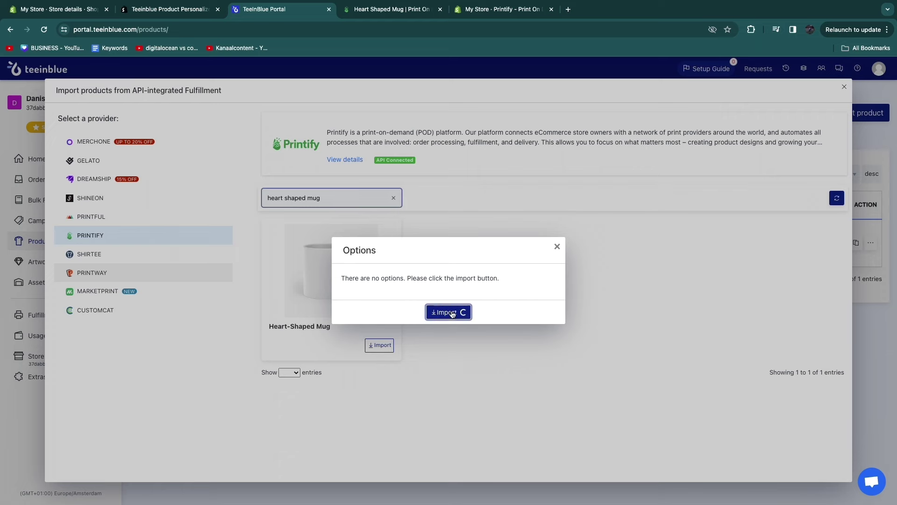
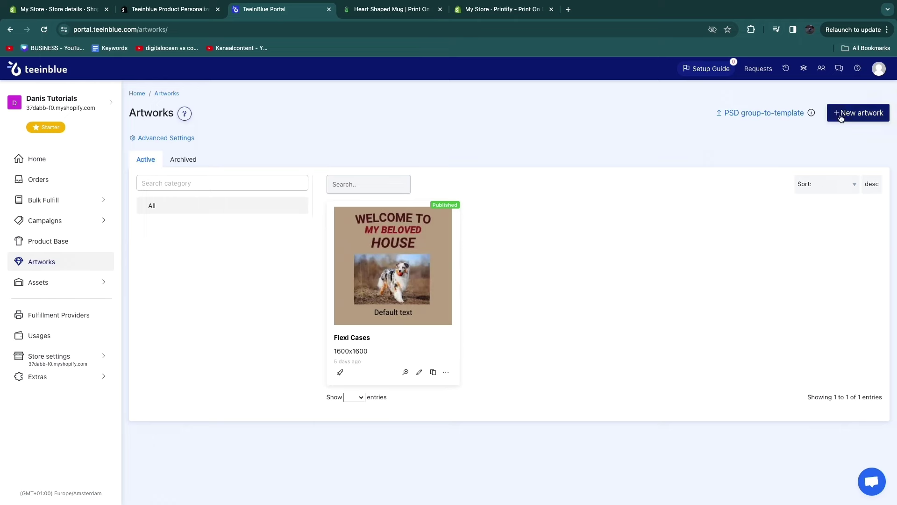
Create a new artwork named "mug" without assigning a category.
click(841, 117)
click(424, 186)
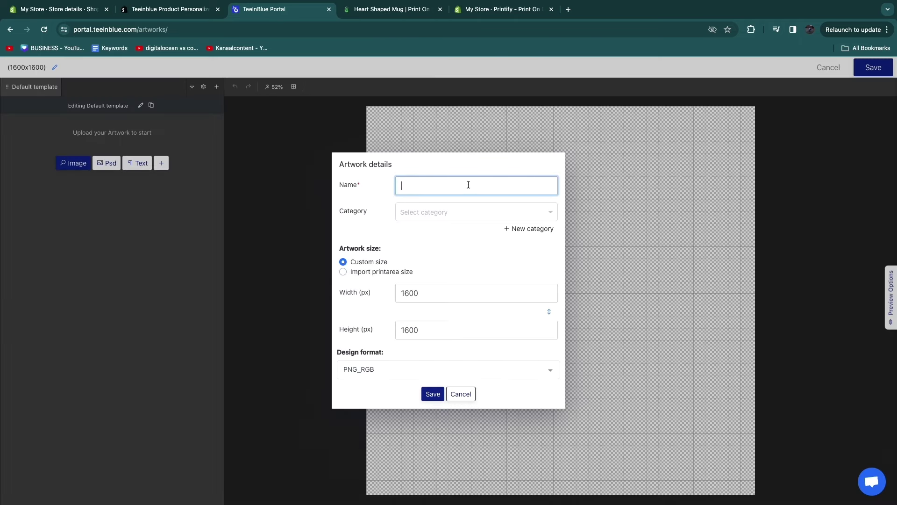
text(mug)
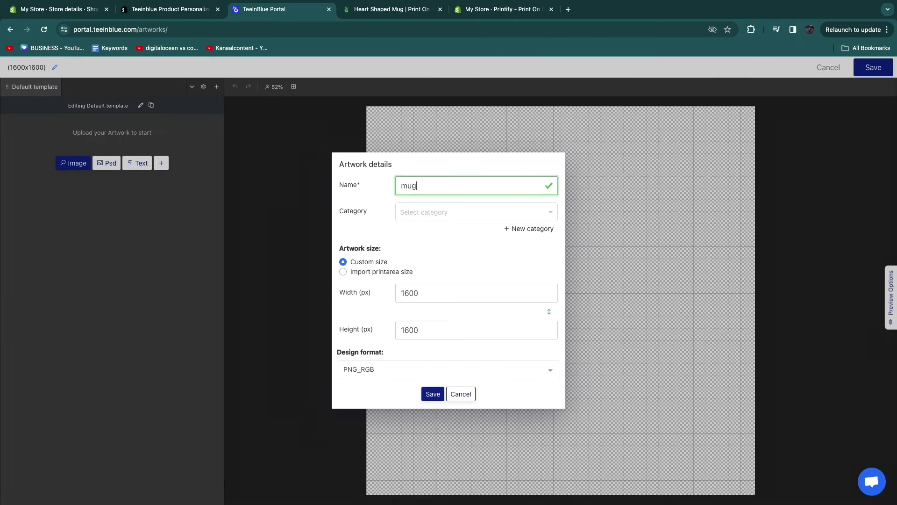
click(418, 215)
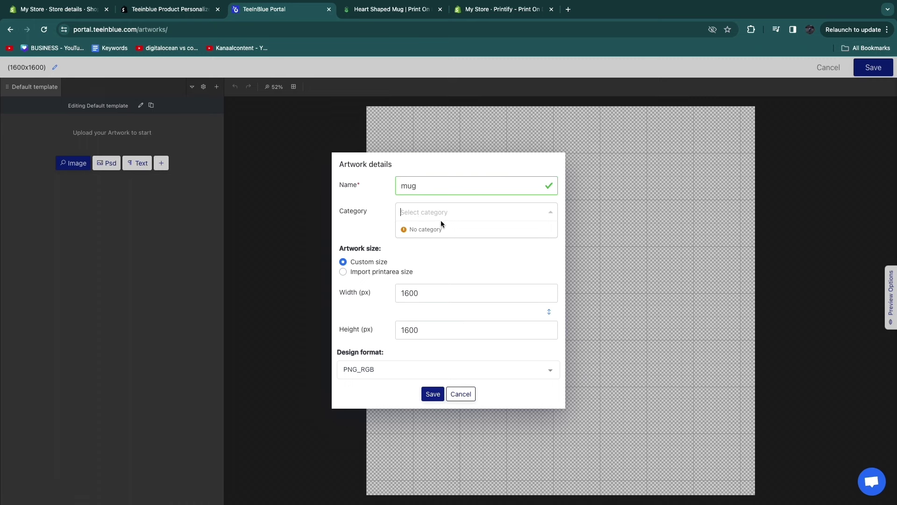
click(477, 268)
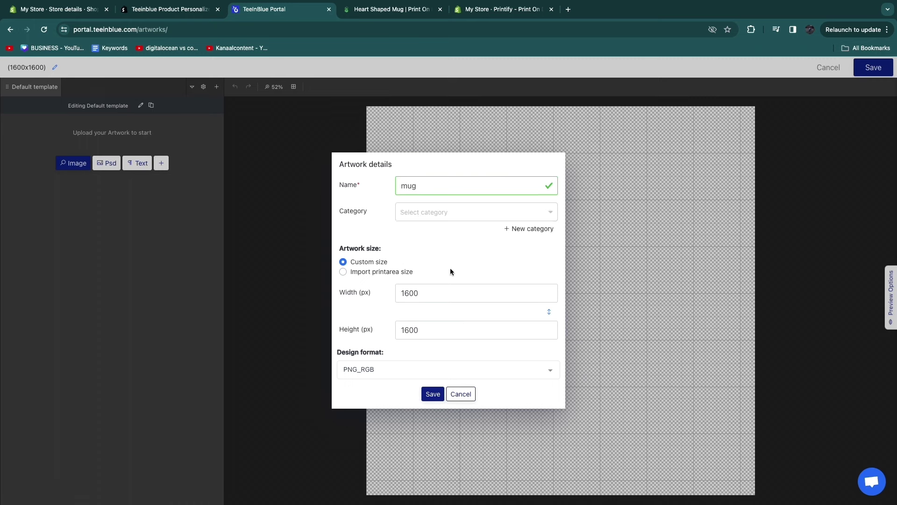
Set the artwork size to import from the Heart-Shaped Mug's print area, keep the PNG_RGB design format and save the details.
click(376, 273)
click(434, 322)
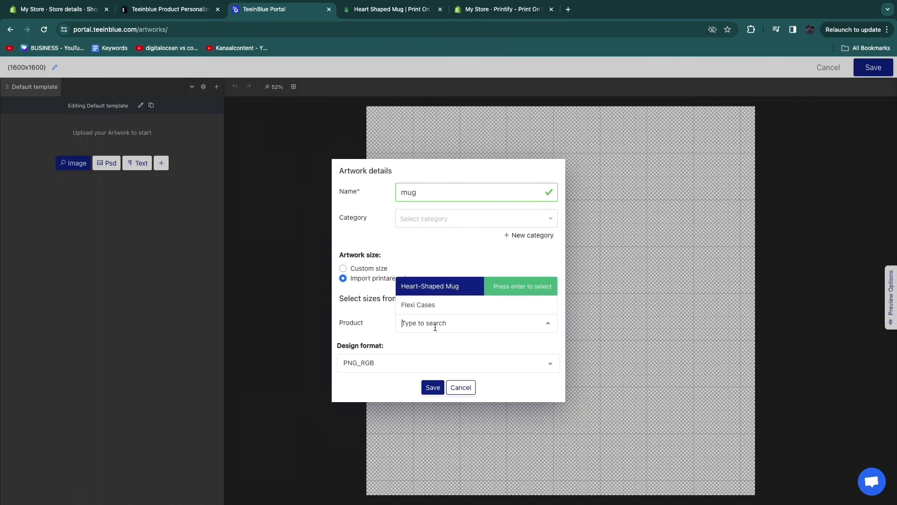
click(467, 287)
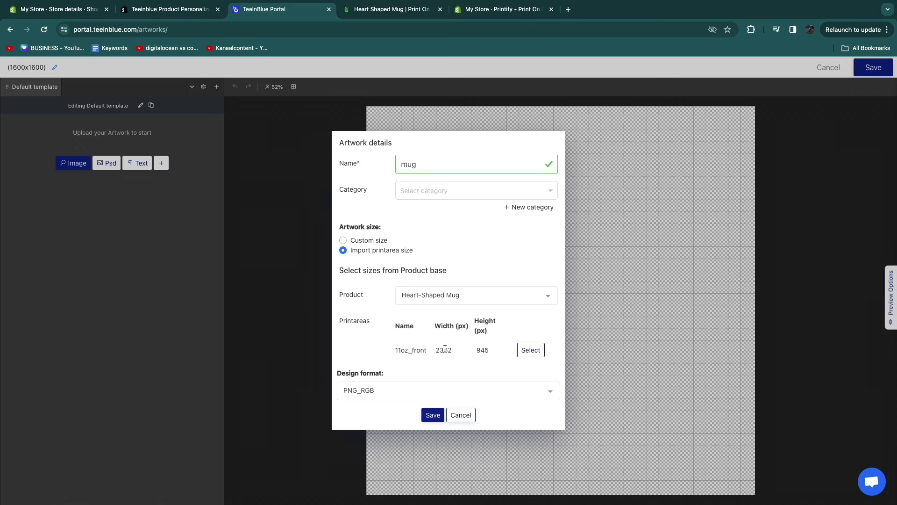
click(349, 393)
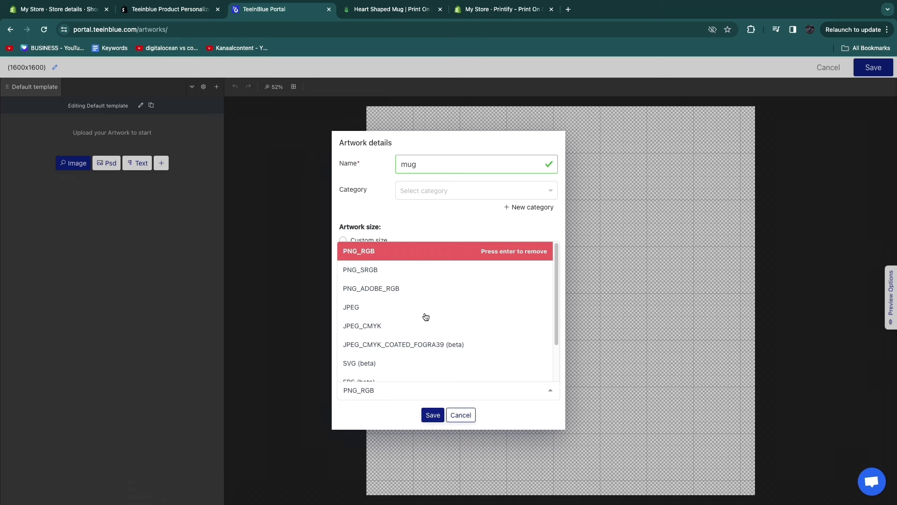
click(441, 255)
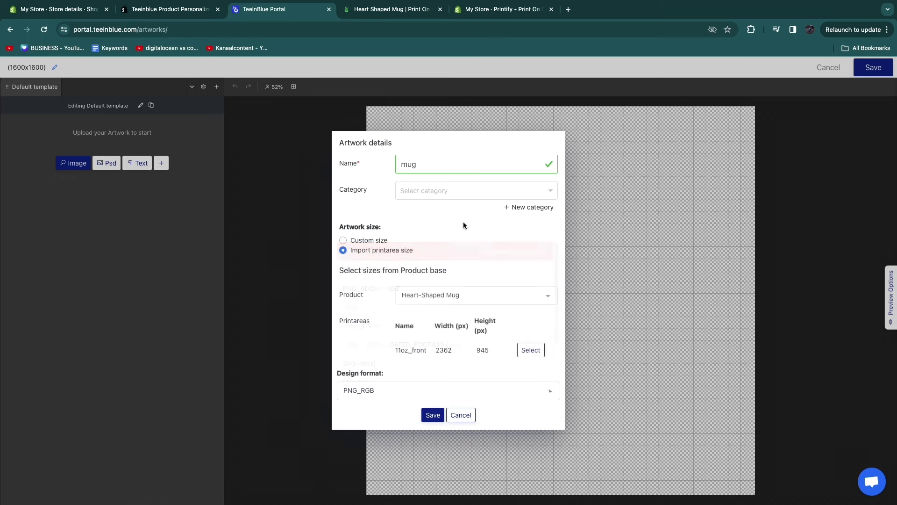
click(432, 415)
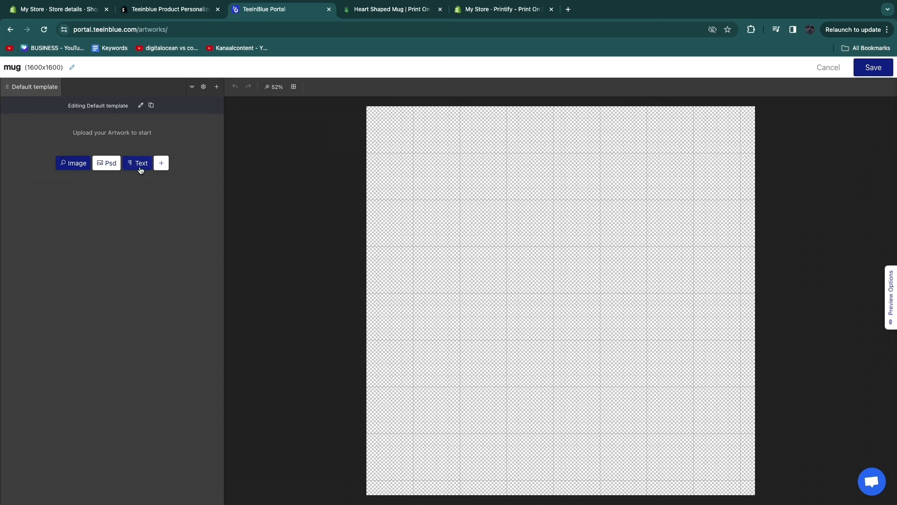
Add the BCA68C_600x image to the artwork and enlarge it to cover the whole canvas.
click(160, 164)
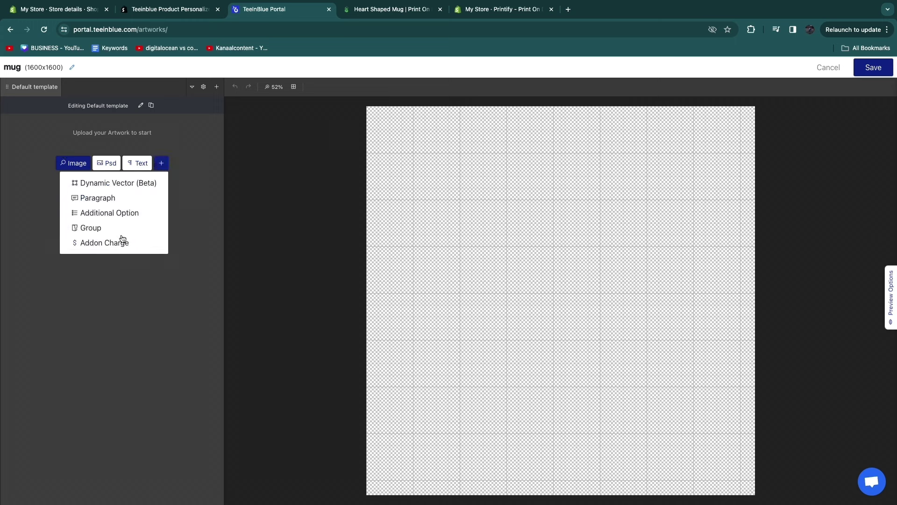
click(110, 295)
click(79, 167)
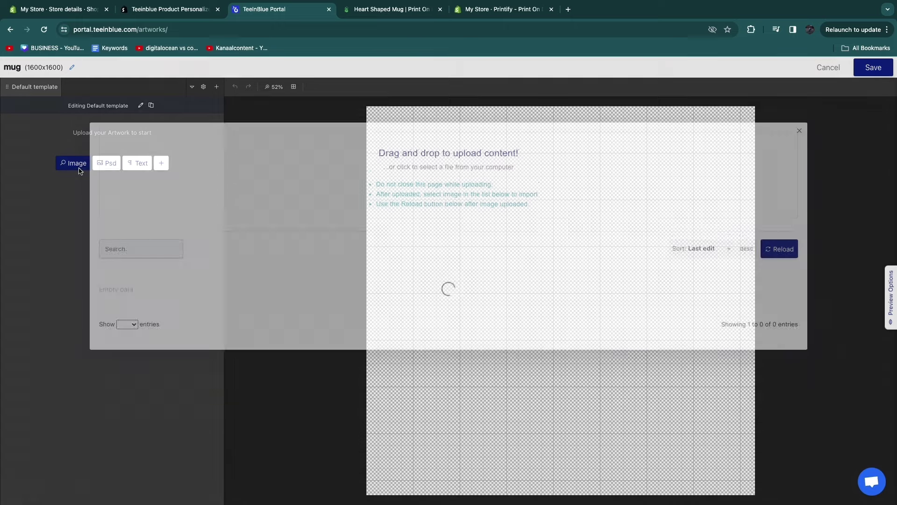
click(155, 305)
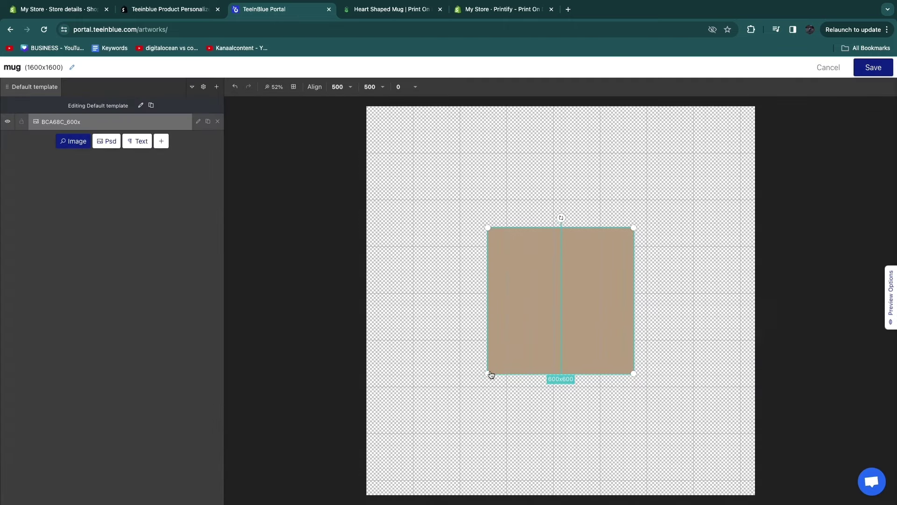
drag(491, 374, 424, 399)
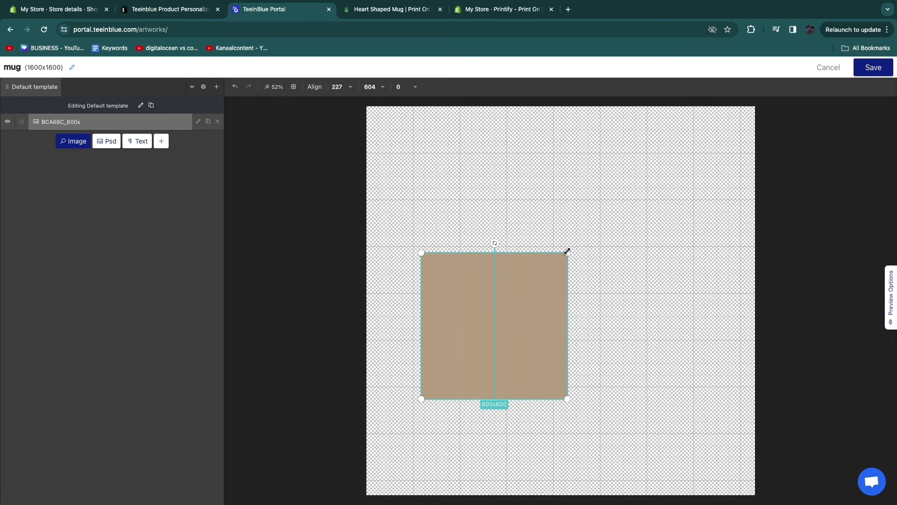
drag(567, 251, 762, 60)
drag(422, 401, 322, 503)
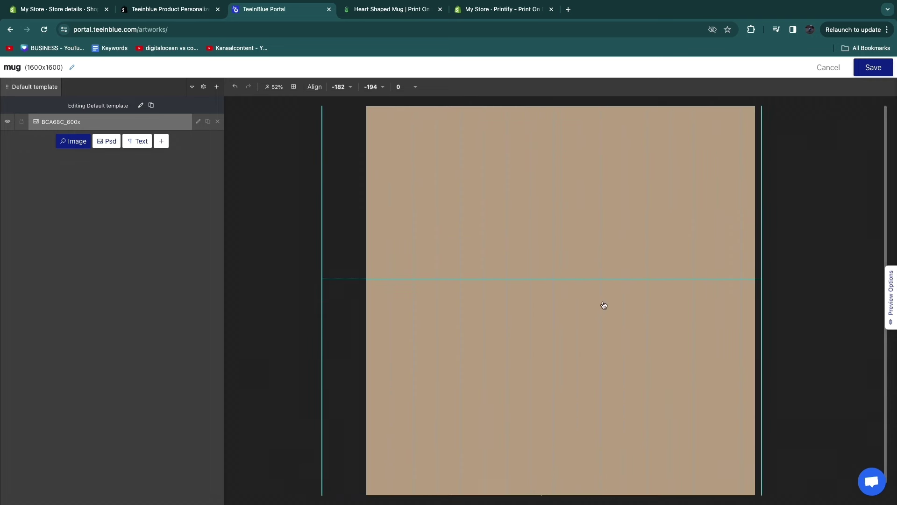
drag(603, 306, 603, 306)
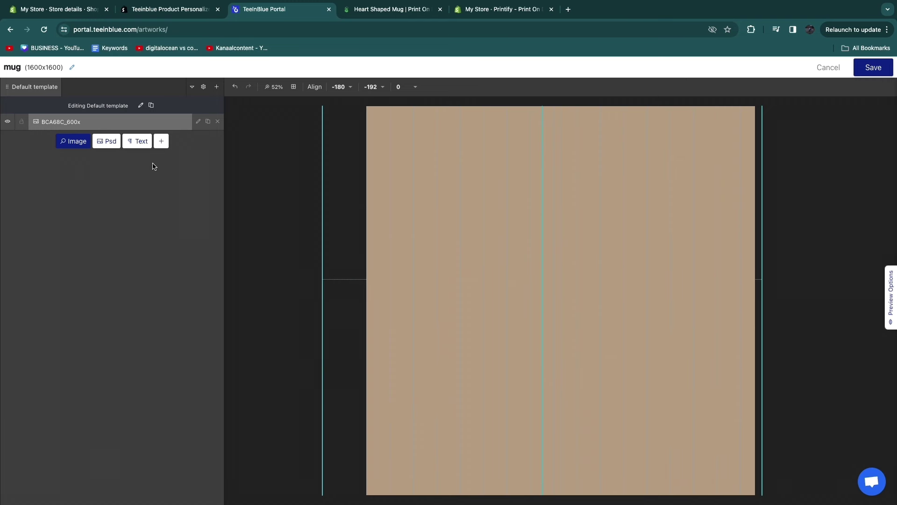
Add a default text layer and move it to the lower middle of the artwork.
click(139, 142)
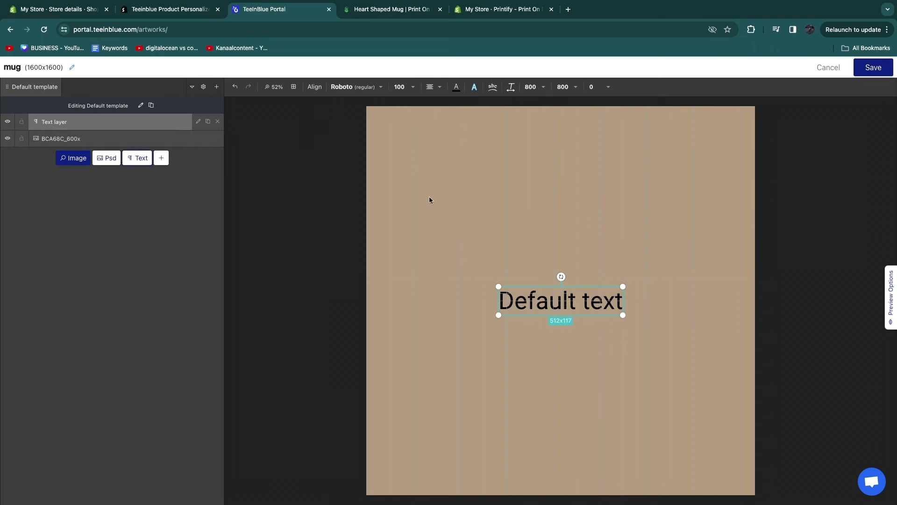
drag(549, 317, 567, 225)
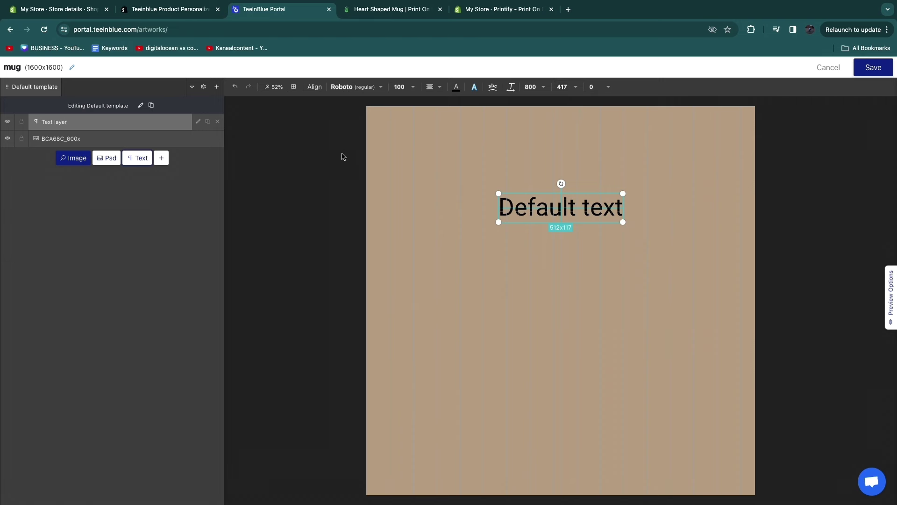
drag(567, 212, 549, 392)
Replace the full-canvas background image with a fresh 600x600 BCA68C_600x image placed above the text.
click(428, 252)
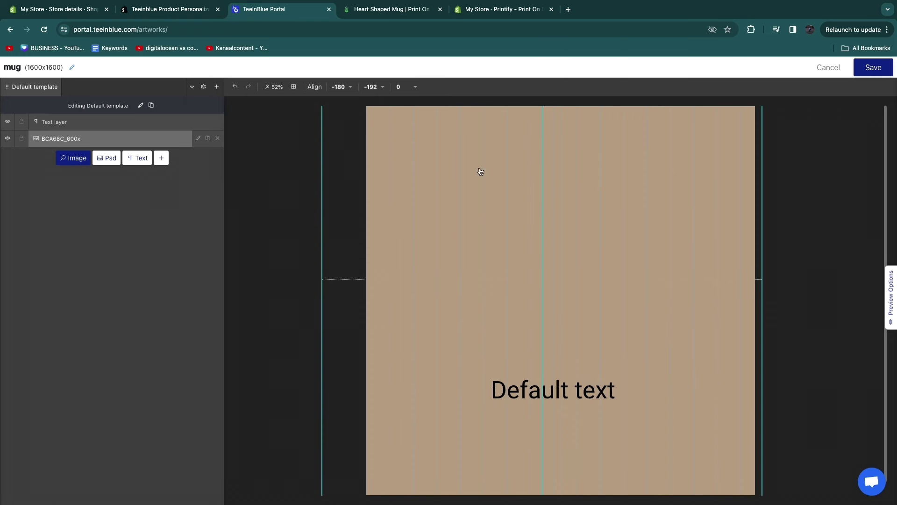
click(217, 138)
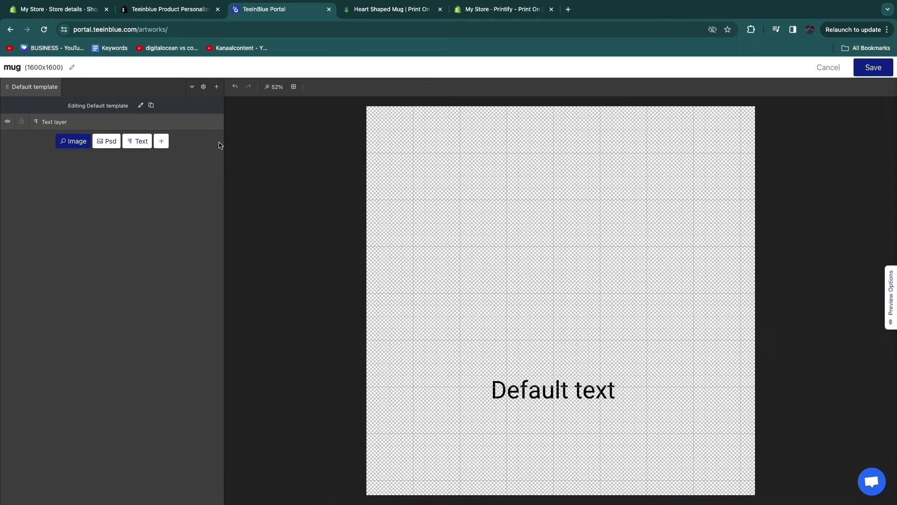
click(71, 142)
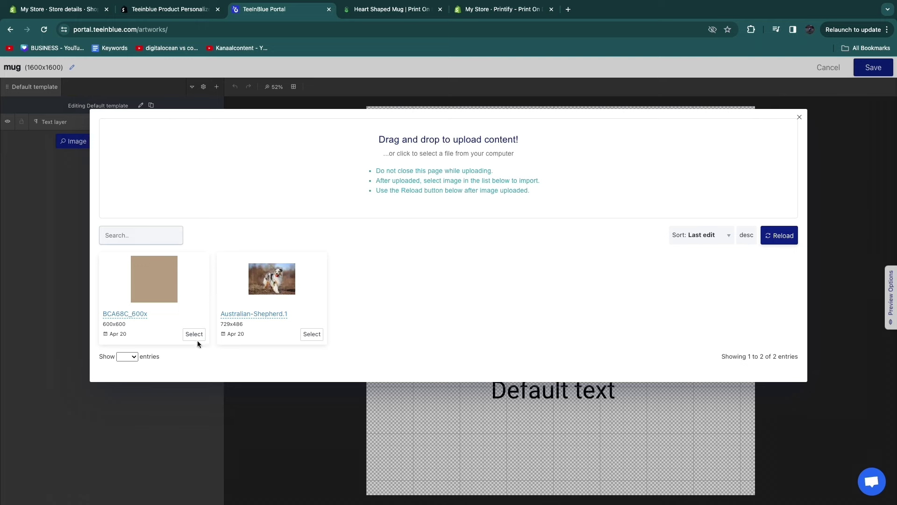
click(195, 334)
drag(561, 334, 537, 261)
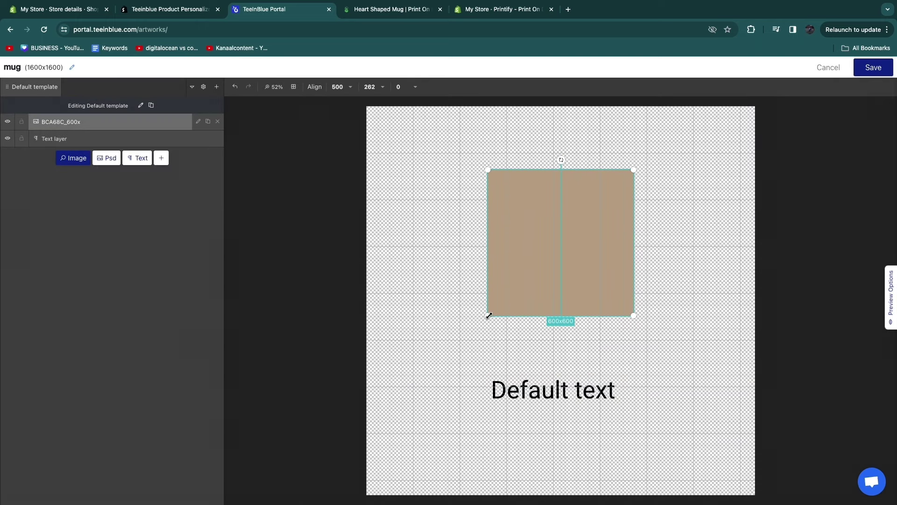
Enlarge the BCA68C_600x image to about 875x875 and position it above the text at about X 363, Y 173.
drag(489, 316, 443, 360)
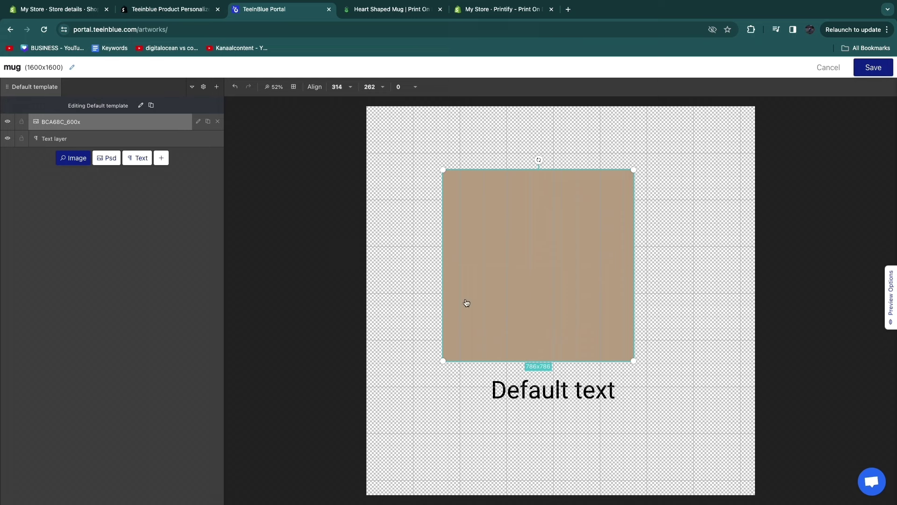
drag(545, 301, 567, 313)
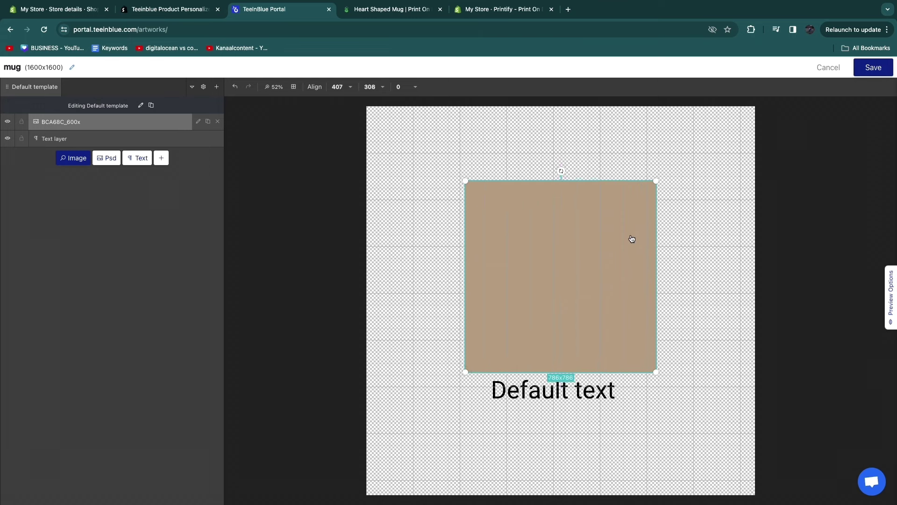
drag(538, 290, 542, 269)
drag(463, 352, 443, 375)
drag(519, 315, 518, 275)
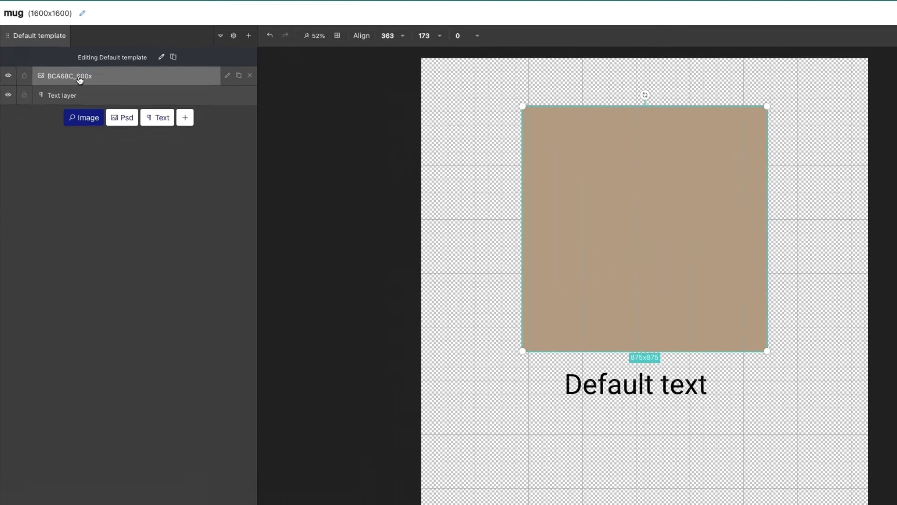
Set the BCA68C_600x layer's personalization to Upload photo with the option title "picture of you and your mom".
click(226, 80)
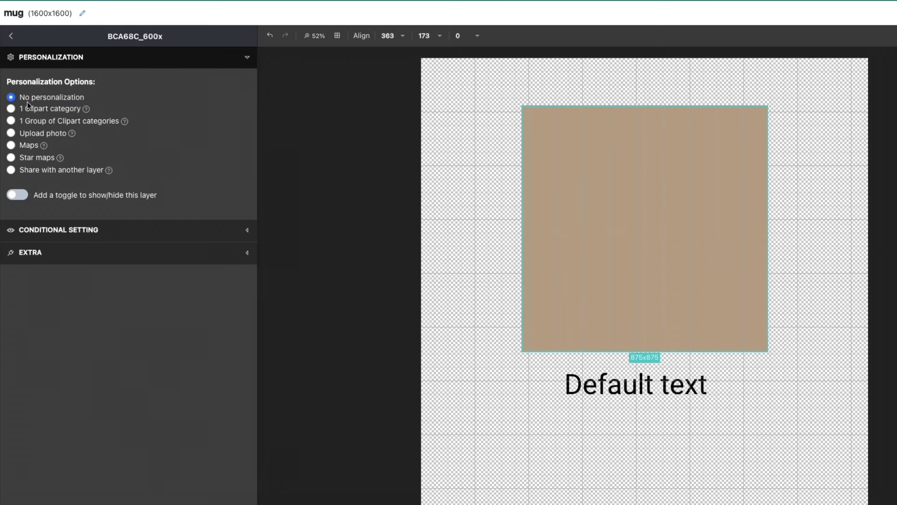
mouse_move(85, 112)
click(11, 134)
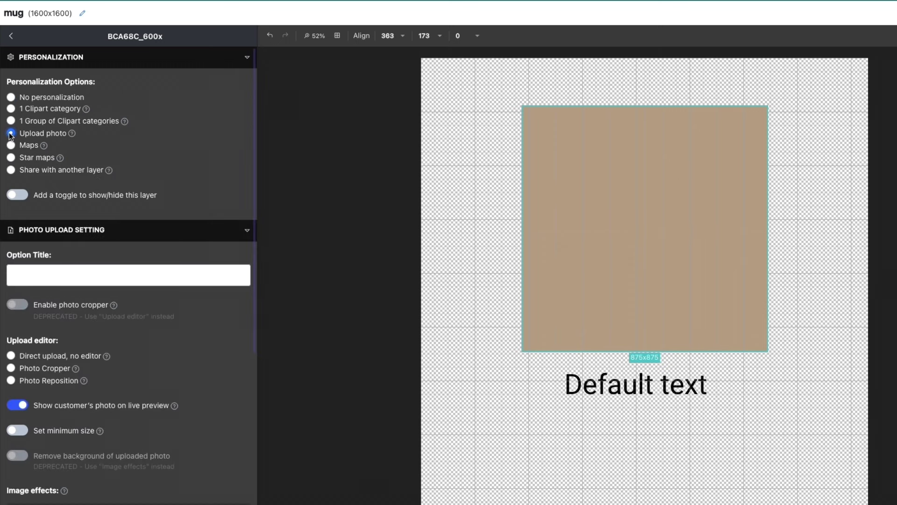
click(55, 271)
click(69, 276)
text(picture of you and your mom)
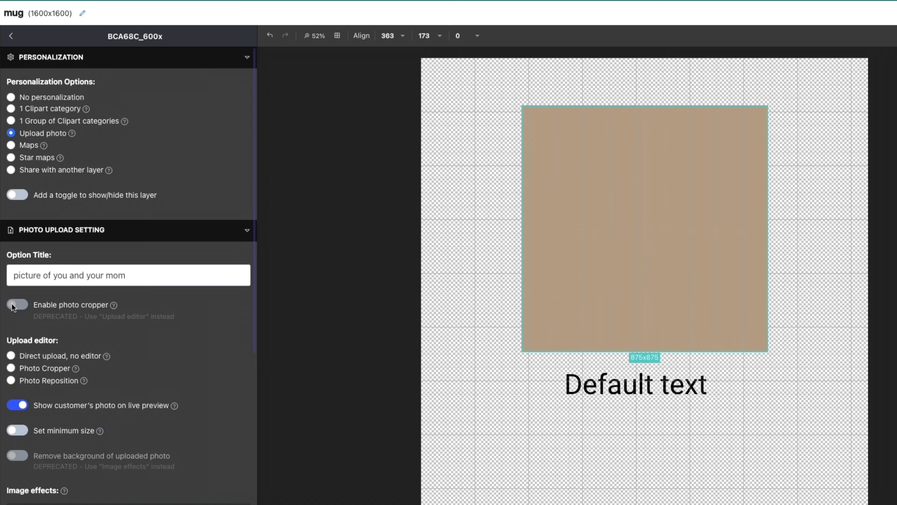
scroll(24, 336, down, 1)
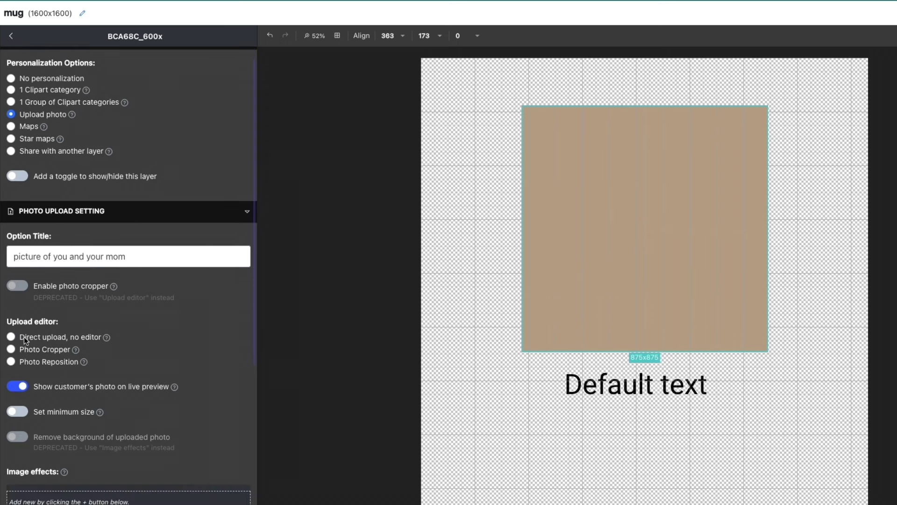
scroll(92, 317, down, 1)
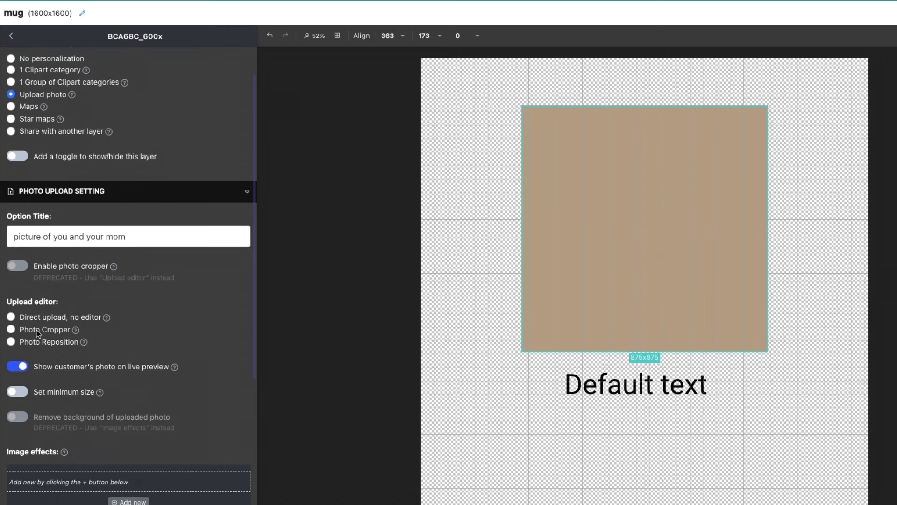
Set the upload editor of the BCA68C_600x photo layer to Photo Reposition.
click(10, 341)
scroll(14, 327, down, 5)
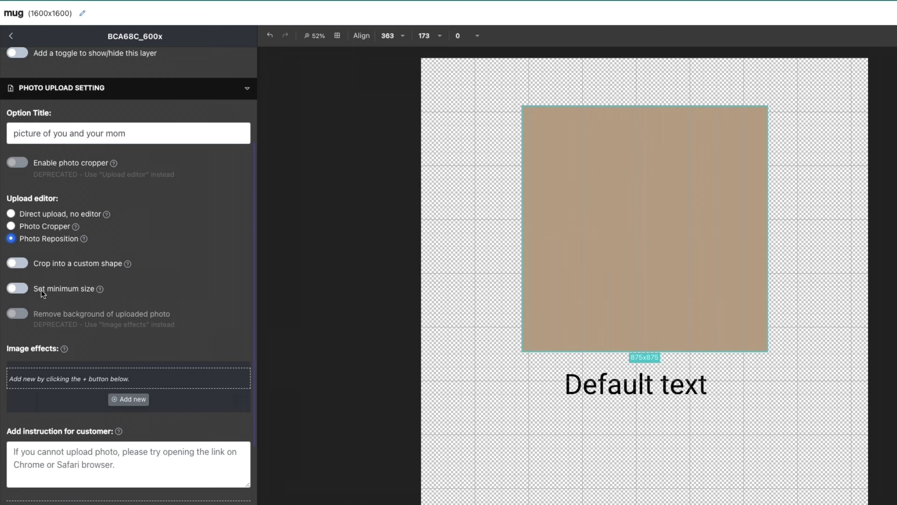
scroll(84, 289, down, 3)
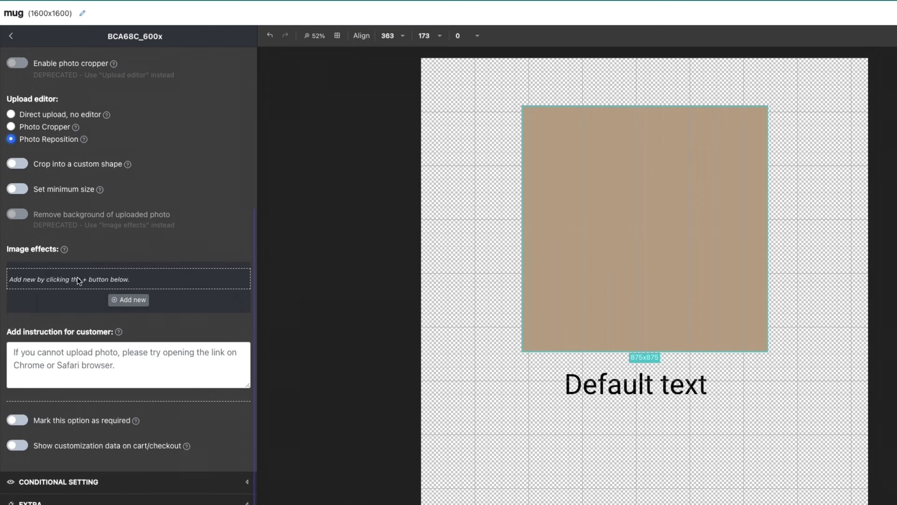
click(128, 300)
click(66, 285)
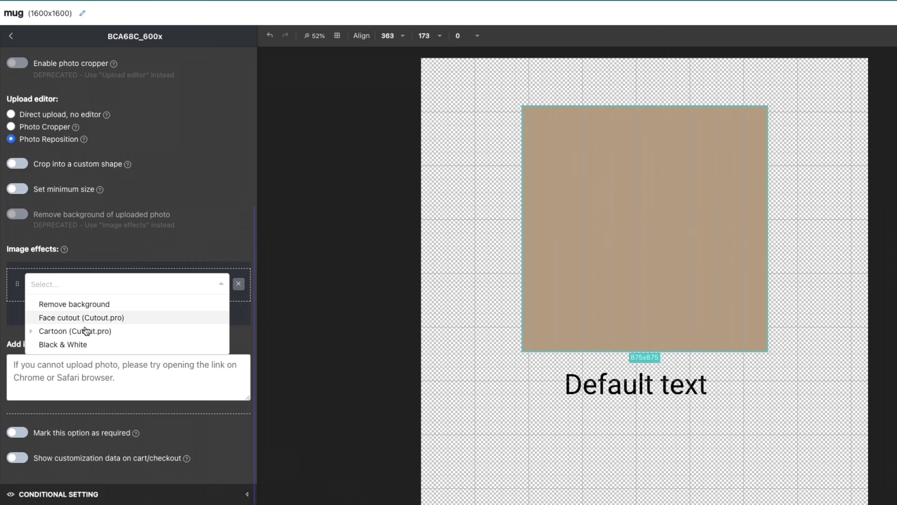
click(77, 267)
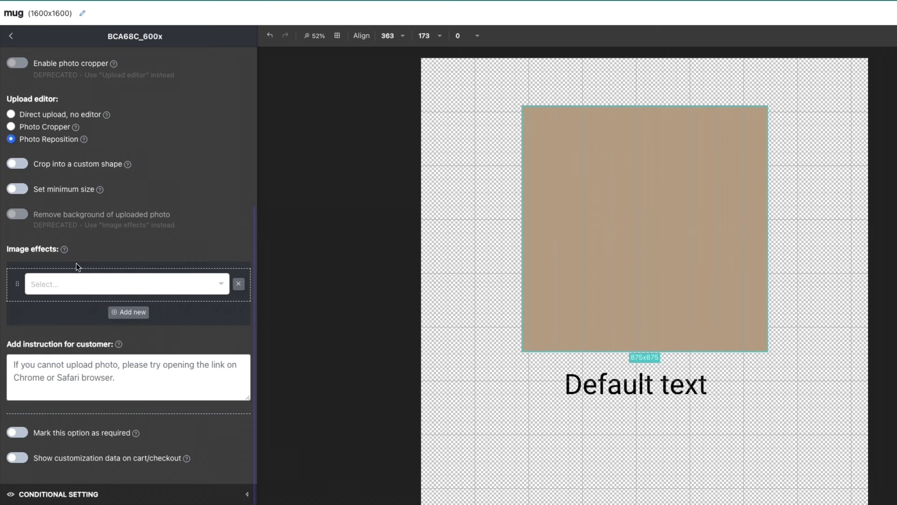
click(239, 283)
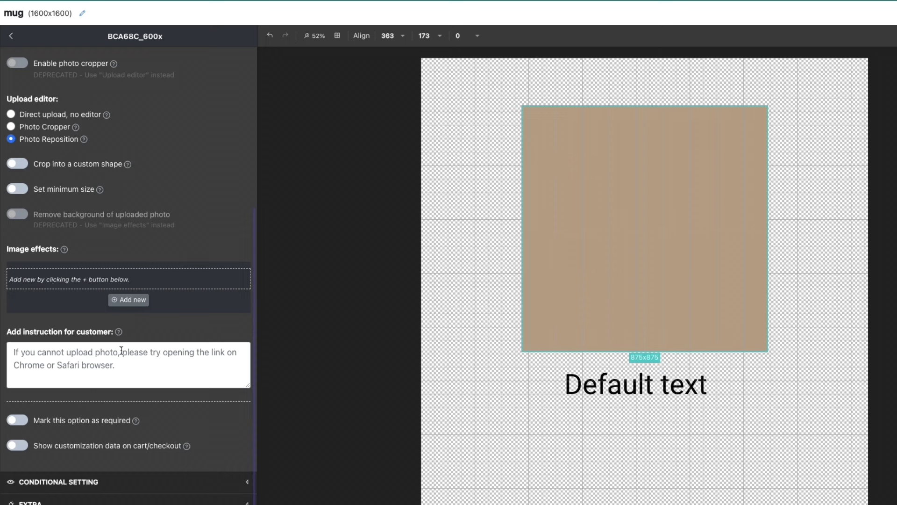
drag(6, 332, 112, 332)
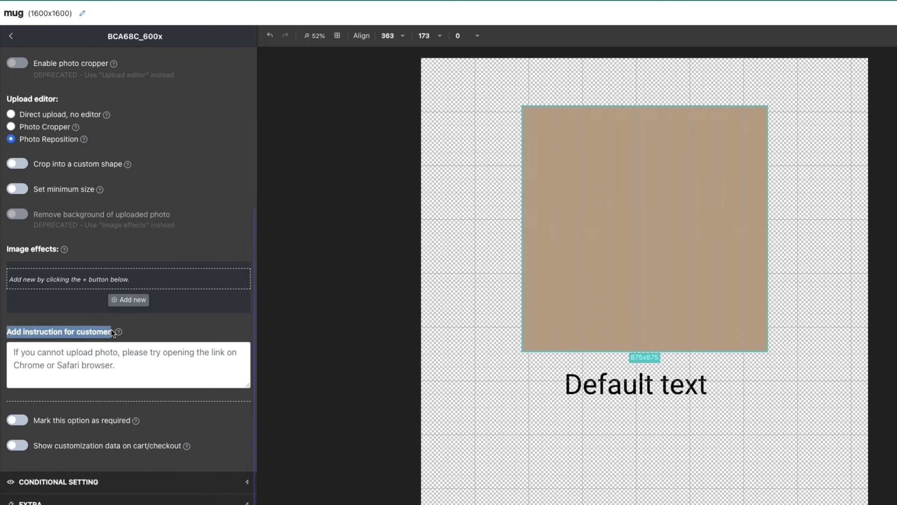
click(163, 323)
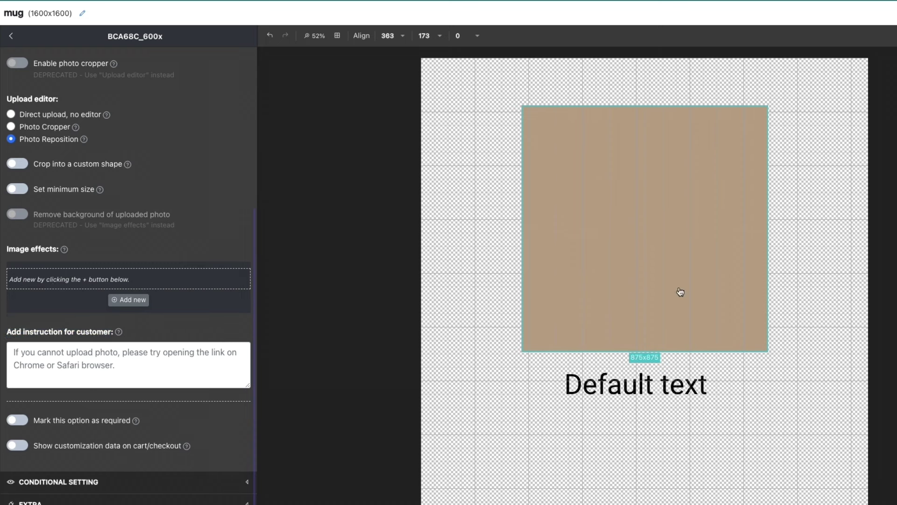
Set the text layer's default text to "Best Mom Ever" with no personalization.
click(598, 381)
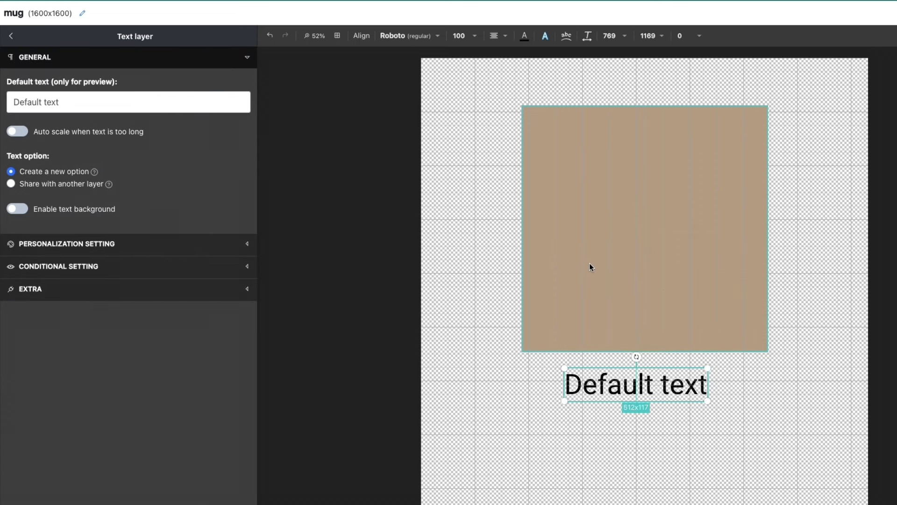
click(618, 287)
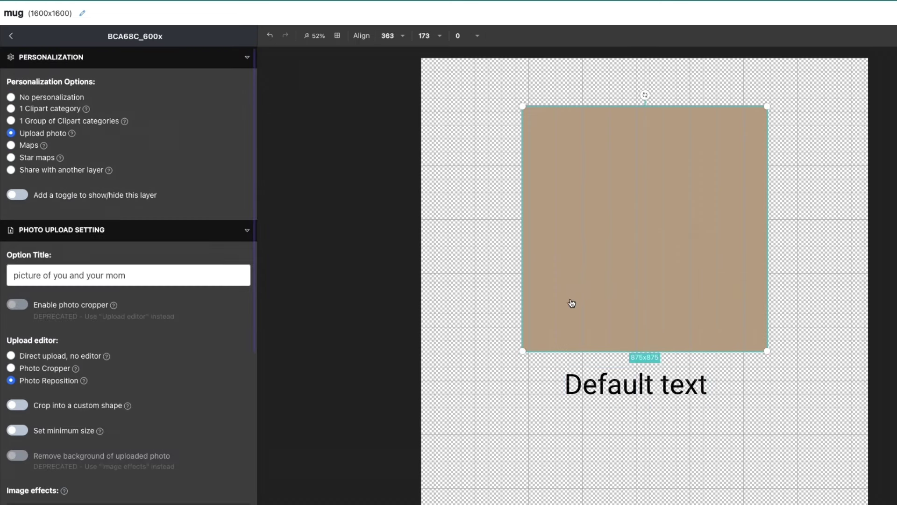
click(596, 399)
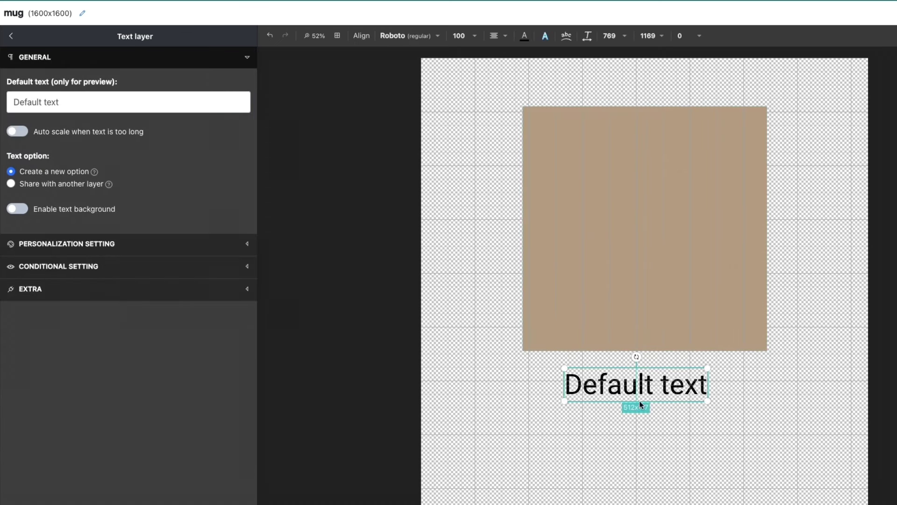
click(110, 245)
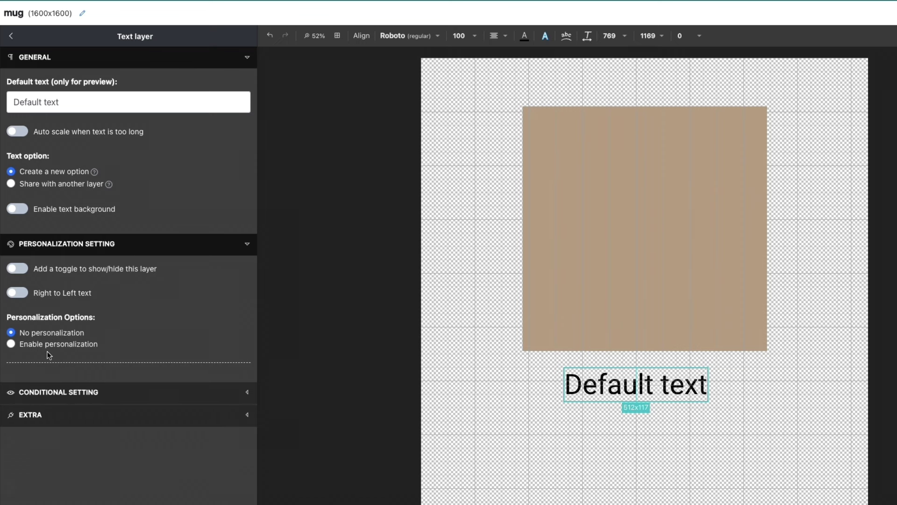
click(29, 343)
scroll(114, 371, down, 2)
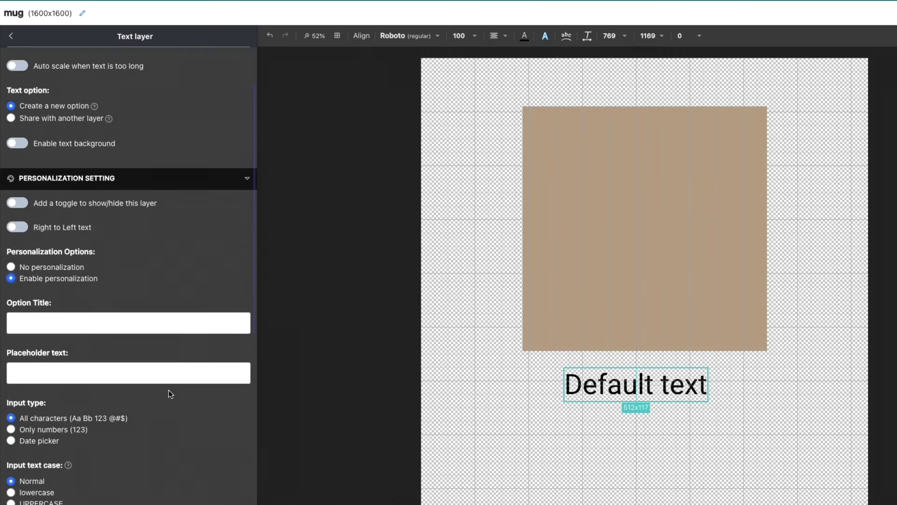
scroll(171, 394, down, 3)
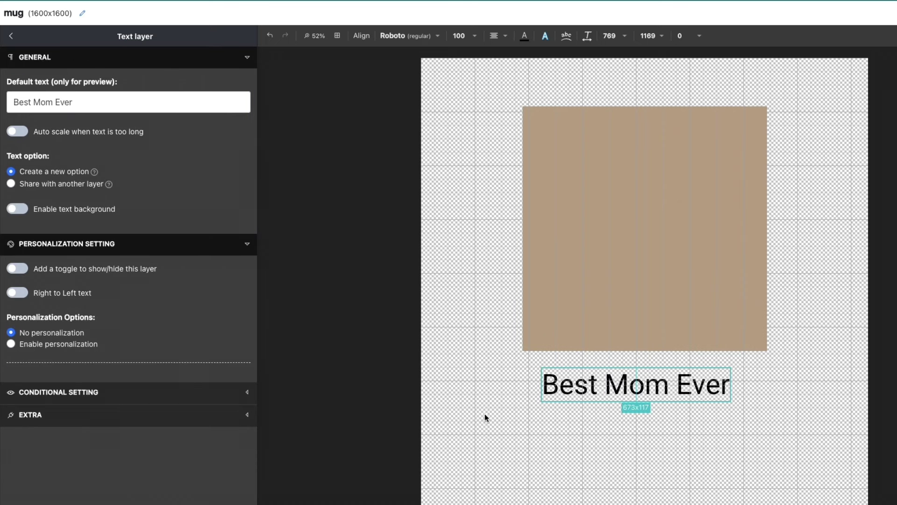
Change the colour of the "Best Mom Ever" text to red, #FF0000.
click(612, 388)
click(406, 36)
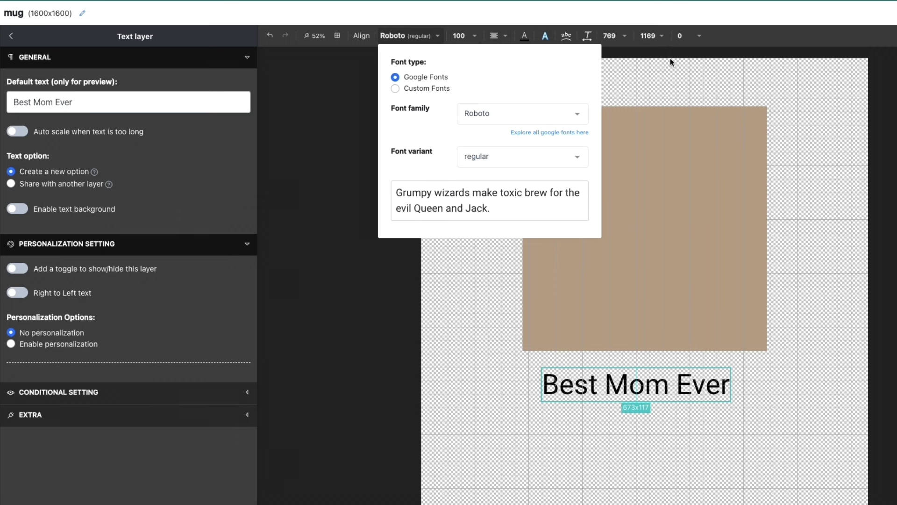
click(525, 36)
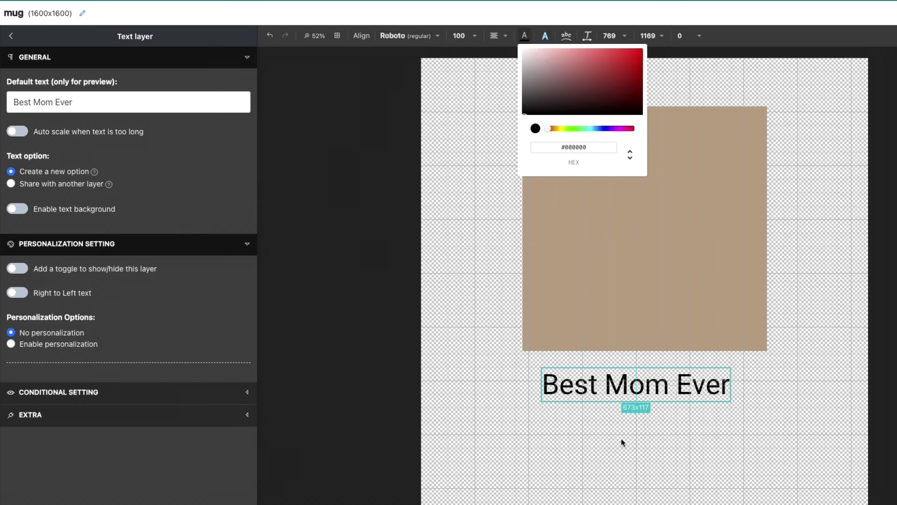
drag(565, 107, 691, 45)
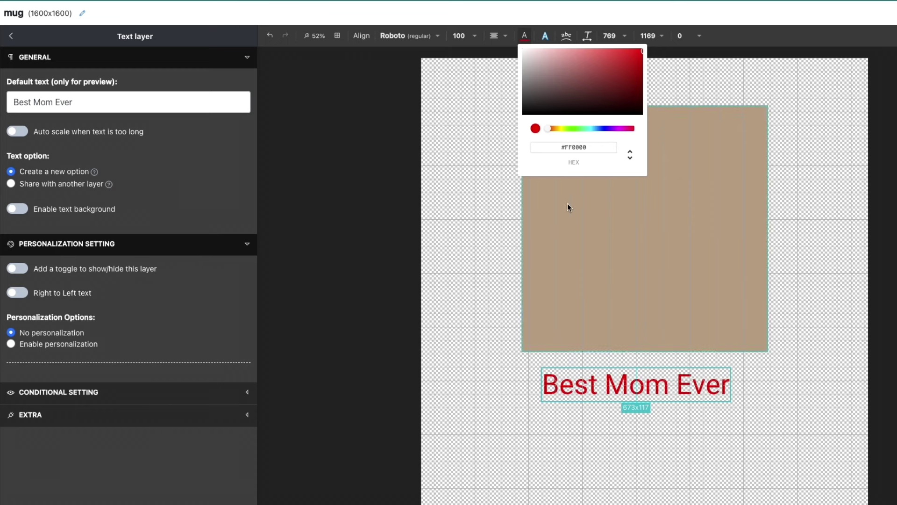
Set the text to Roboto 900italic at size 140 and centre it under the image at about X 800, Y 1212.
click(422, 34)
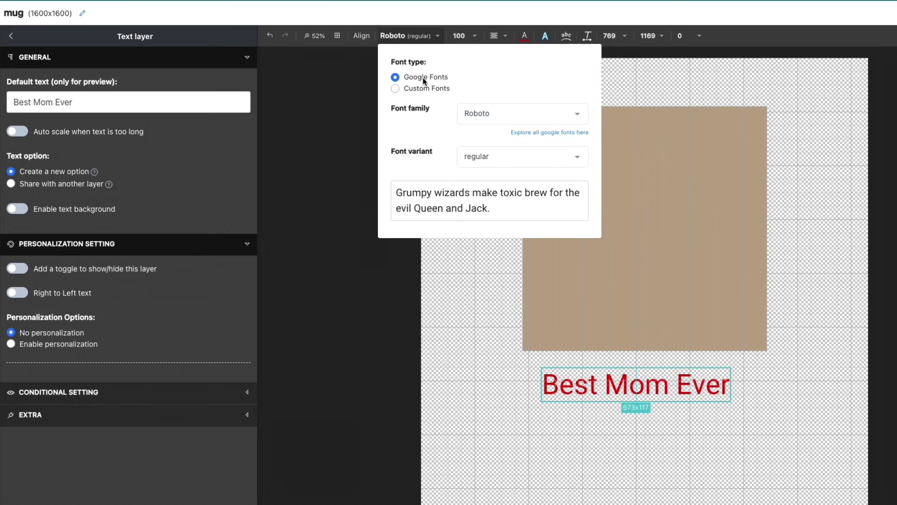
click(483, 114)
click(483, 187)
click(468, 156)
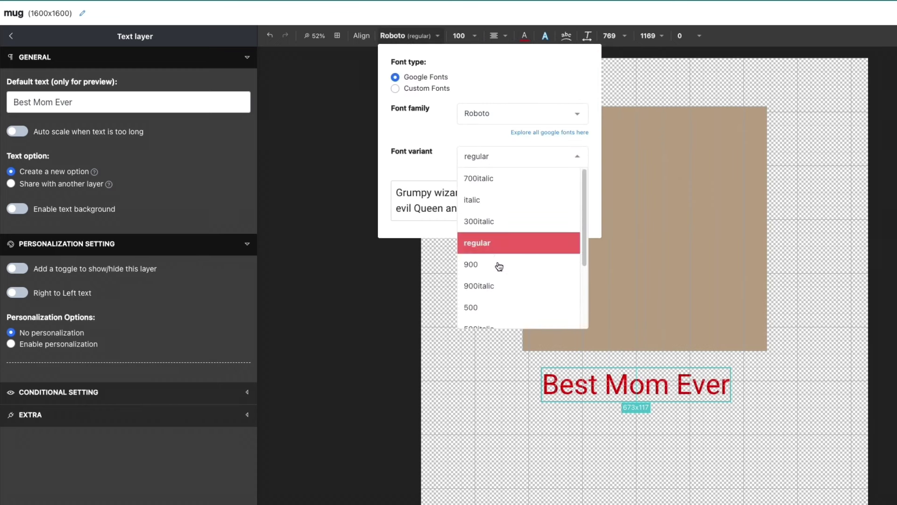
scroll(493, 276, down, 2)
click(487, 299)
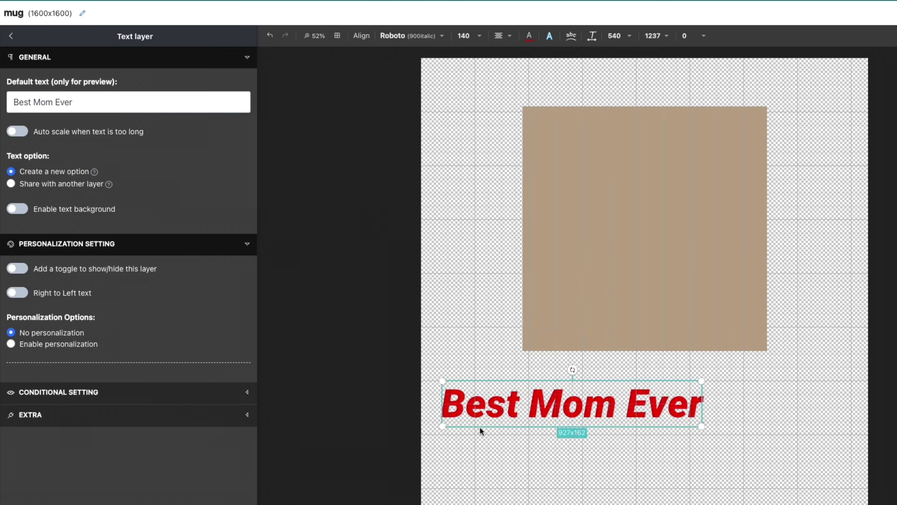
drag(607, 408, 604, 408)
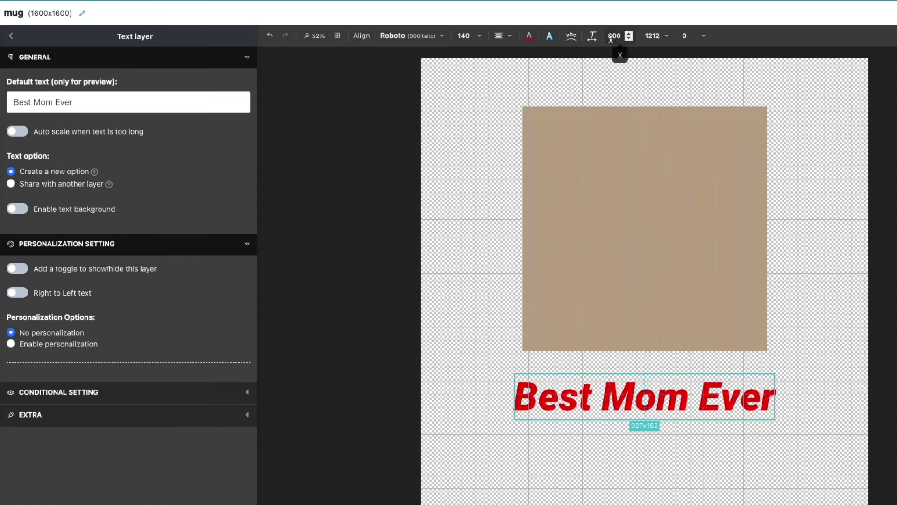
Bend the "Best Mom Ever" text along an upward-opening curve and save the mug artwork.
click(571, 35)
click(455, 84)
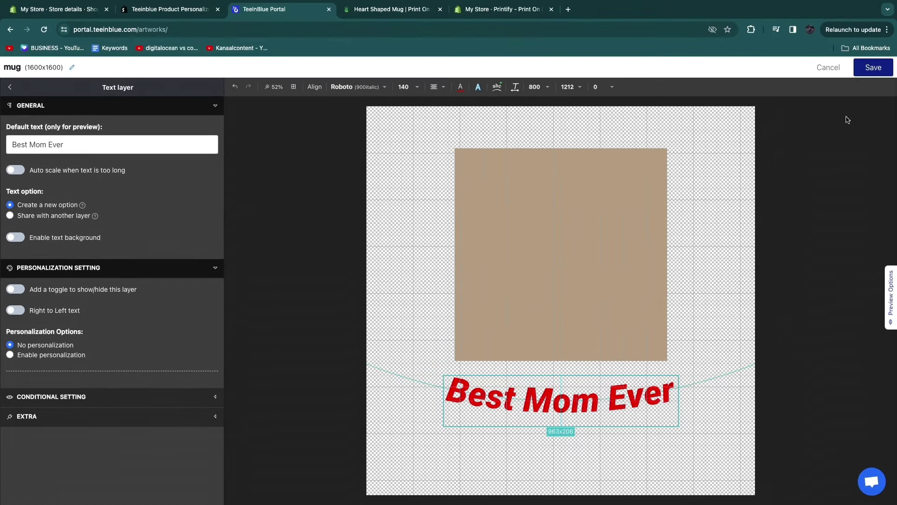
click(877, 69)
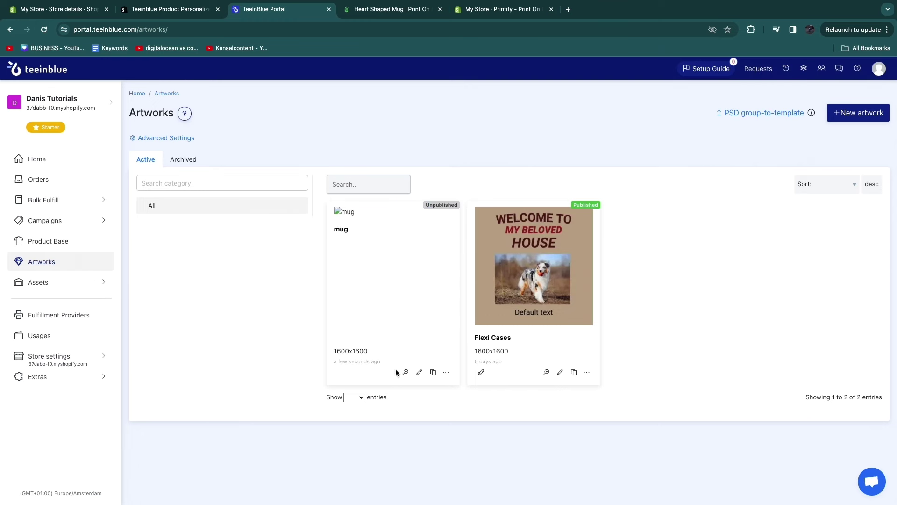
click(64, 244)
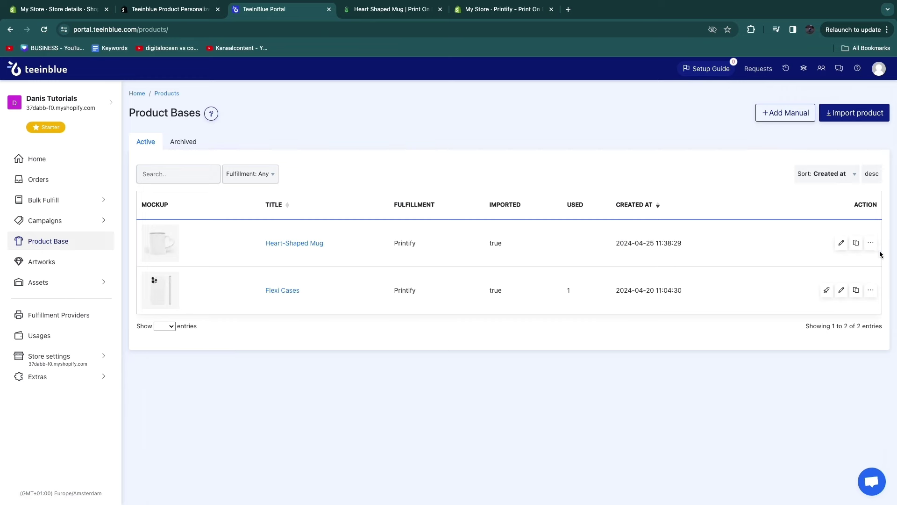
click(841, 243)
click(46, 240)
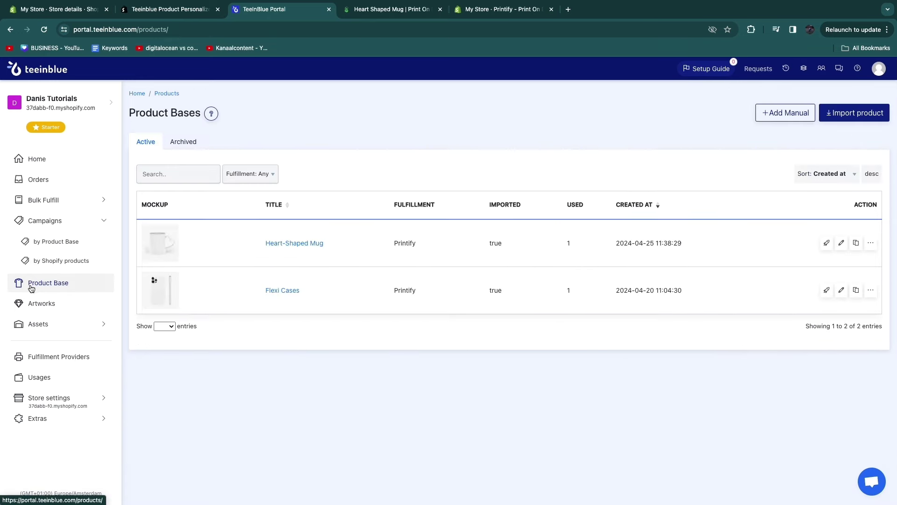
click(80, 222)
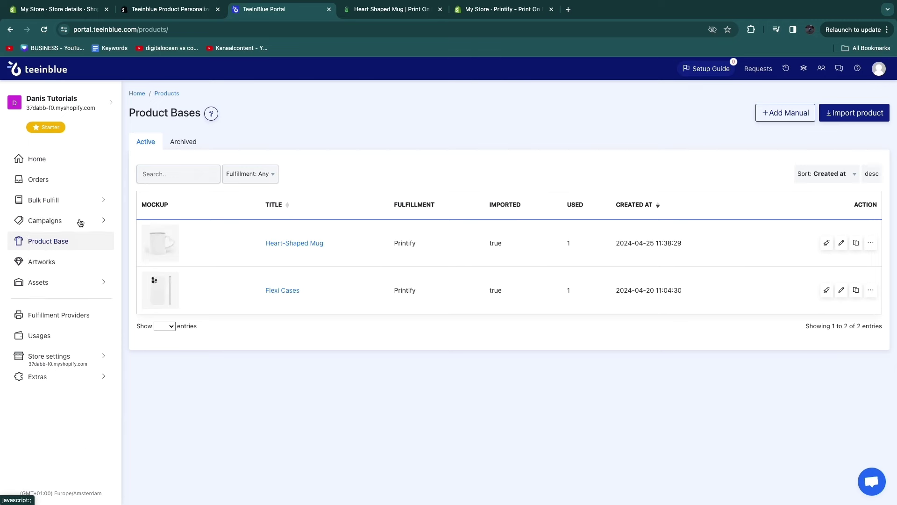
Create a new campaign by product base with the title "mugs".
click(82, 223)
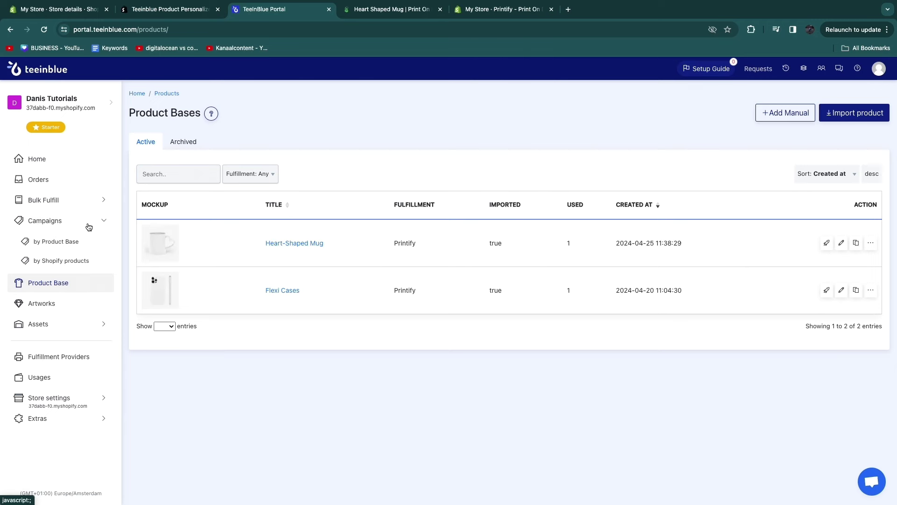
click(56, 242)
click(866, 114)
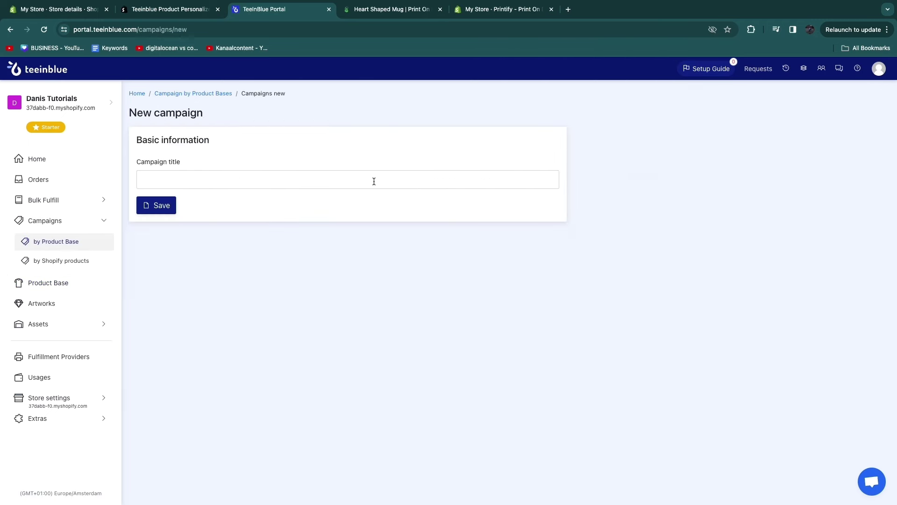
click(183, 181)
text(mug)
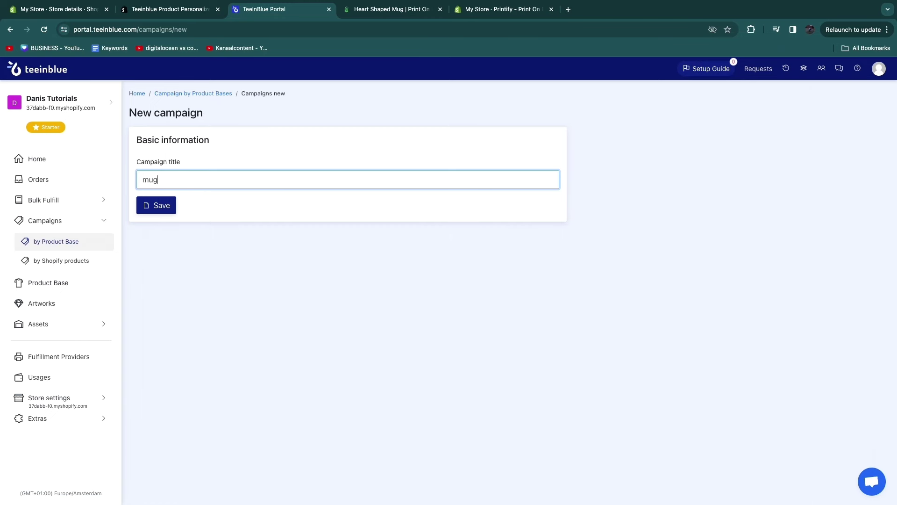
text(s)
key(Return)
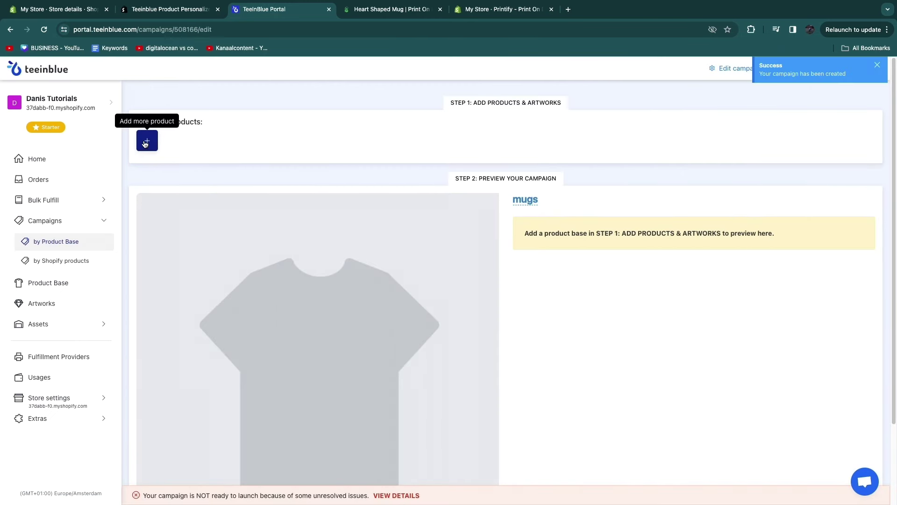
Add the Heart-Shaped Mug to the campaign and assign the mug artwork to its 11oz_front print area.
click(154, 145)
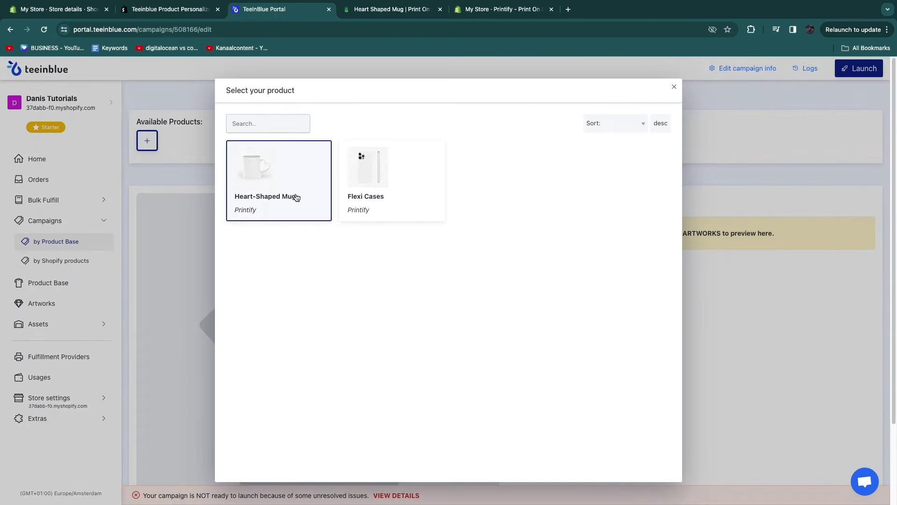
click(266, 168)
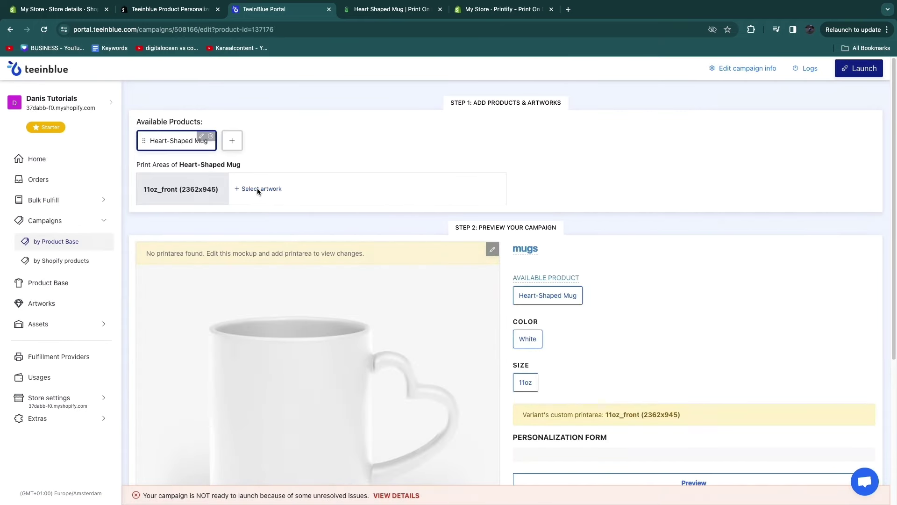
click(257, 188)
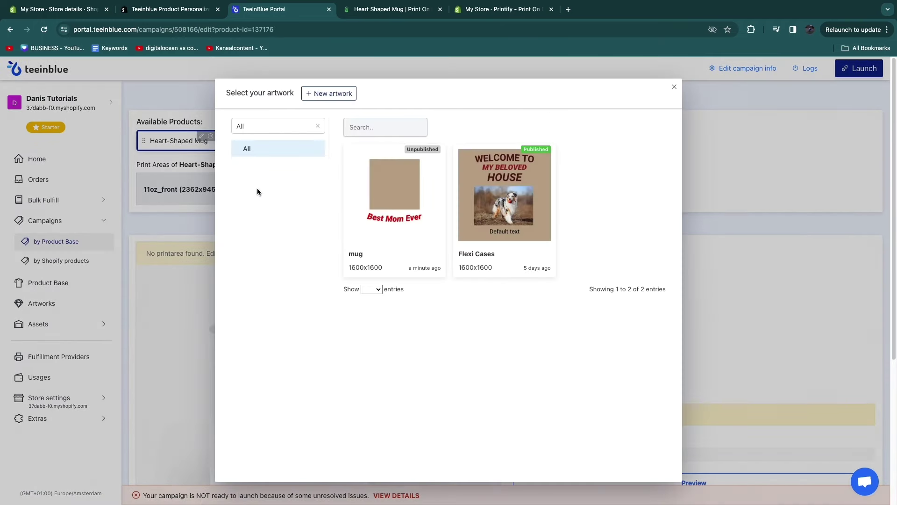
click(393, 208)
scroll(301, 215, down, 5)
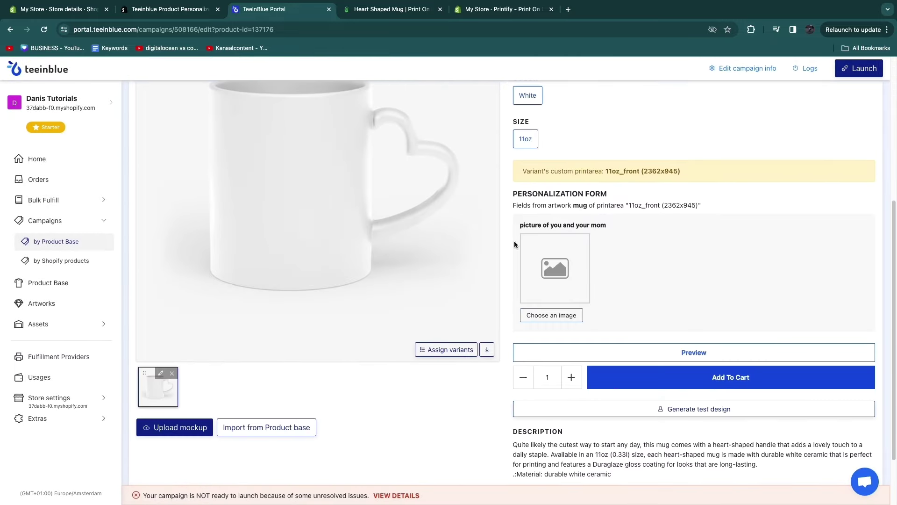
scroll(537, 241, up, 1)
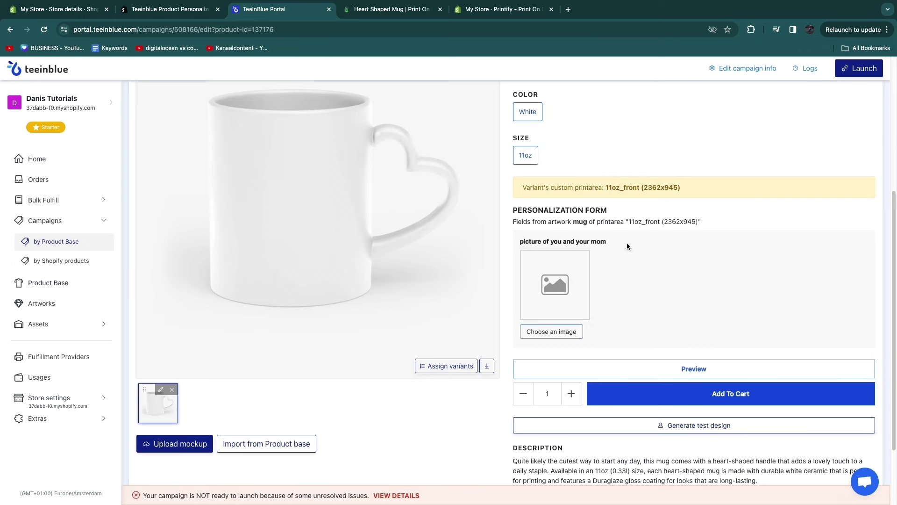
scroll(385, 238, up, 5)
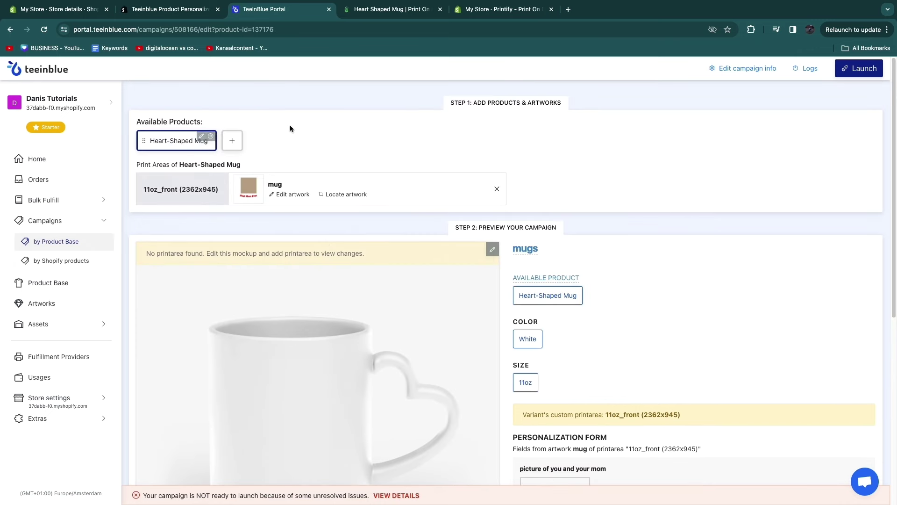
Open the mug mockup for editing and add the 11oz_front (2362x945) print area to it.
scroll(289, 131, down, 4)
scroll(349, 296, up, 1)
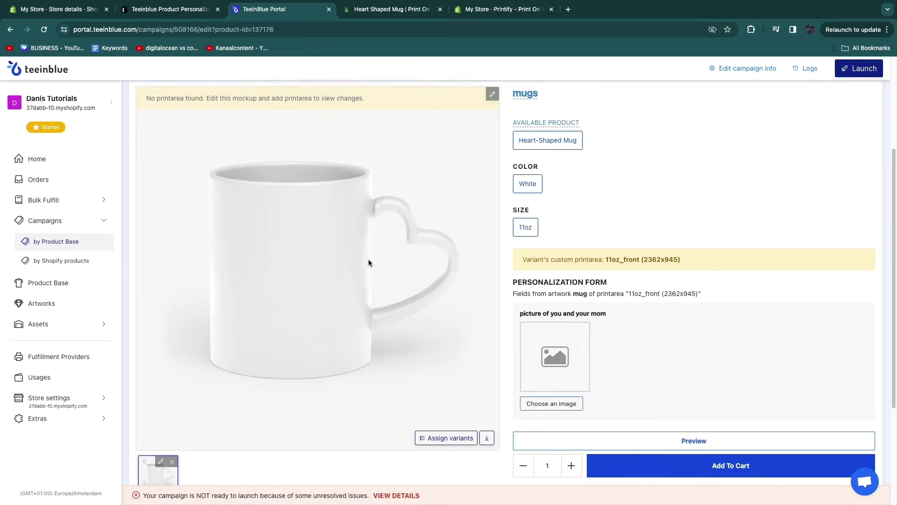
click(491, 100)
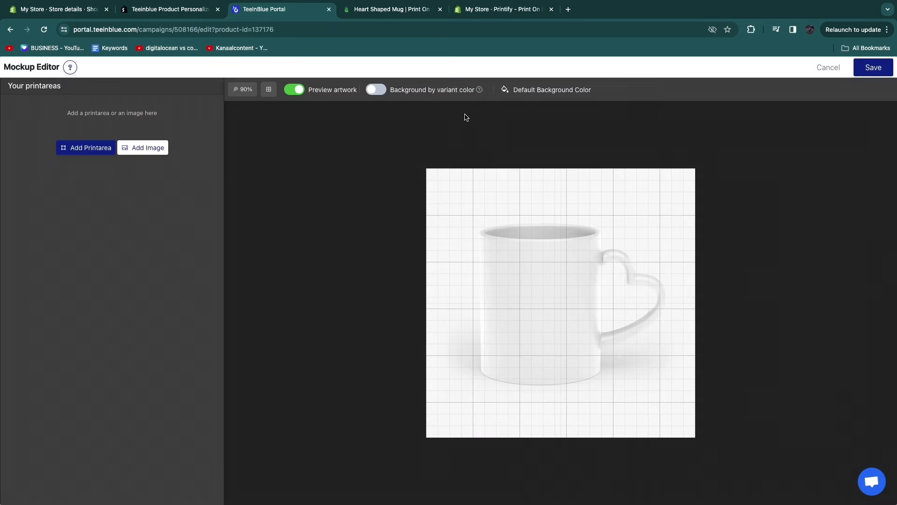
click(80, 150)
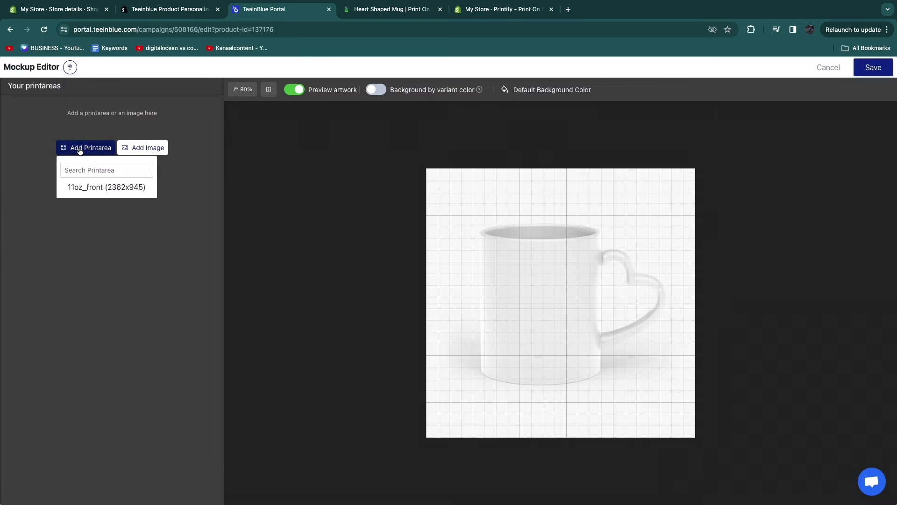
click(111, 191)
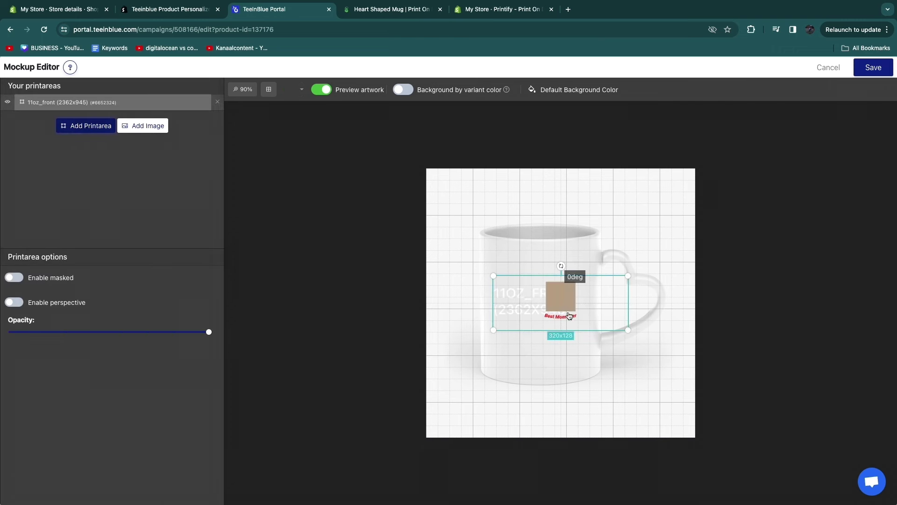
Enlarge the print area to about 565x226, centre it on the mug's body, and save the mockup.
drag(569, 316, 549, 314)
drag(472, 329, 369, 380)
drag(536, 346, 588, 338)
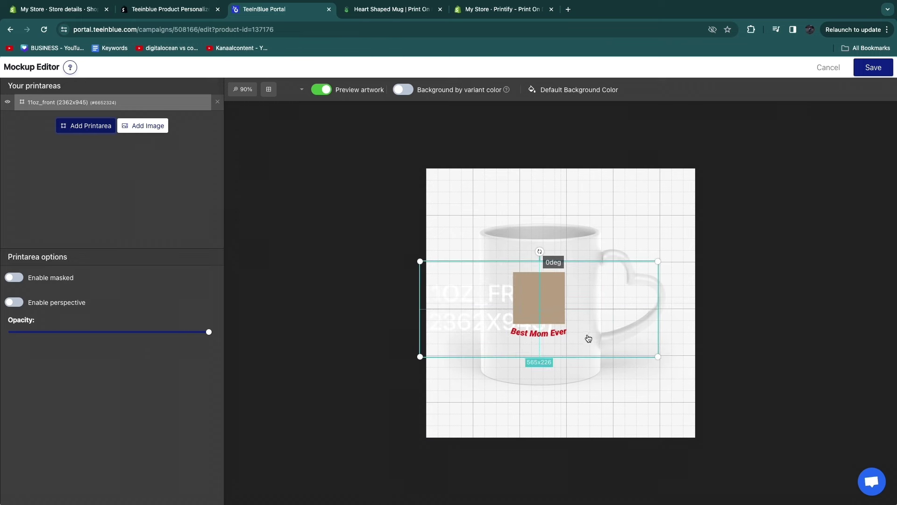
click(872, 68)
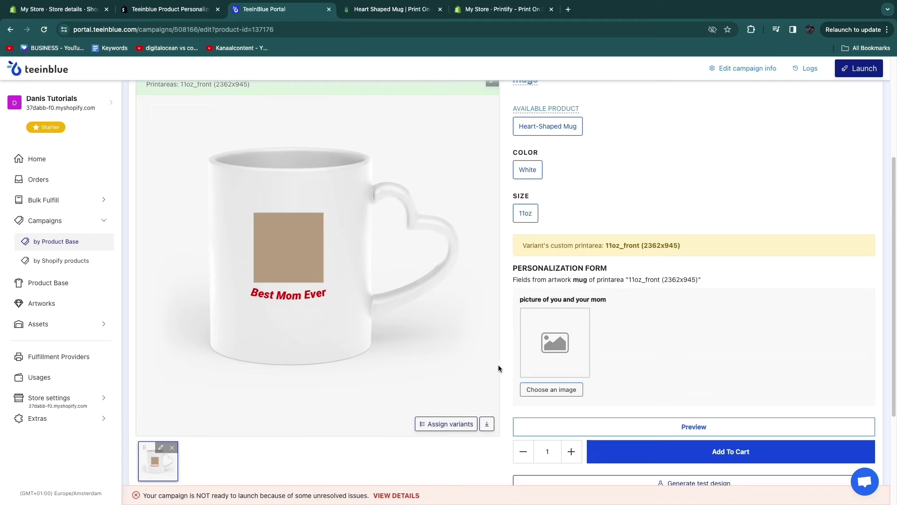
Test the personalization form with Australian-Shepherd.1.png as the picture, enlarge and reposition it within its frame, and save it.
scroll(498, 364, down, 2)
click(563, 308)
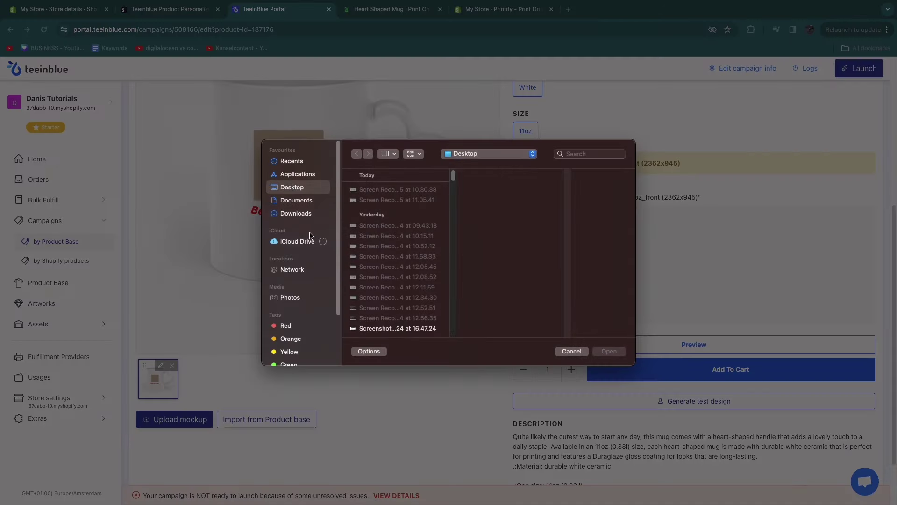
click(301, 213)
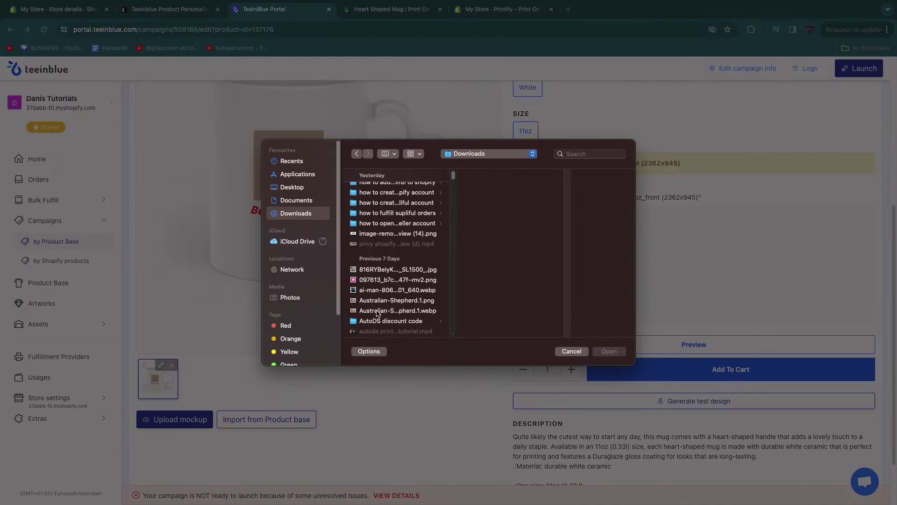
double_click(379, 302)
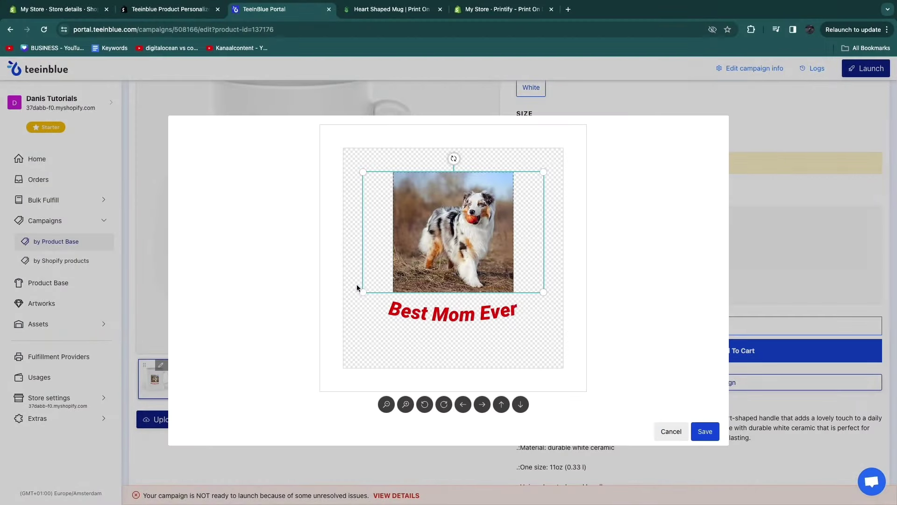
drag(474, 255, 467, 247)
drag(359, 286, 335, 291)
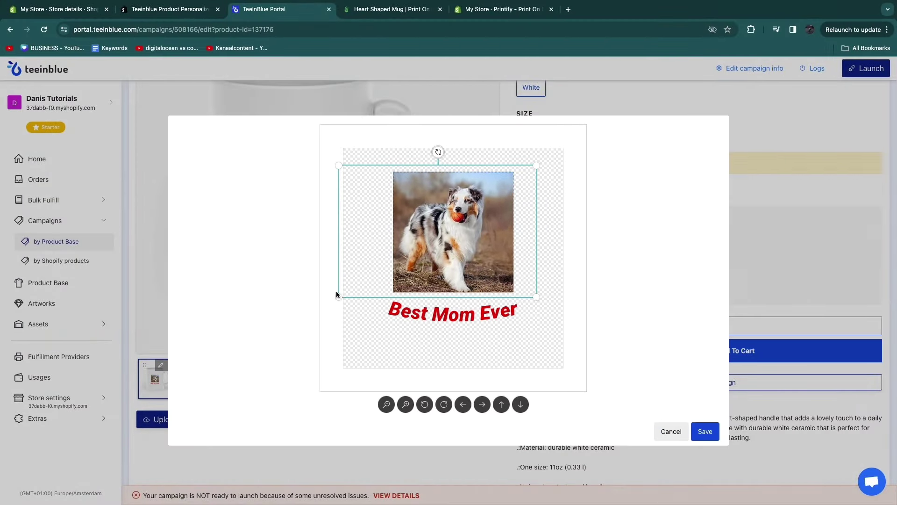
mouse_move(537, 293)
mouse_down()
mouse_move(564, 315)
mouse_move(543, 276)
mouse_move(533, 277)
mouse_up()
click(705, 430)
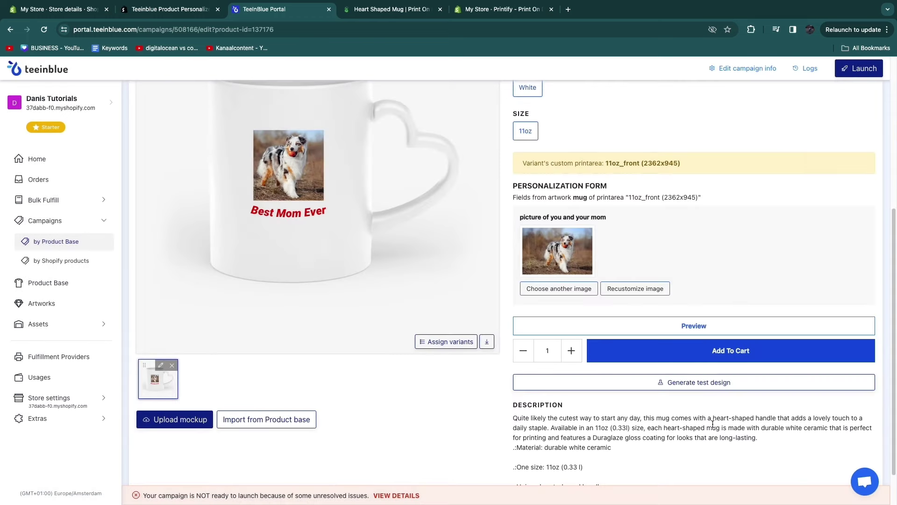
Examine the personalized mug preview, the image options and the product description on the campaign page.
scroll(303, 224, up, 1)
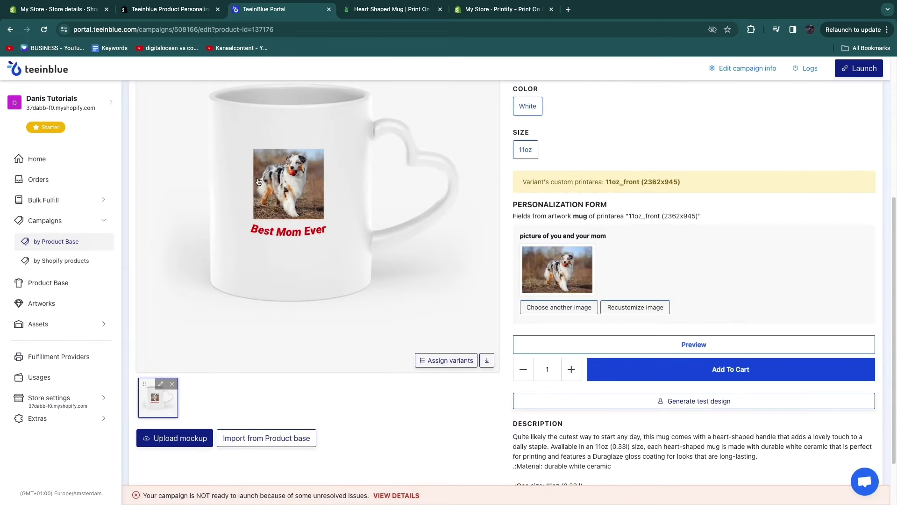
scroll(258, 182, up, 2)
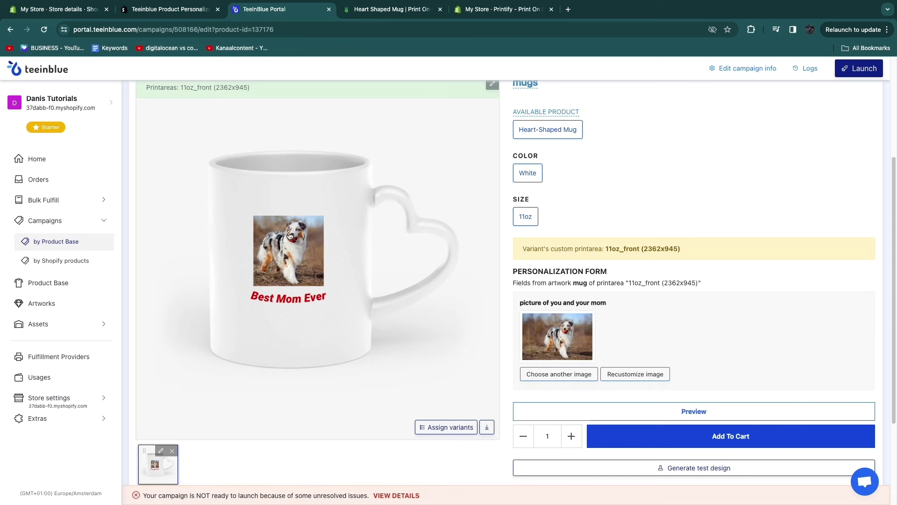
scroll(289, 235, down, 2)
scroll(257, 252, down, 3)
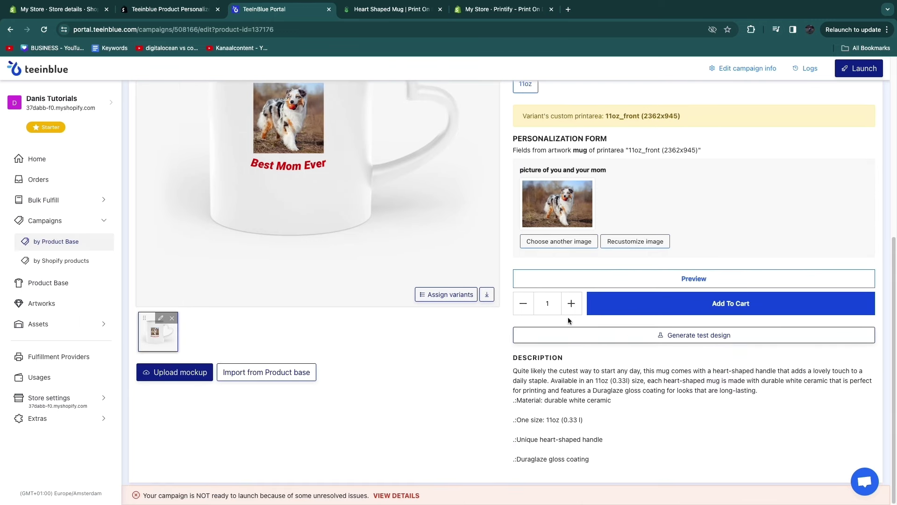
scroll(303, 232, up, 2)
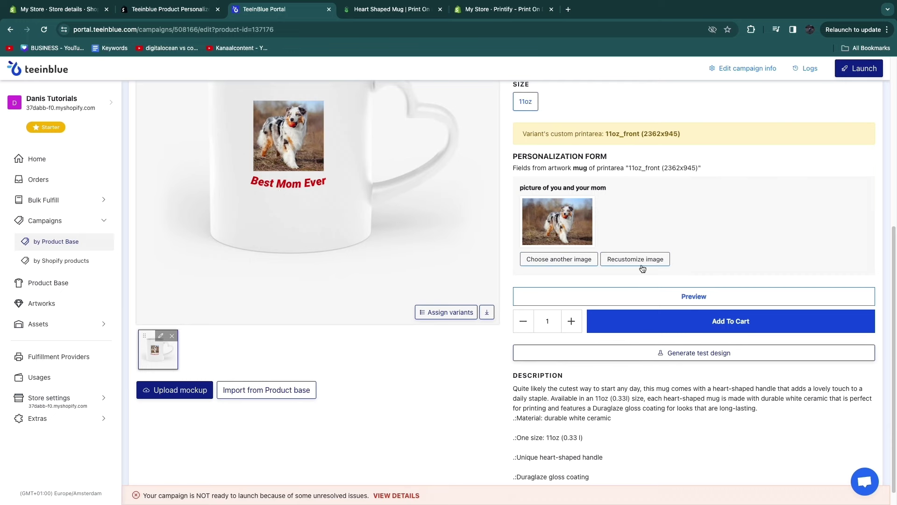
scroll(650, 261, up, 6)
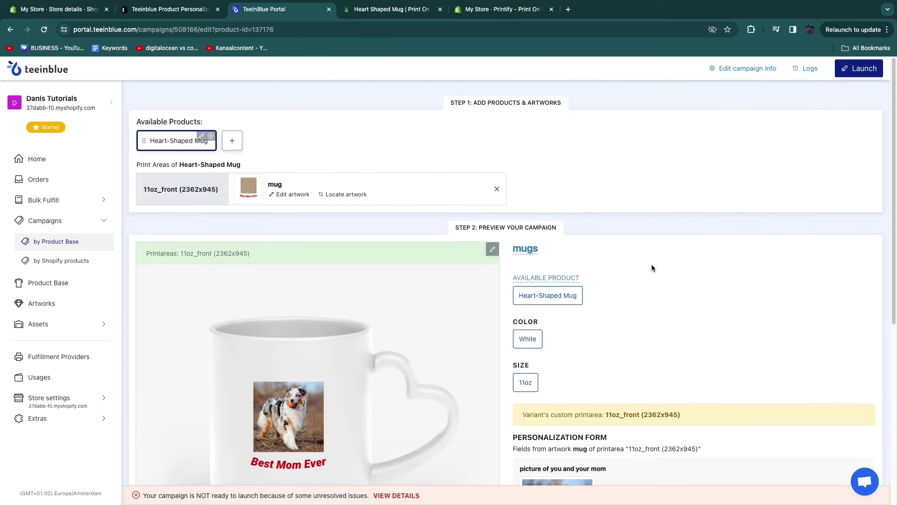
scroll(490, 286, down, 6)
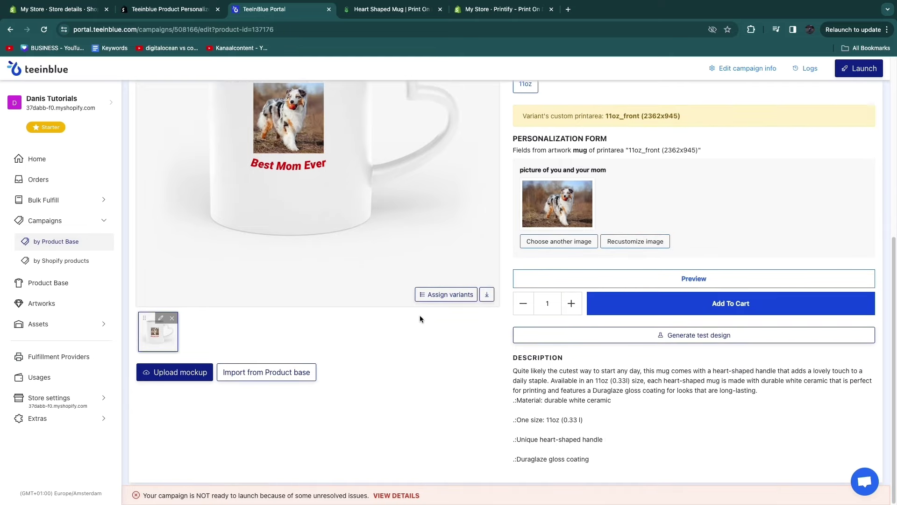
scroll(395, 280, up, 6)
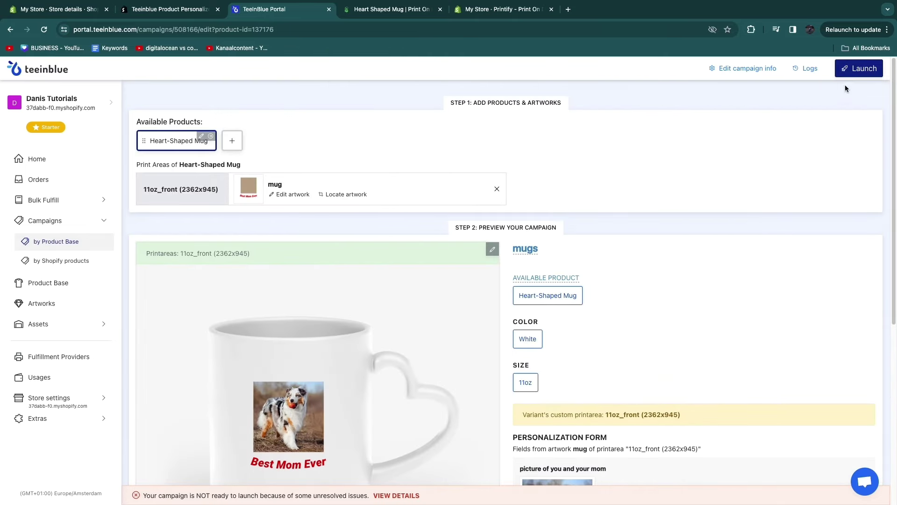
Try to launch the mugs campaign to the first Shopify store in the multi-store list.
click(858, 75)
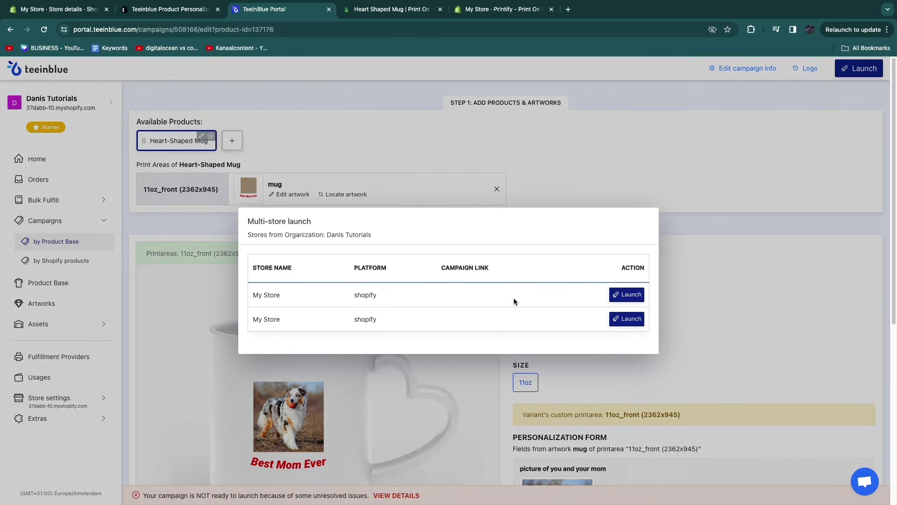
click(630, 295)
click(629, 295)
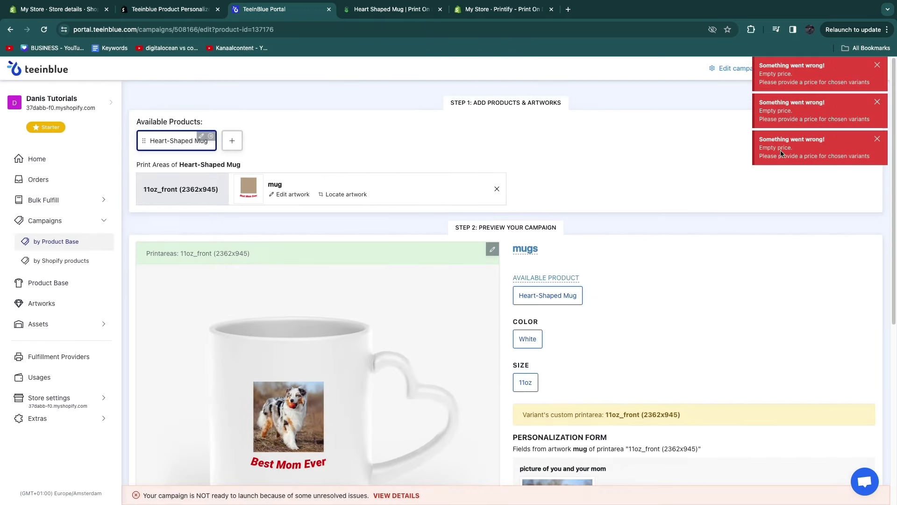
Try to set the variant price to 20 EUR in the Heart-Shaped Mug product base.
scroll(648, 192, down, 6)
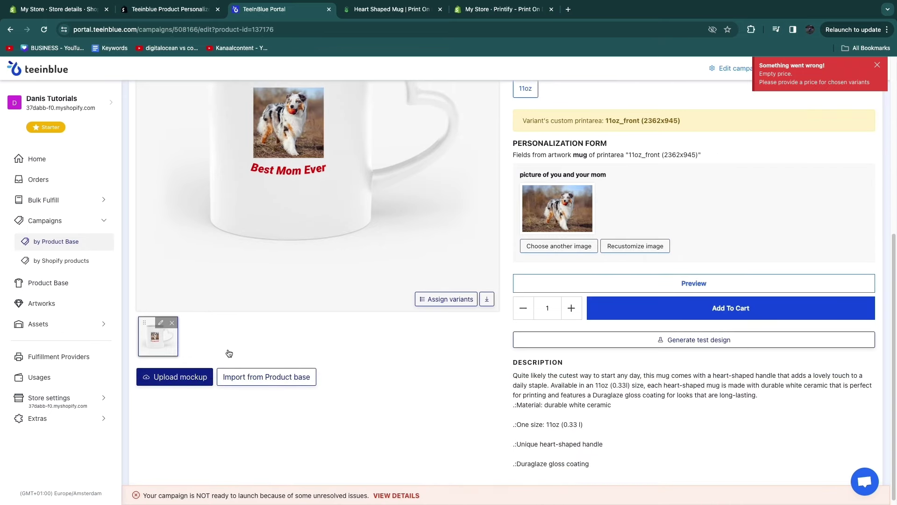
click(62, 281)
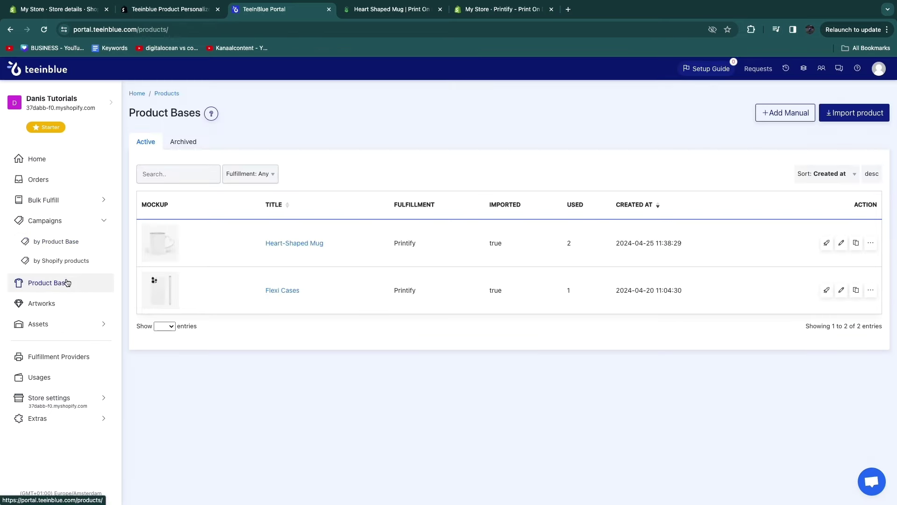
click(282, 247)
scroll(311, 267, down, 6)
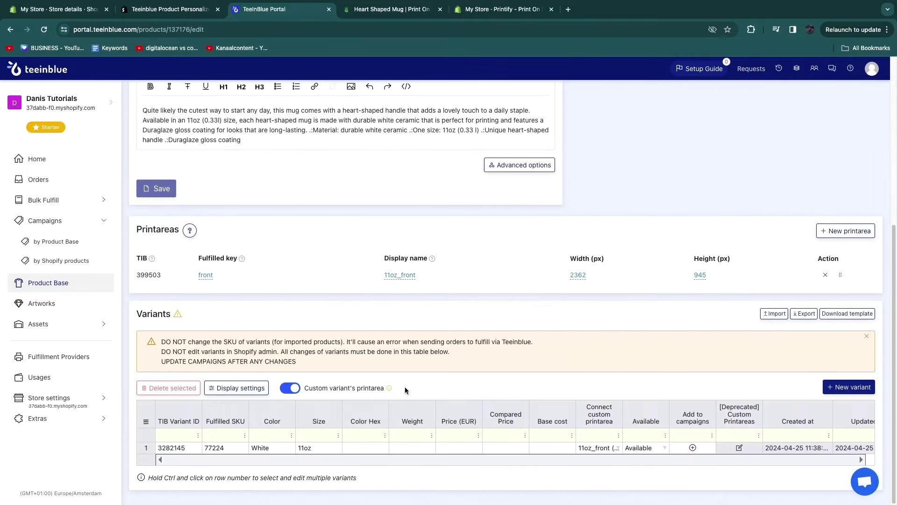
click(453, 431)
scroll(764, 375, up, 6)
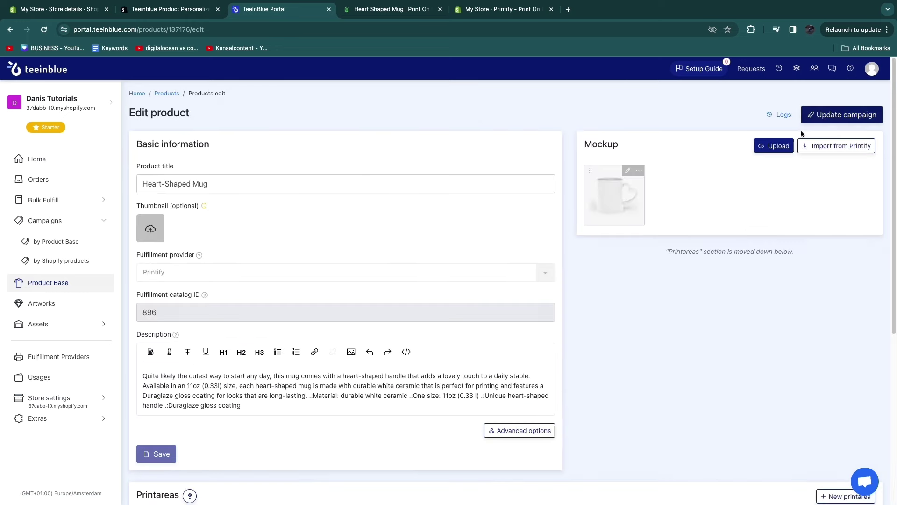
Review the campaigns that use the Heart-Shaped Mug product base, and return to its variants table.
click(826, 114)
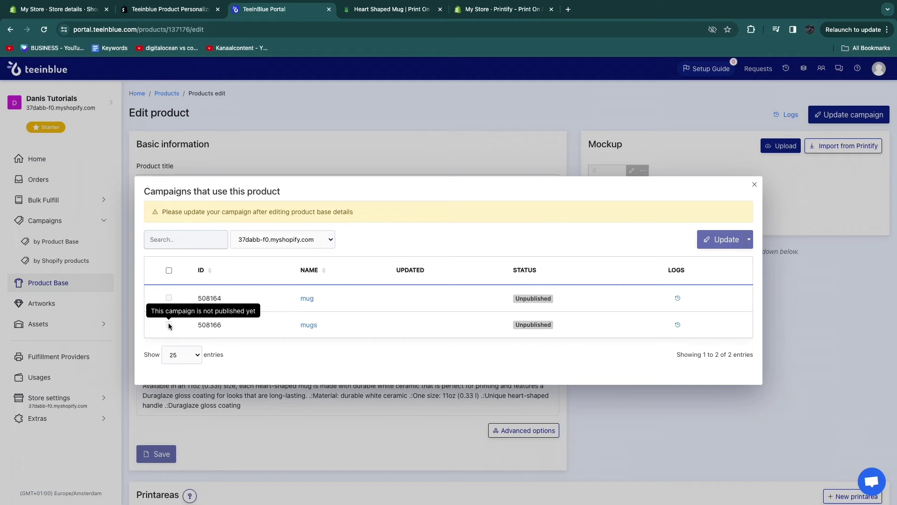
key(Escape)
scroll(169, 326, down, 6)
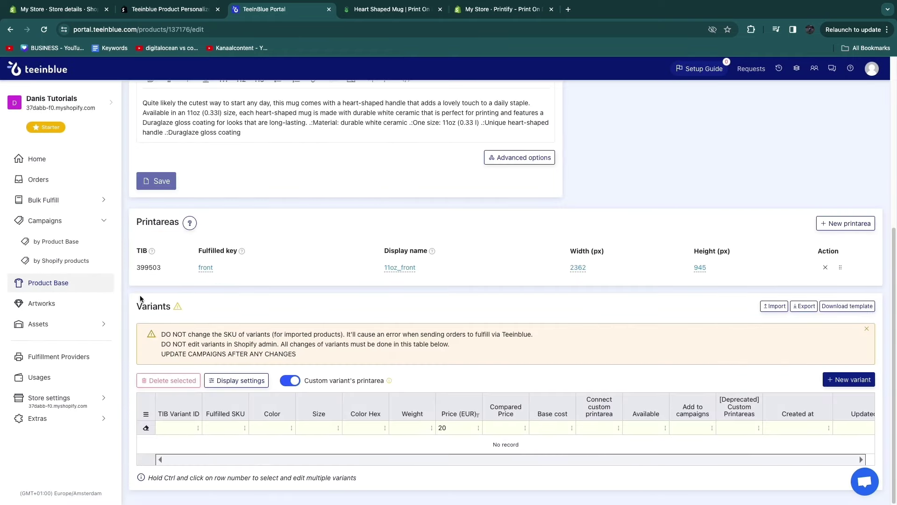
Reopen the mugs campaign and try again to launch it to the first Shopify store.
click(46, 243)
click(285, 298)
scroll(491, 326, down, 6)
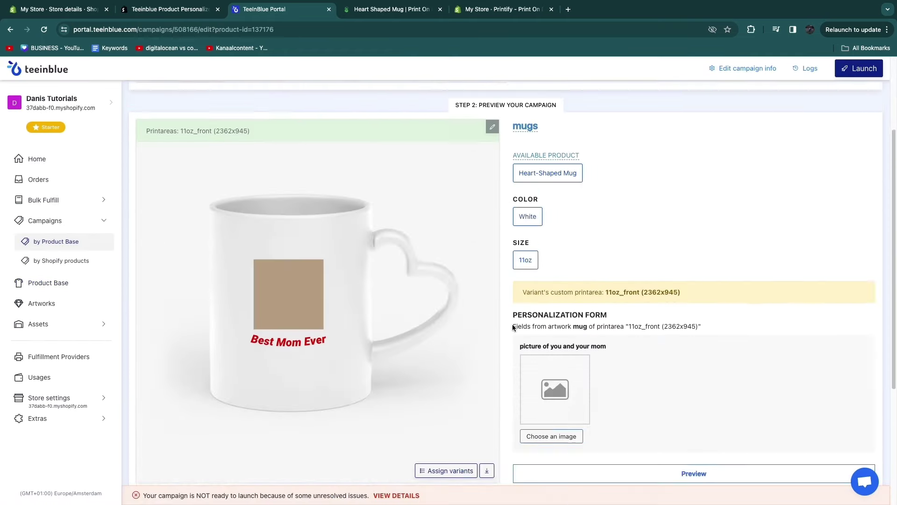
scroll(616, 337, up, 8)
click(857, 78)
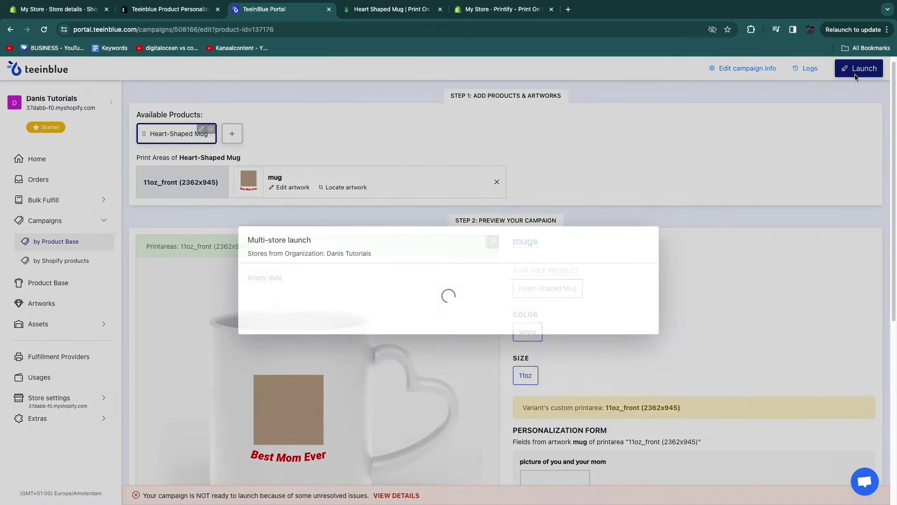
click(629, 294)
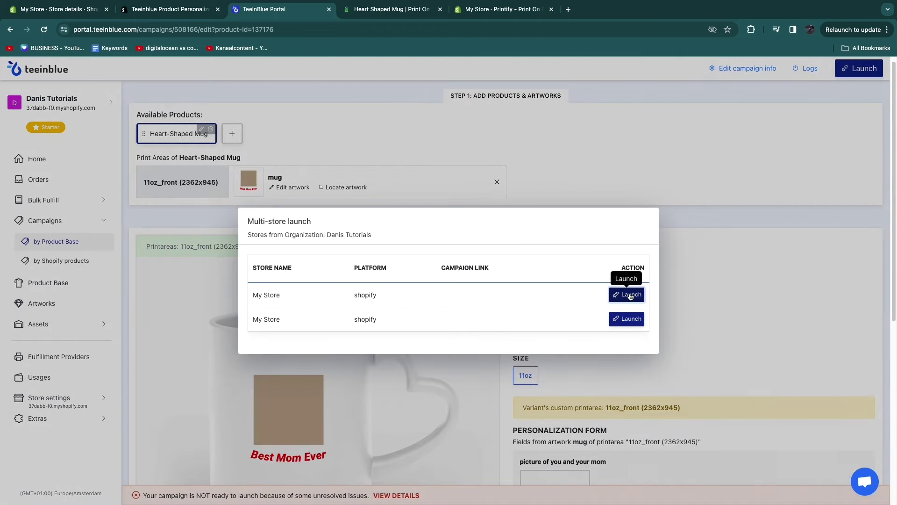
Assign the White - 11oz variant to the mug mockup and save the selection.
scroll(476, 313, down, 5)
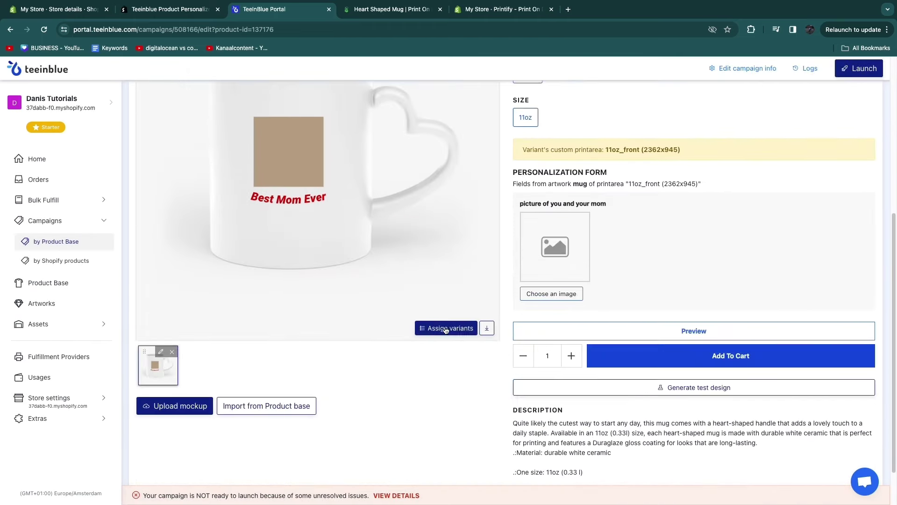
click(439, 328)
click(366, 211)
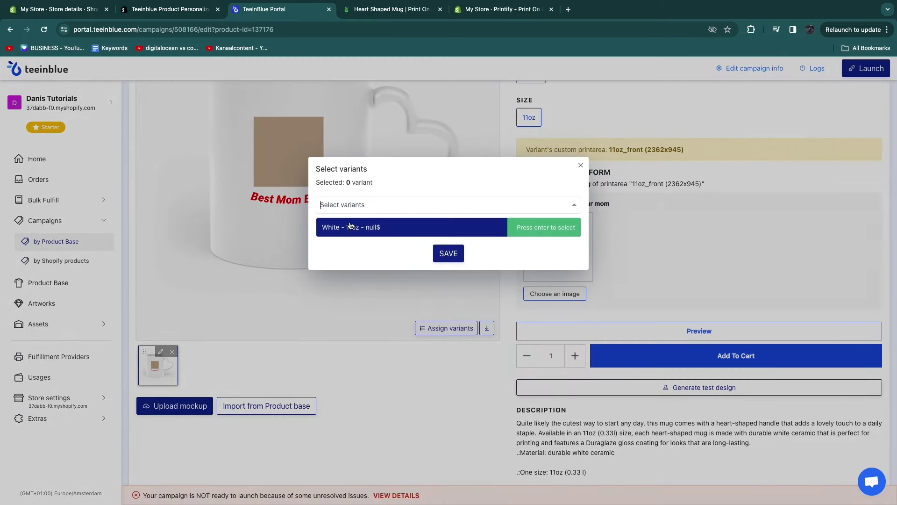
click(407, 226)
click(448, 268)
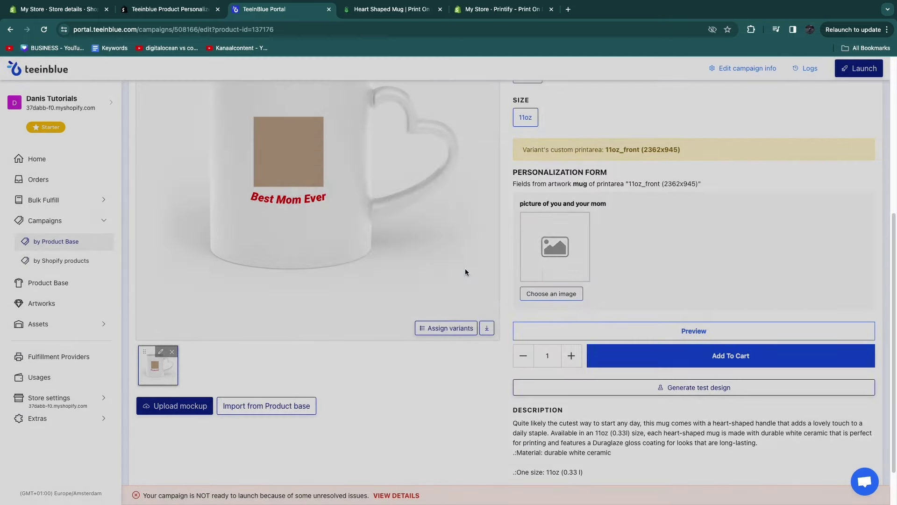
Check the mug mockup and the price shown for the product in the campaign preview.
scroll(287, 276, up, 5)
scroll(370, 264, down, 4)
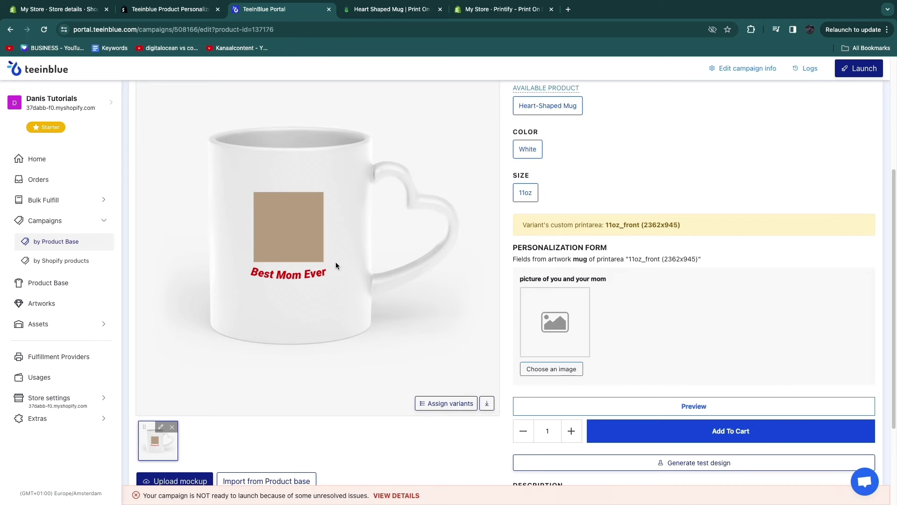
scroll(542, 299, up, 4)
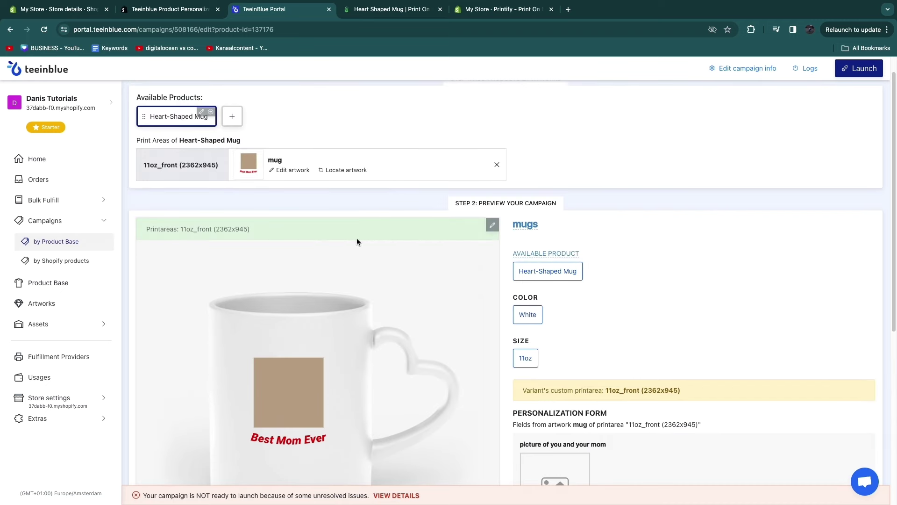
scroll(357, 241, up, 1)
drag(516, 273, 548, 273)
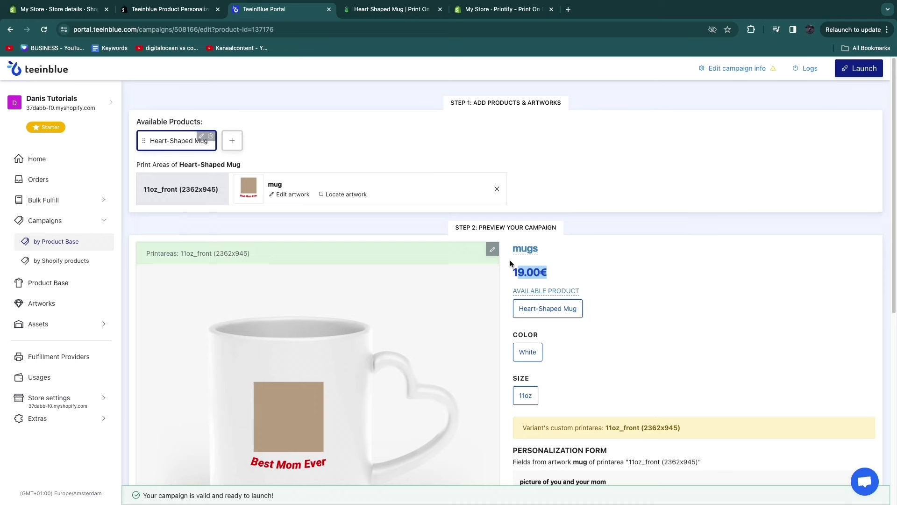
Launch the mugs campaign to the first Shopify store in the multi-store launch list.
click(560, 274)
click(859, 69)
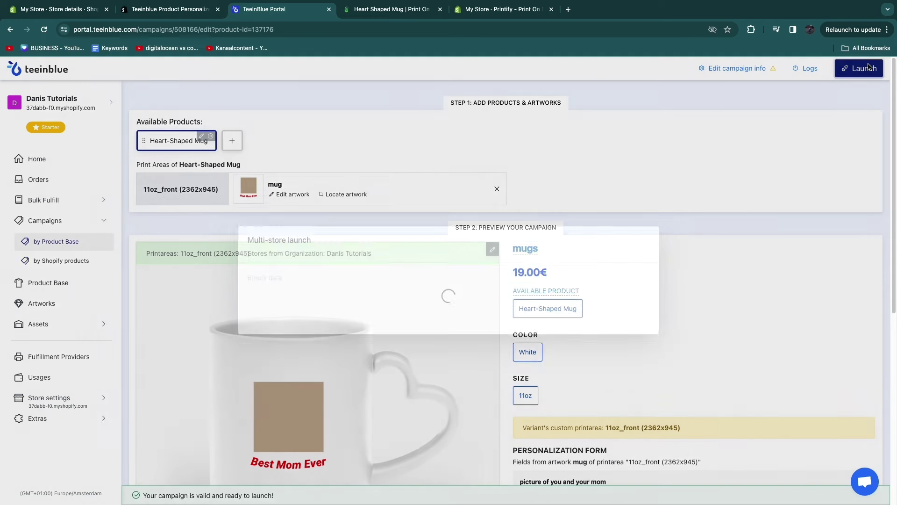
click(627, 295)
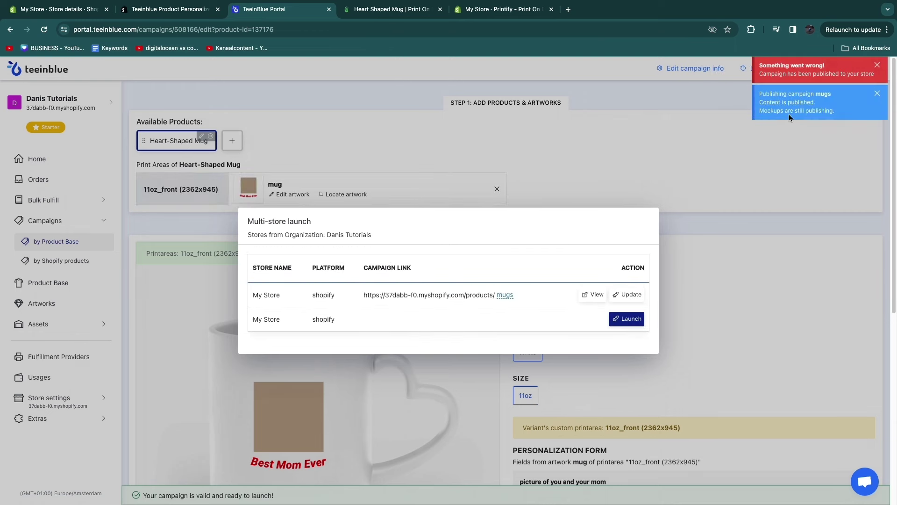
Switch to the Shopify admin, open the online store preview of the mugs product, and check its price, personalization options and description.
click(523, 15)
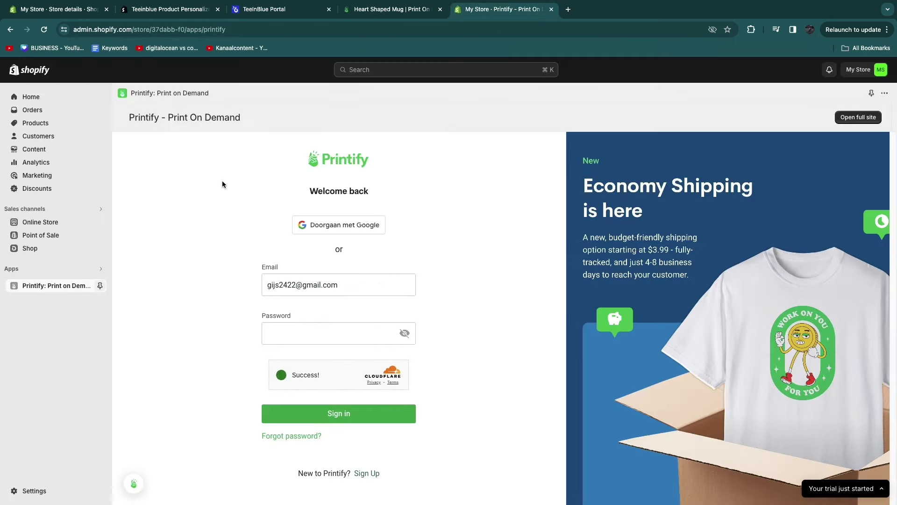
click(38, 123)
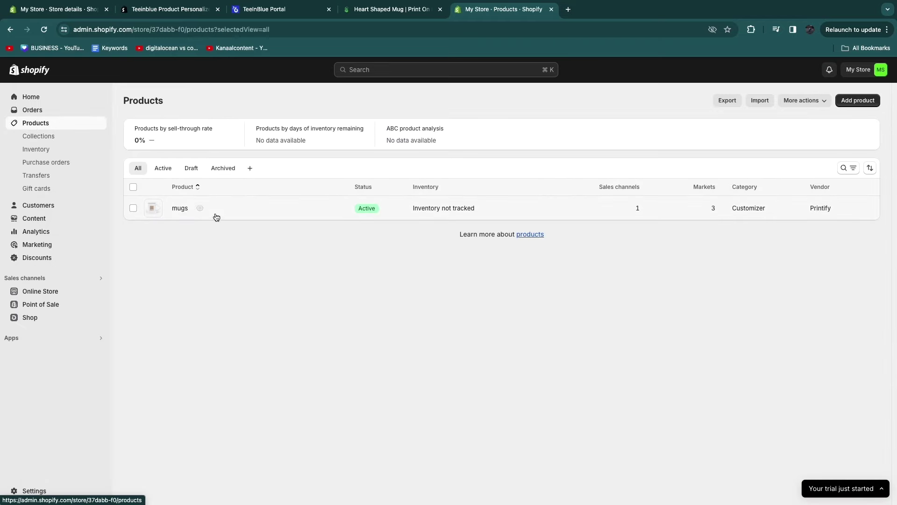
click(199, 208)
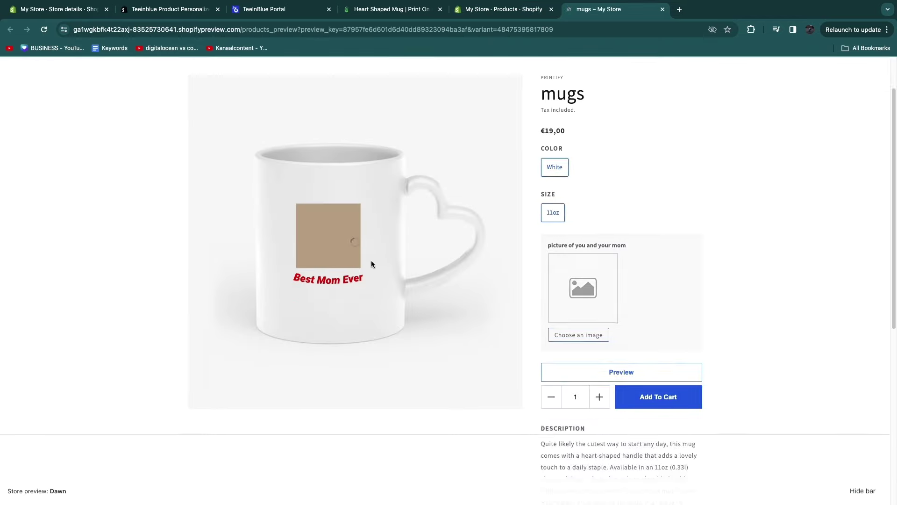
triple_click(552, 188)
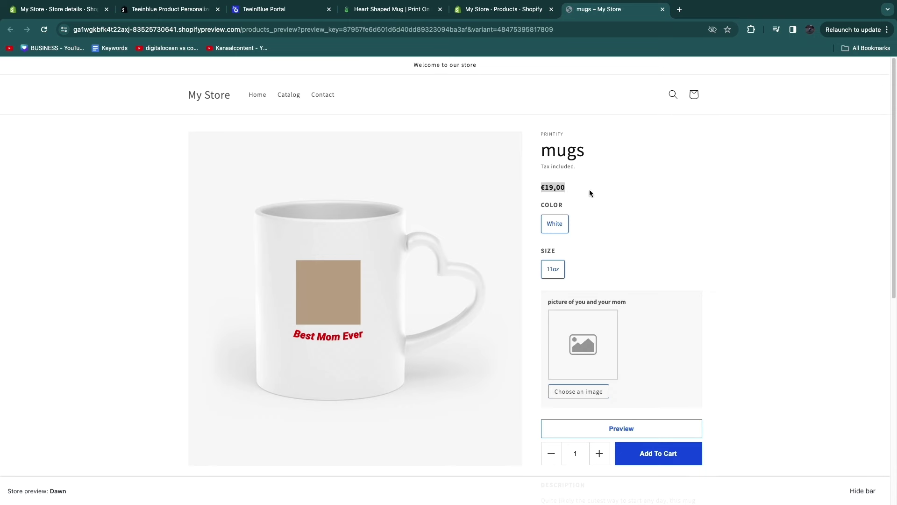
click(603, 220)
scroll(571, 273, down, 4)
scroll(635, 193, up, 2)
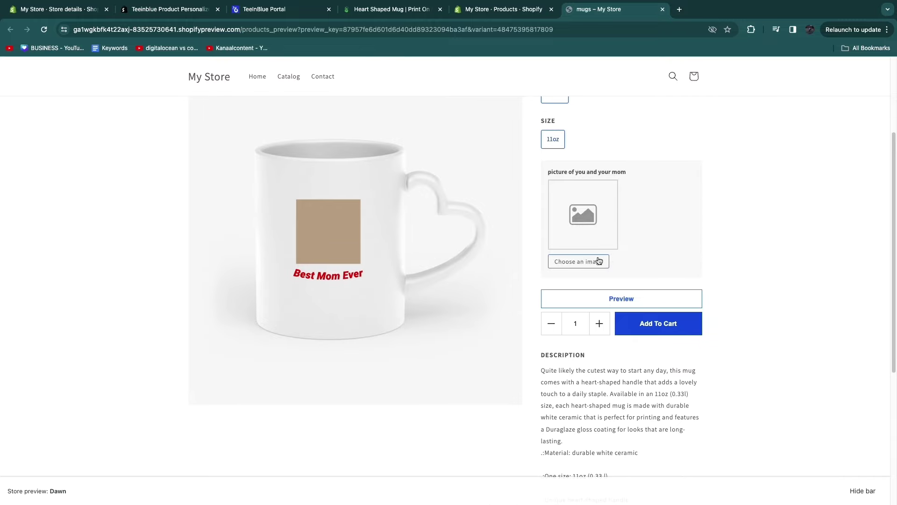
Upload the Sell Tickets image as the "picture of you and your mom" on the mug and save its placement.
click(580, 260)
double_click(377, 295)
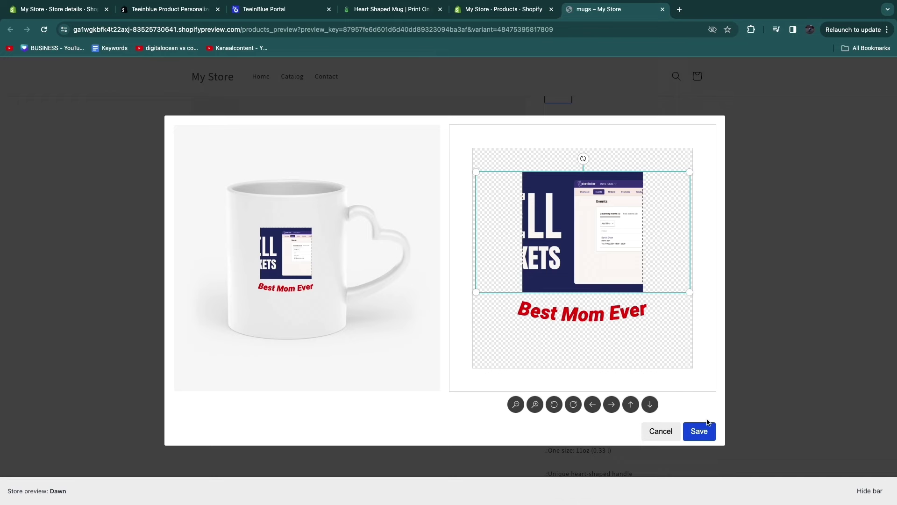
click(697, 431)
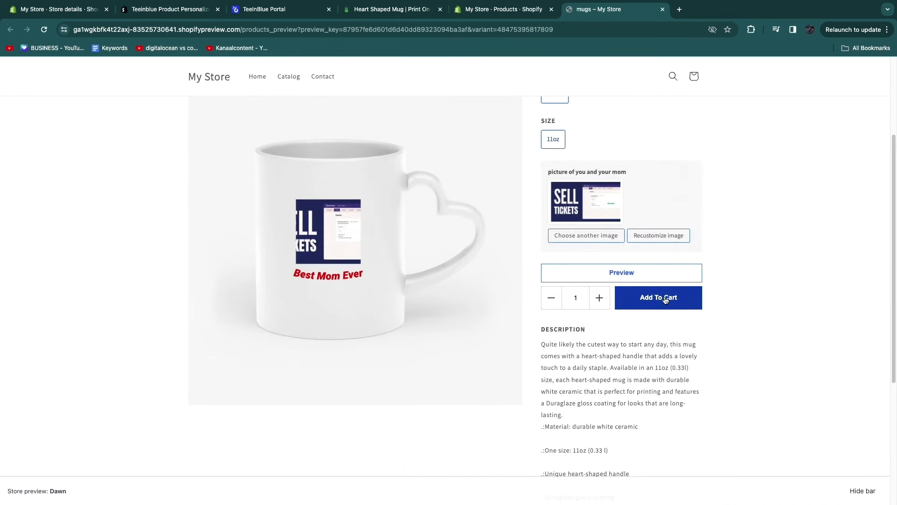
scroll(439, 283, up, 3)
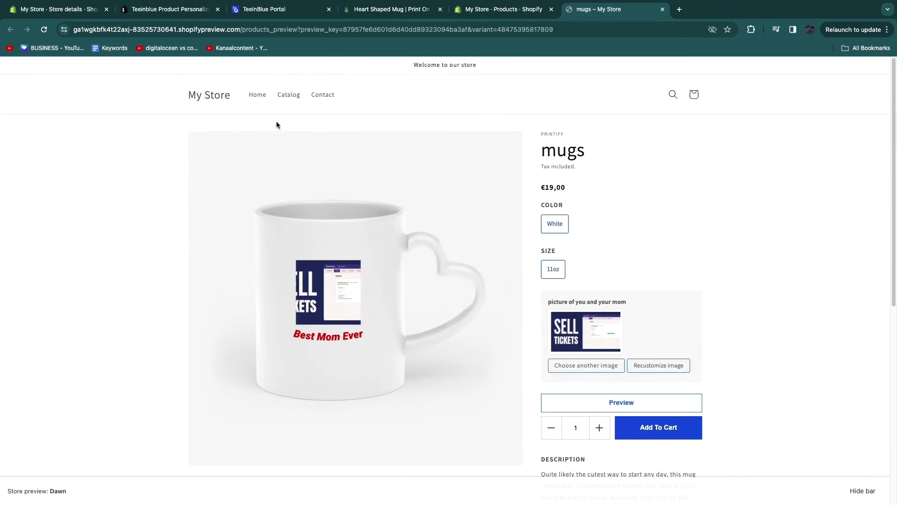
Return to the Teeinblue portal, dismiss the multi-store launch dialog, and review the mugs campaign's print area, mockup and personalization form.
click(268, 13)
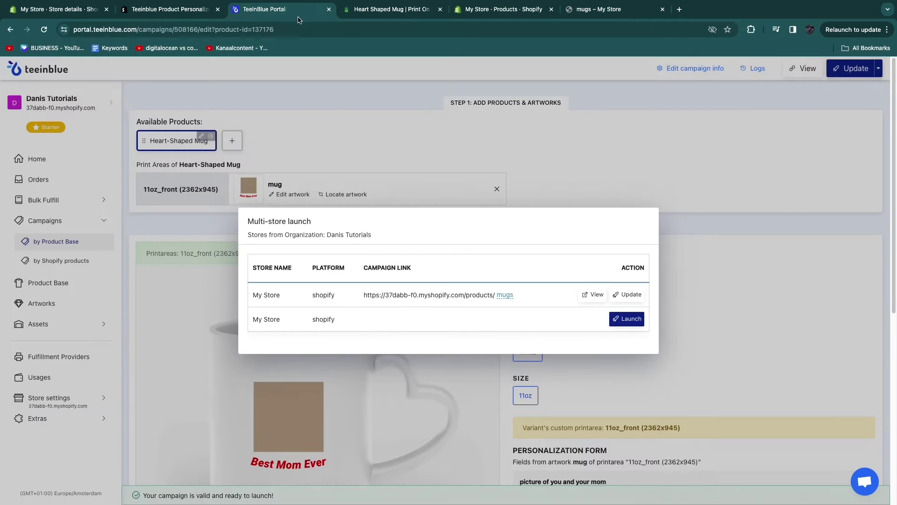
click(652, 172)
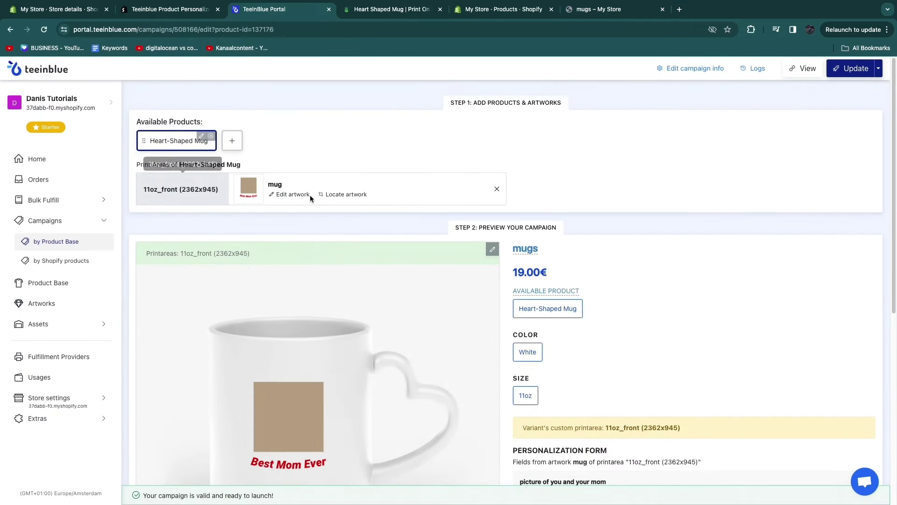
scroll(346, 285, down, 1)
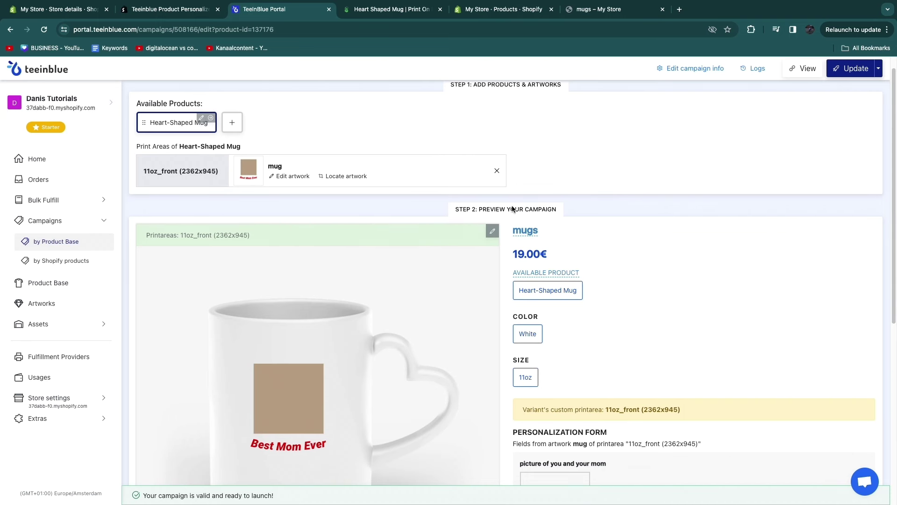
scroll(531, 212, down, 10)
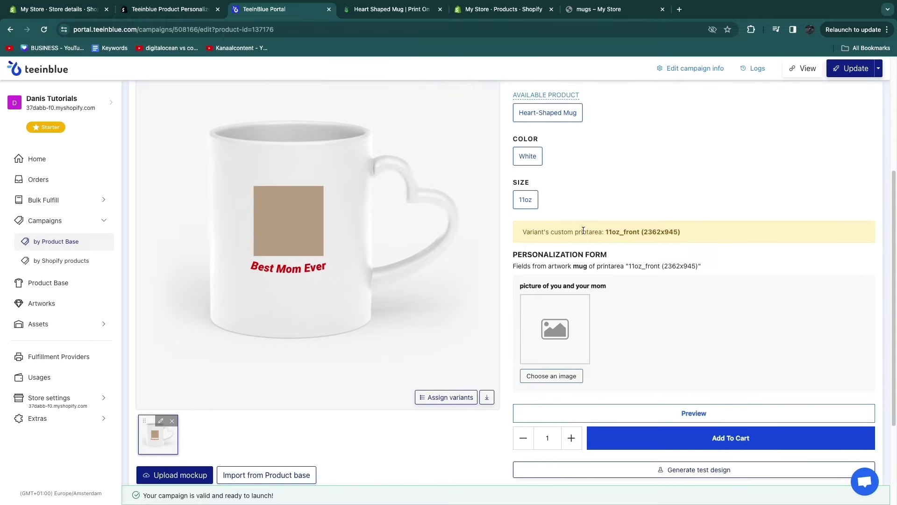
scroll(339, 229, up, 2)
scroll(339, 229, up, 5)
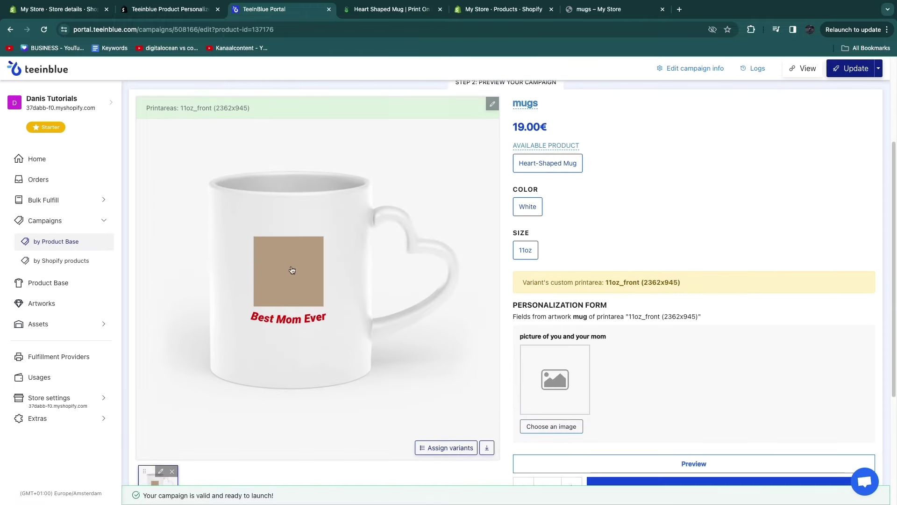
scroll(316, 274, up, 3)
Go back to the mugs storefront preview and examine the personalized mug, its purchase options and description.
click(508, 10)
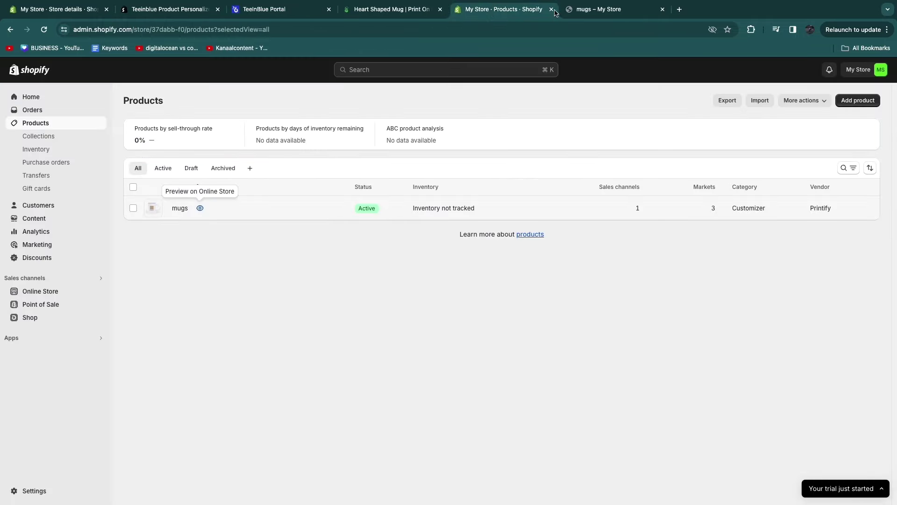
click(595, 11)
scroll(308, 341, down, 1)
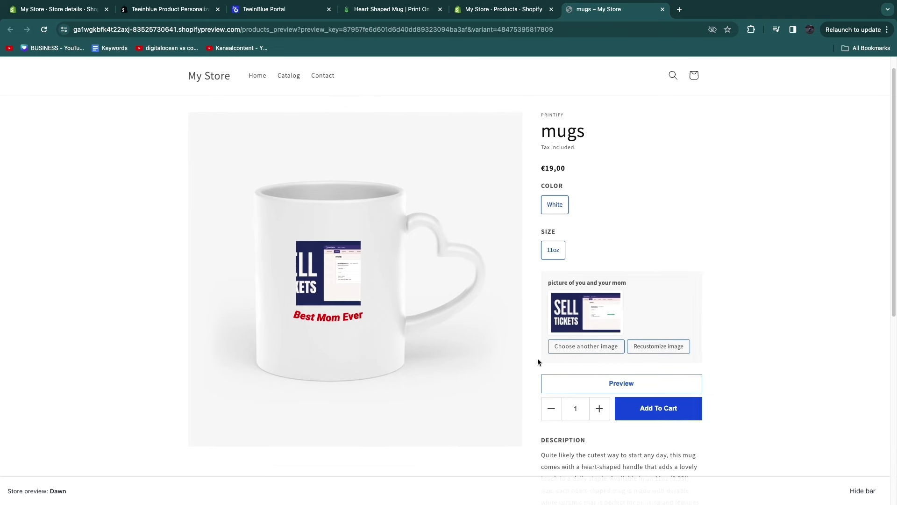
scroll(597, 411, down, 6)
scroll(596, 415, up, 5)
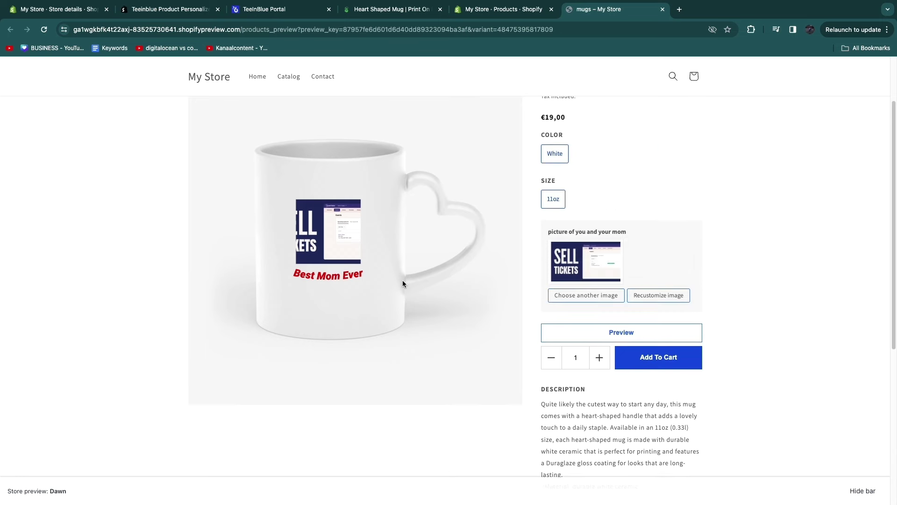
scroll(402, 279, up, 2)
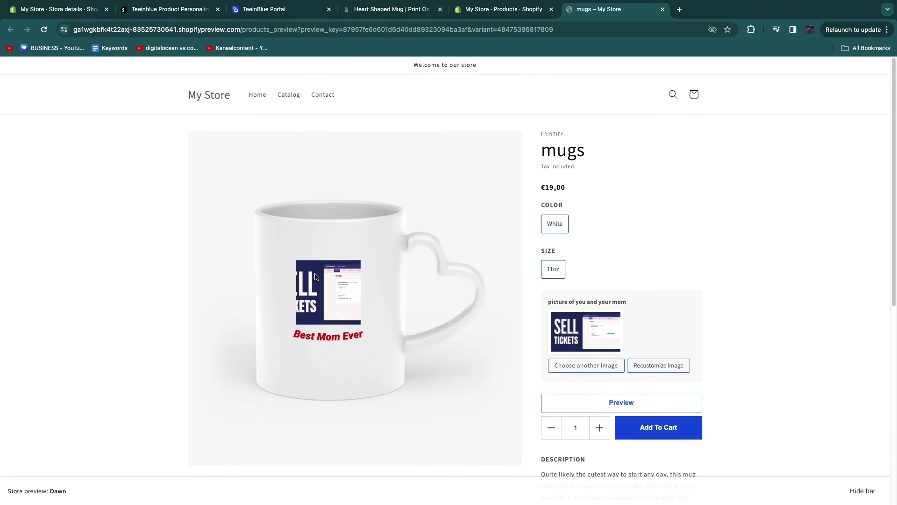